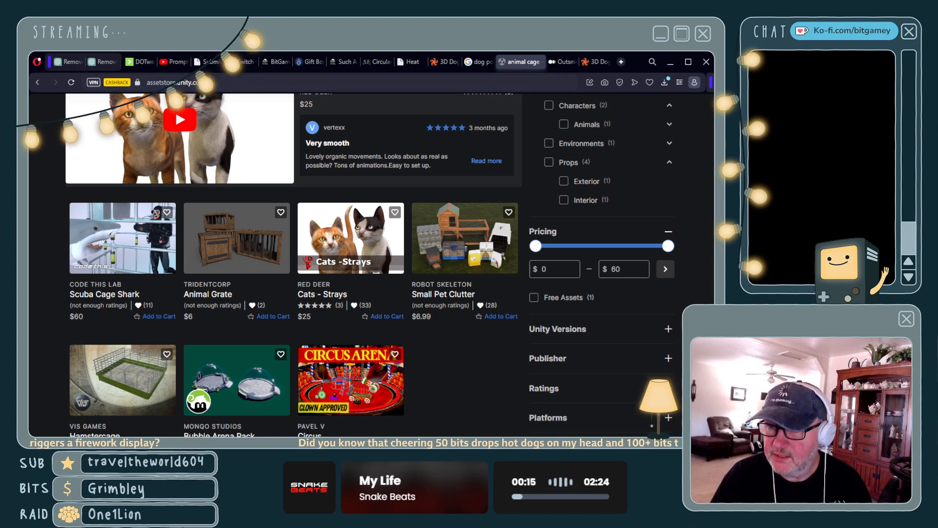
- Preview the Scuba Cage Shark asset in quick look, go through its gallery images, and close the preview
left_click(528, 81)
left_click(528, 80)
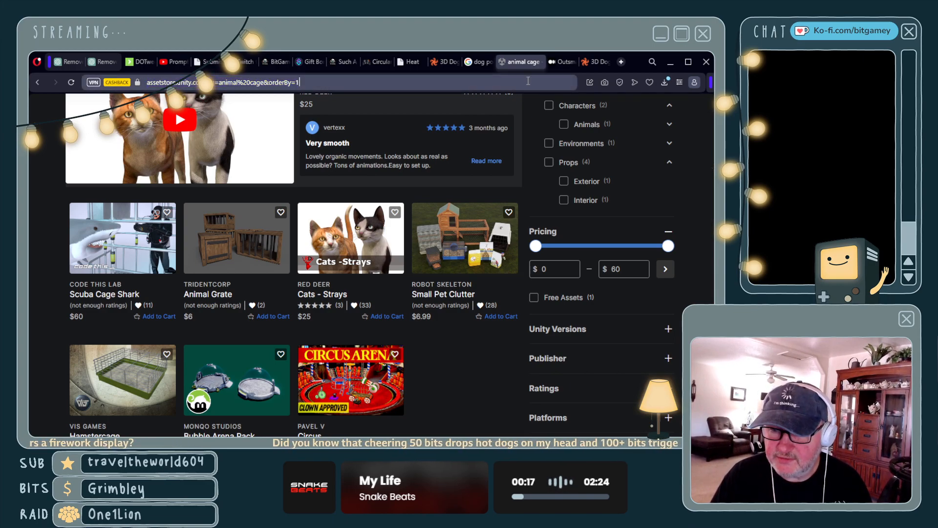
mouse_move(97, 279)
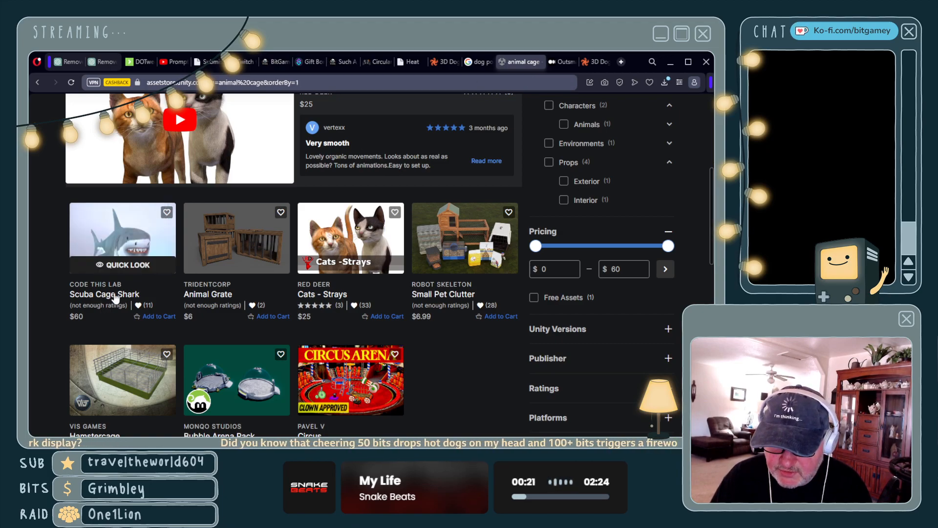
left_click(128, 266)
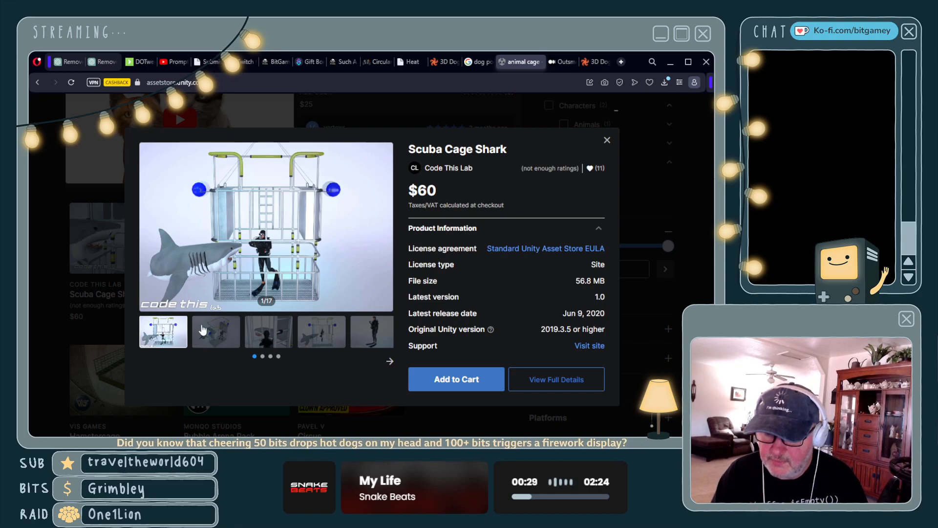
left_click(216, 335)
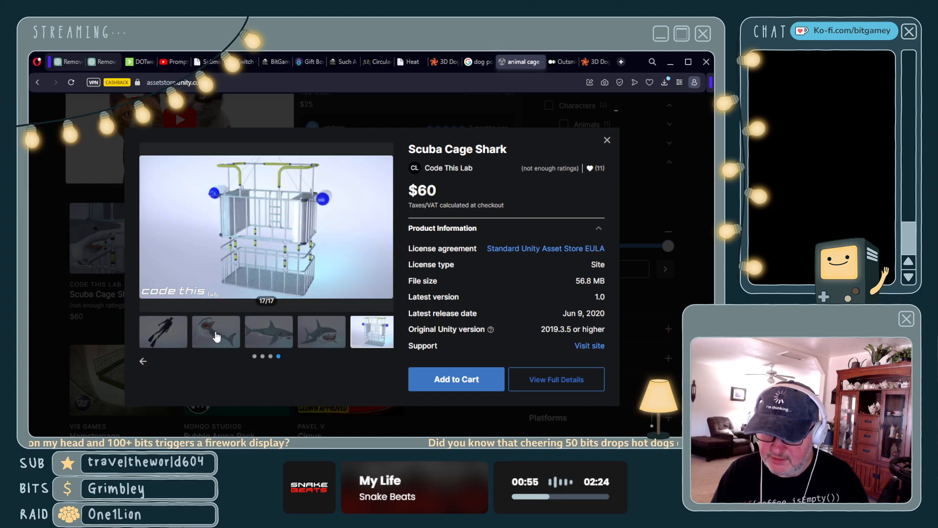
left_click(607, 142)
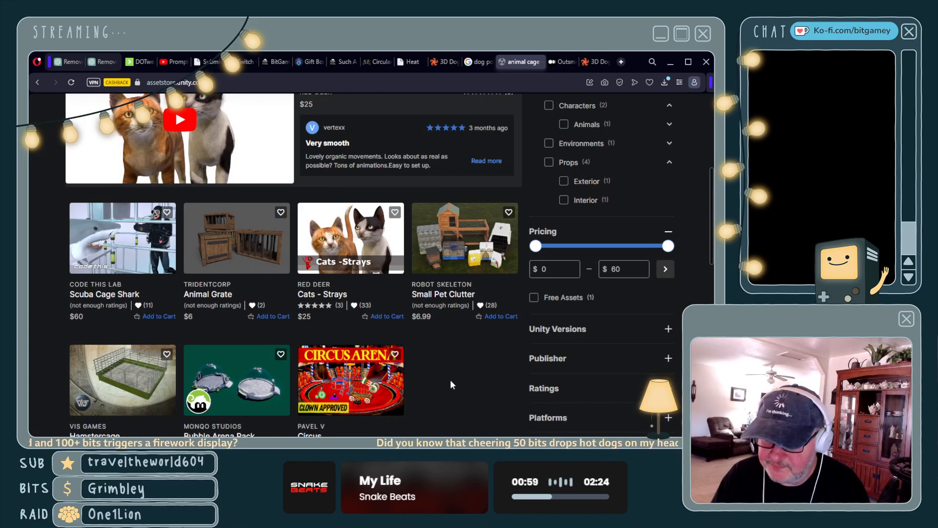
- Open CGTrader in a new browser tab and search it for "dog cage"
left_click(555, 62)
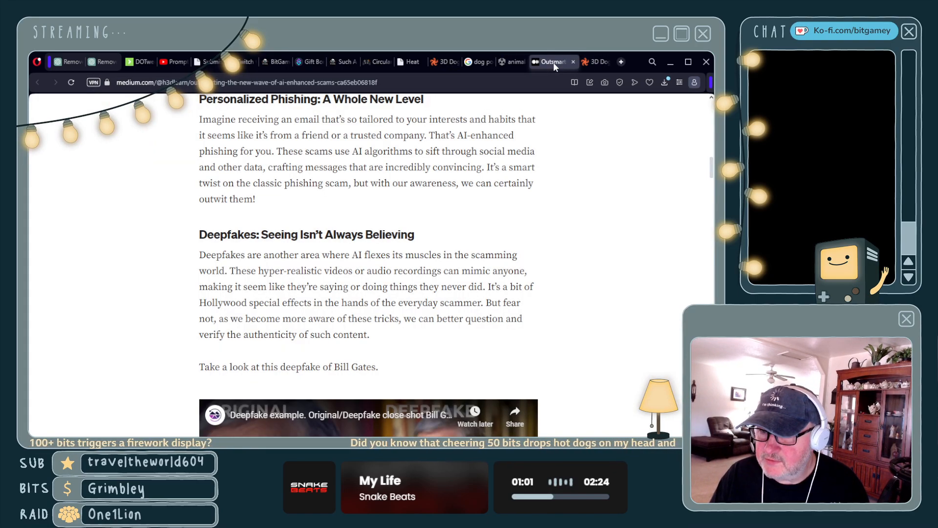
left_click(595, 62)
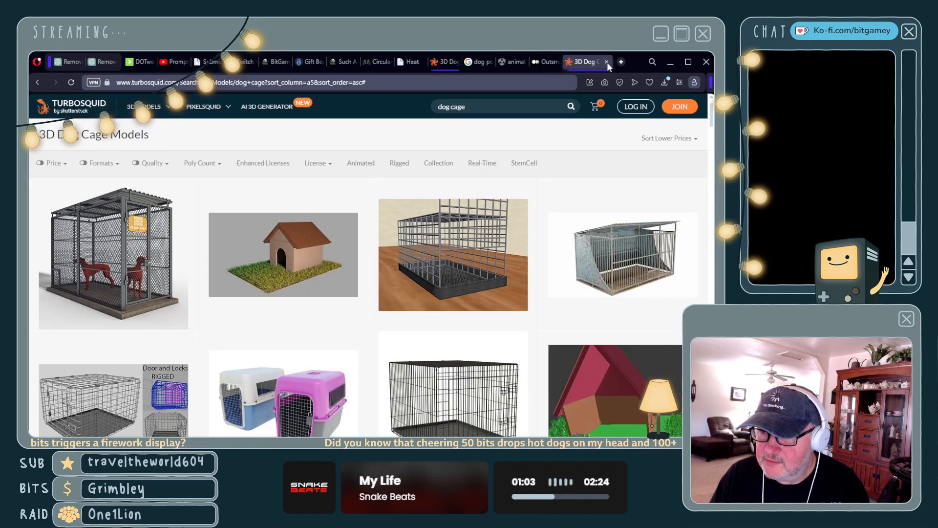
left_click(621, 63)
type("cgtrader")
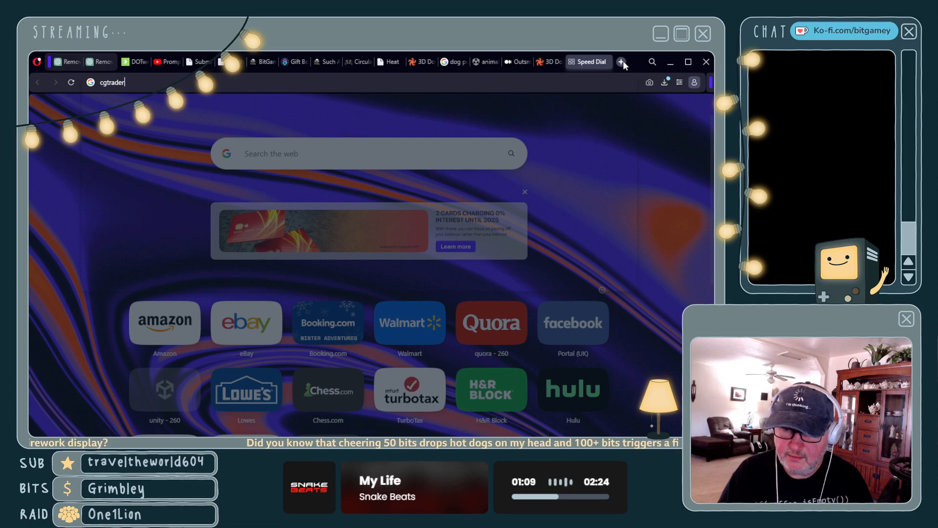
key("Return")
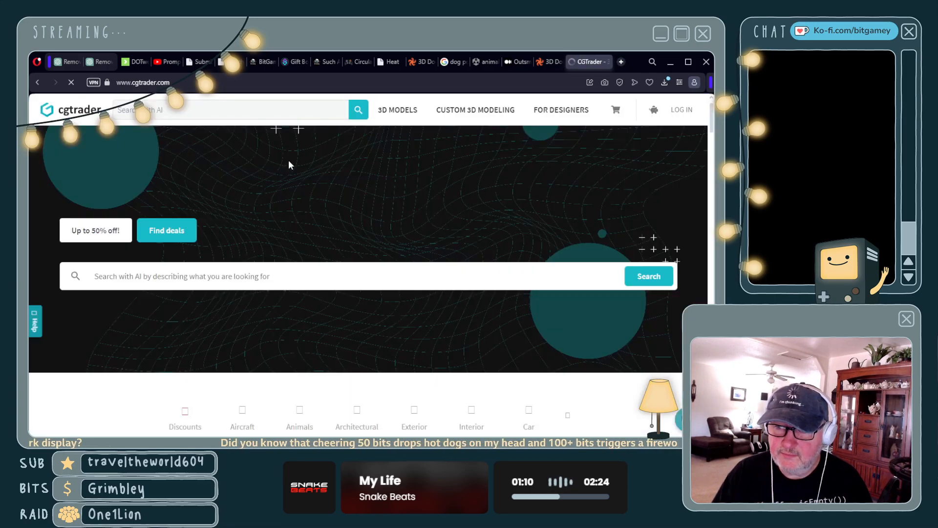
left_click(184, 118)
type("dog cage")
key("Return")
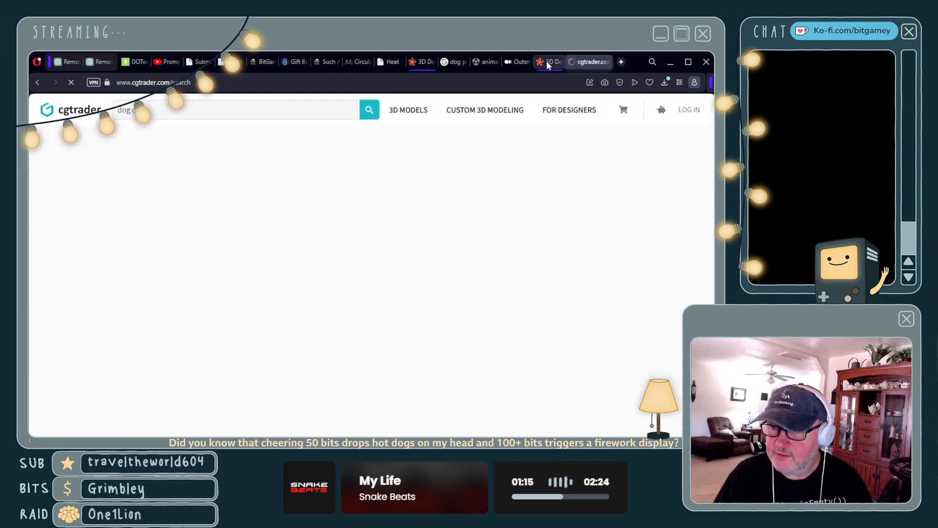
- Return to the TurboSquid dog cage results, search for "dog crate" instead, and look through the models found
left_click(546, 61)
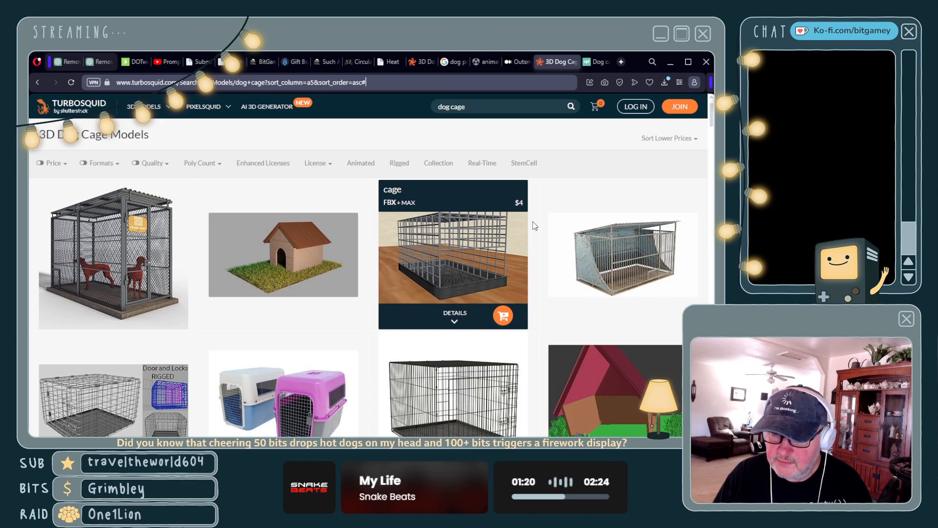
left_click(454, 107)
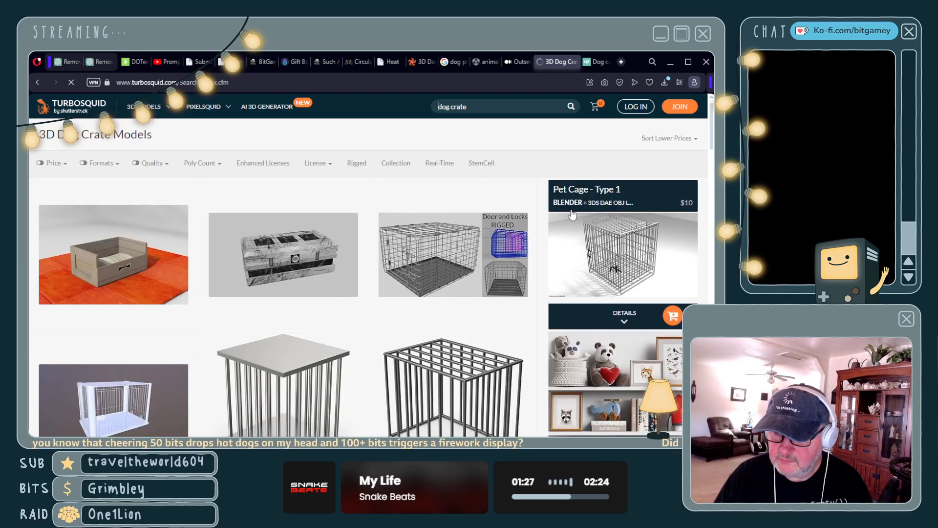
scroll(273, 225, "down", 1)
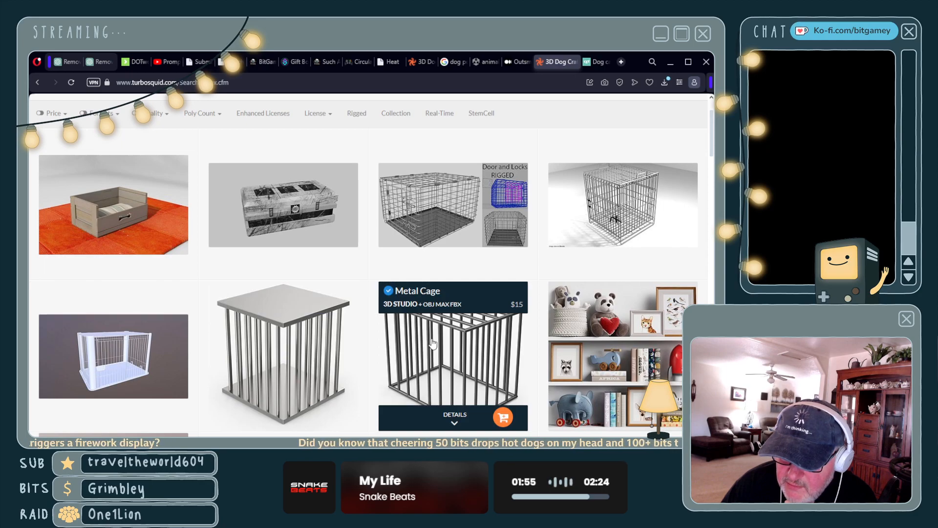
scroll(594, 346, "down", 4)
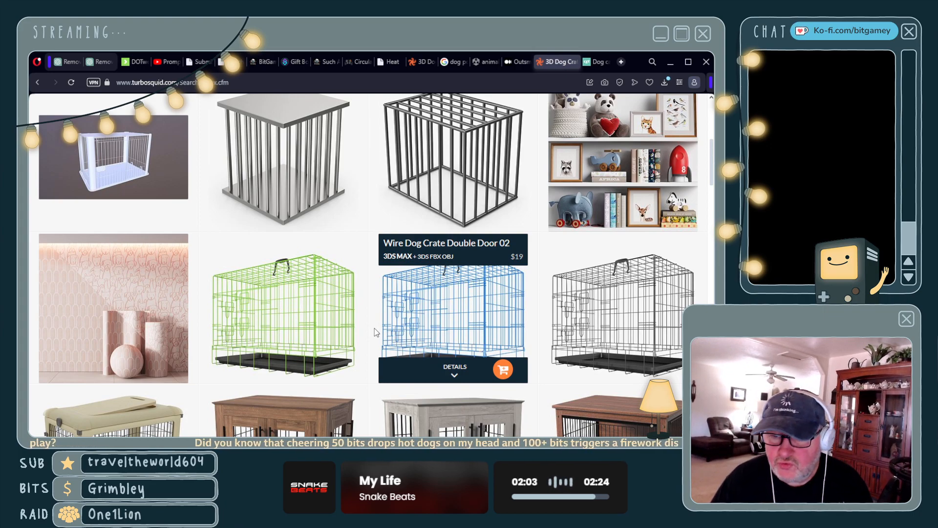
scroll(356, 331, "up", 5)
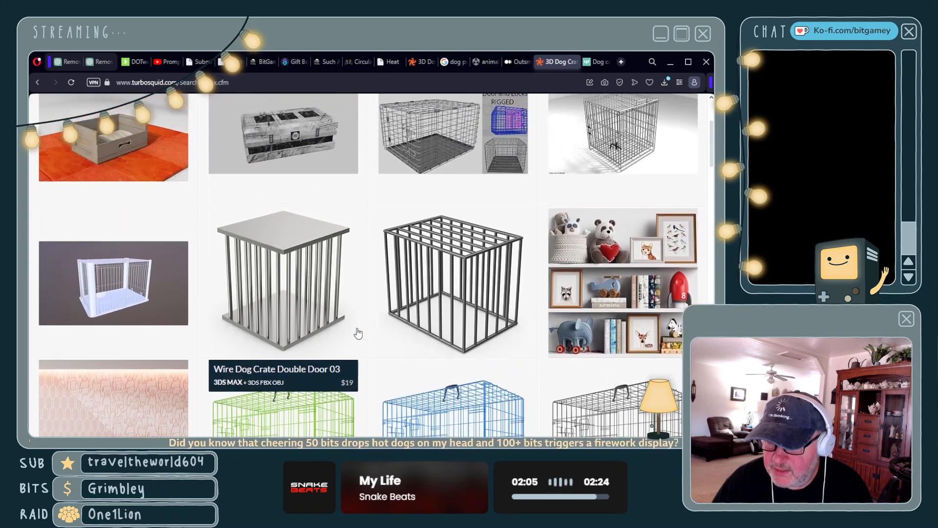
scroll(358, 333, "up", 1)
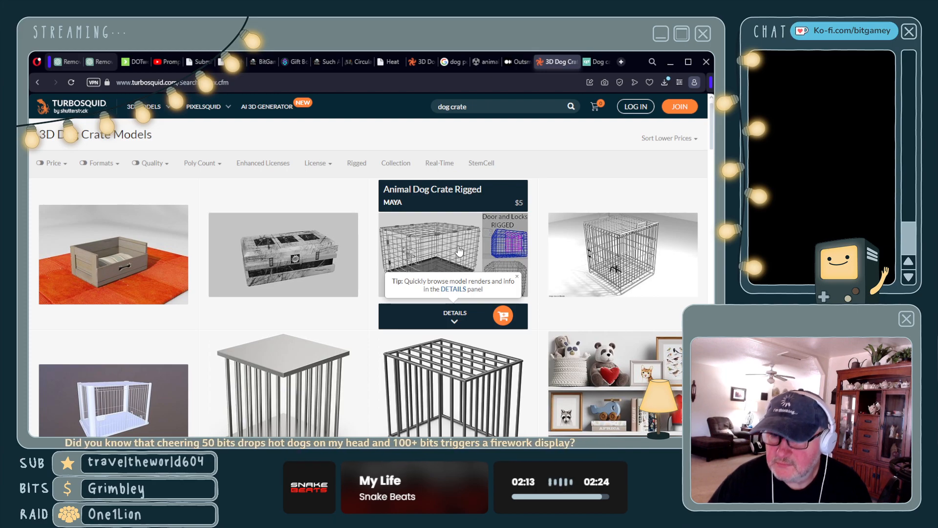
- Open the Animal Dog Crate Rigged model page and examine its preview images, including the wireframe and the door and lock rig
left_click(469, 250)
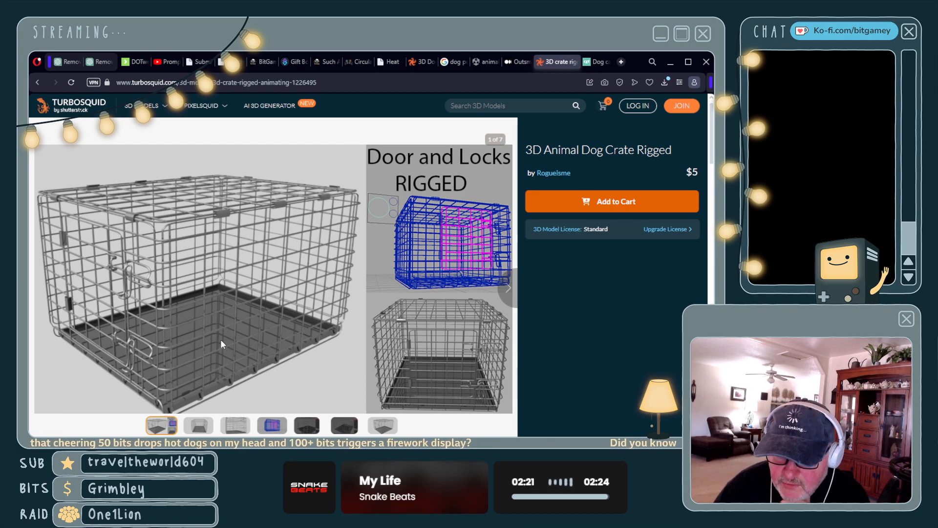
scroll(564, 305, "down", 2)
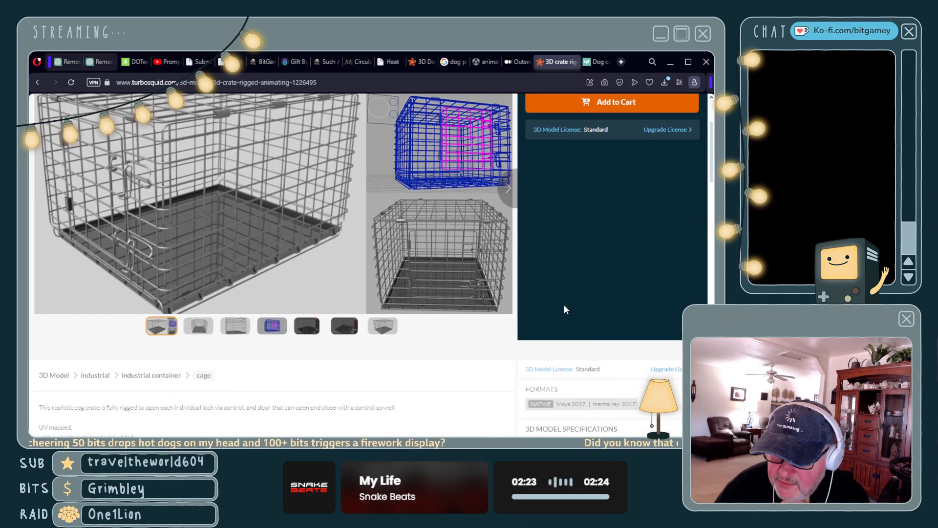
scroll(564, 305, "up", 1)
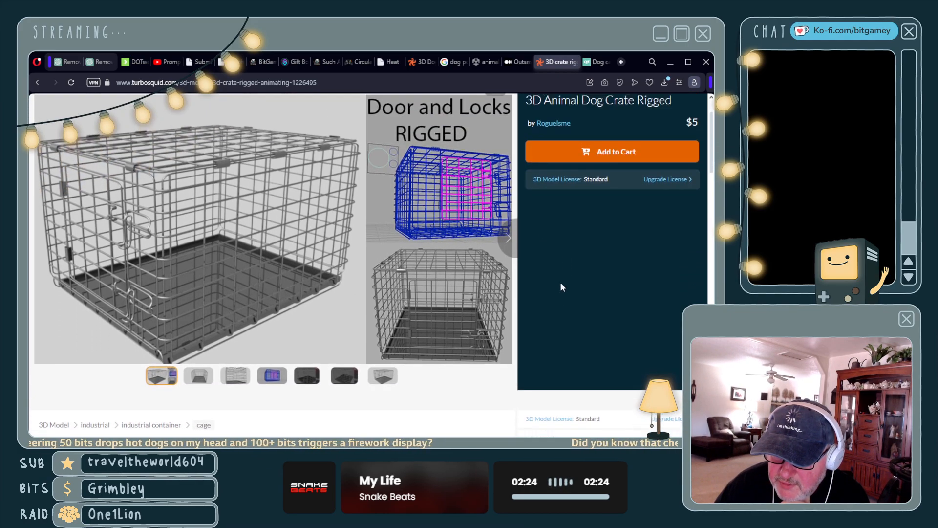
left_click(199, 377)
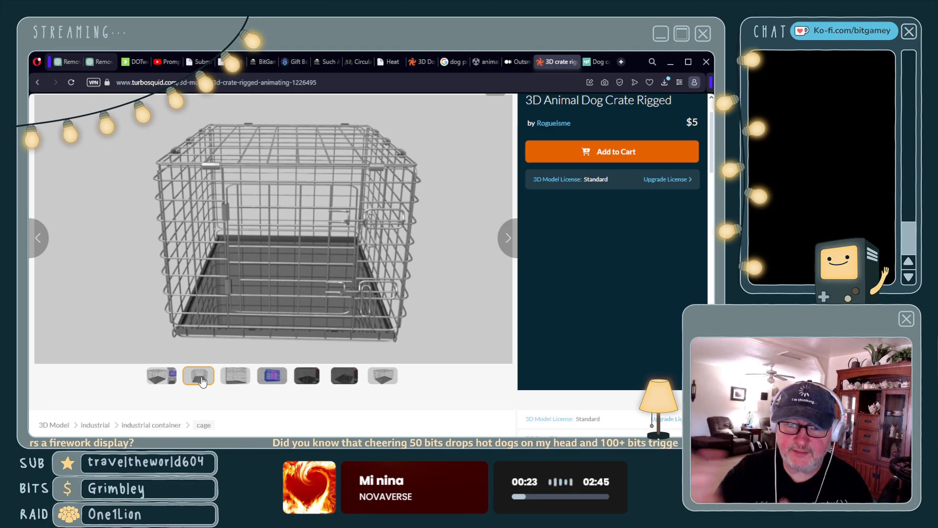
left_click(236, 376)
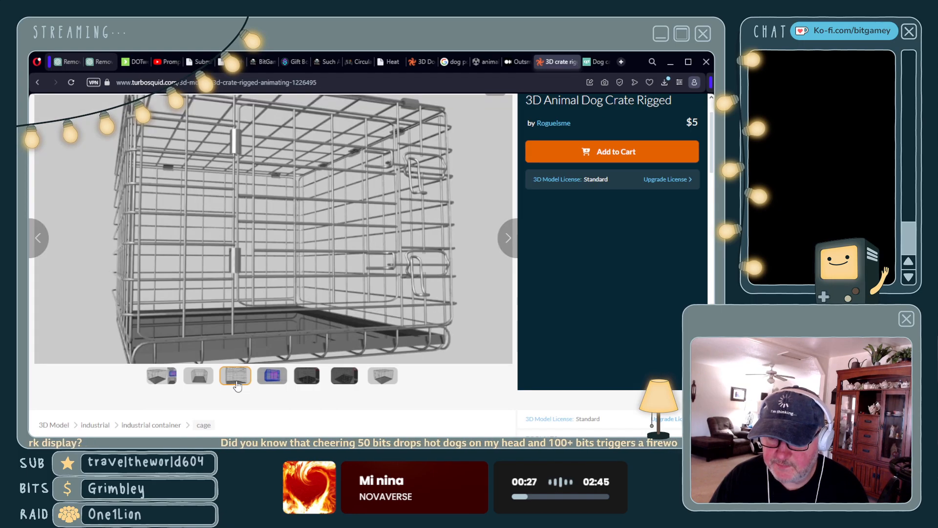
left_click(272, 377)
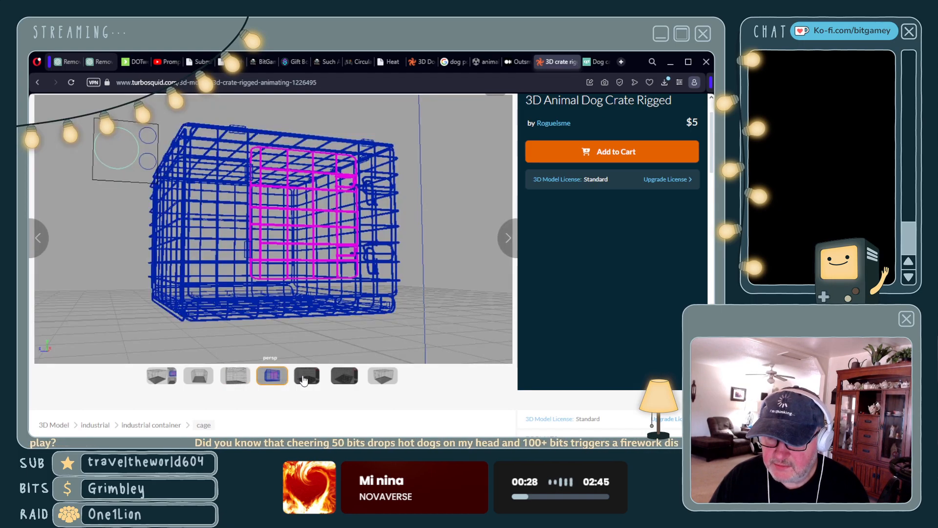
left_click(304, 378)
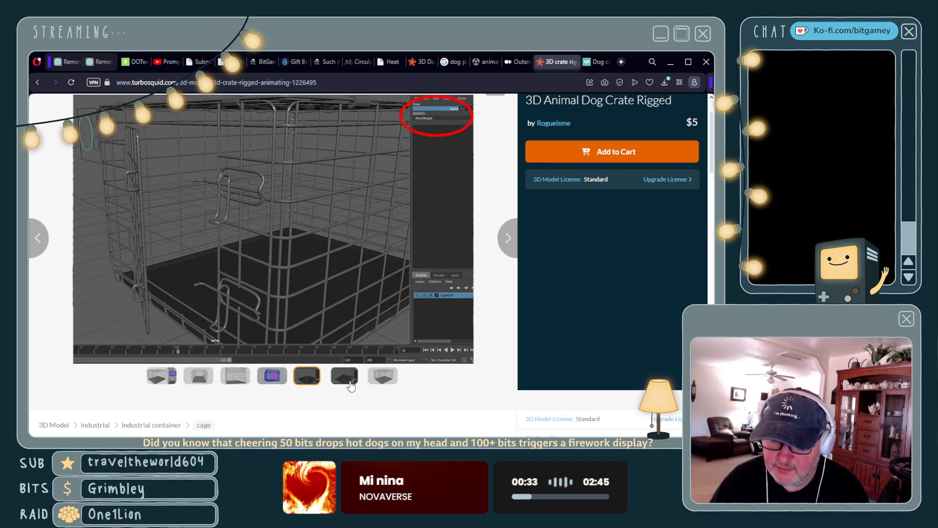
left_click(350, 385)
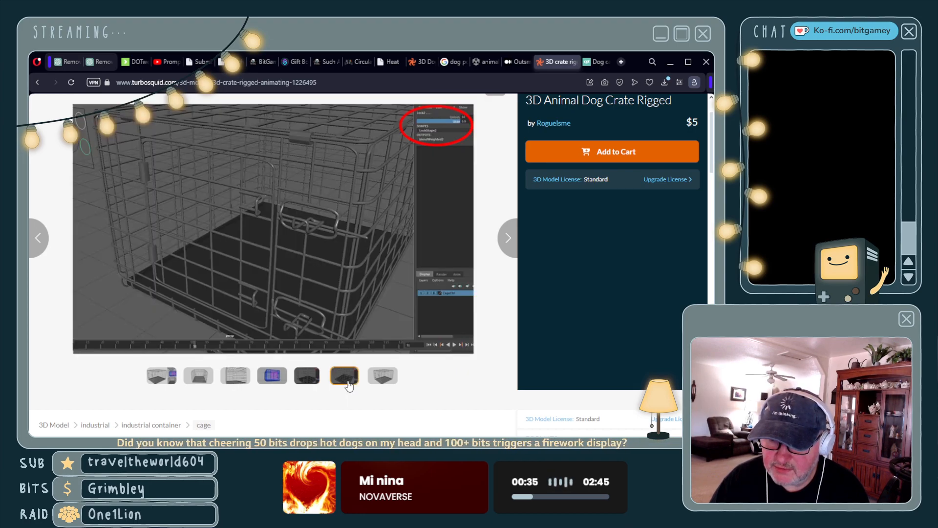
left_click(383, 384)
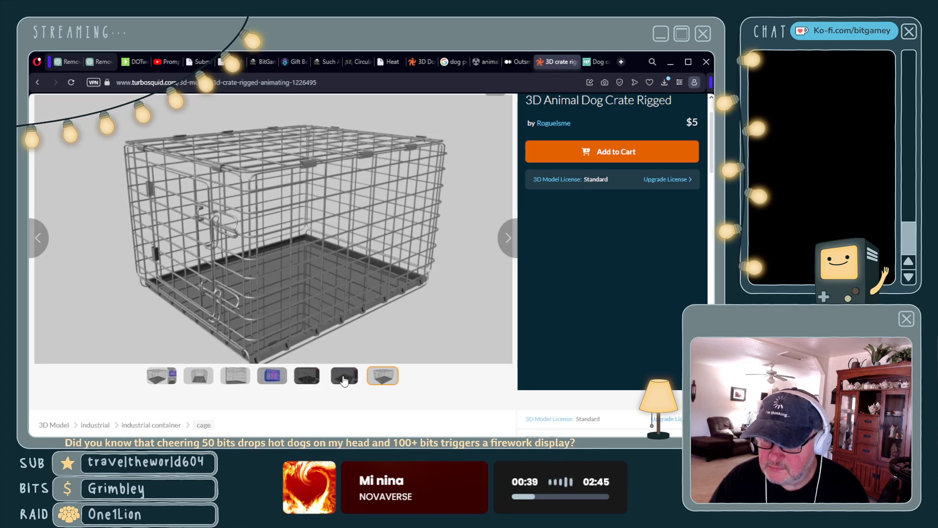
left_click(344, 380)
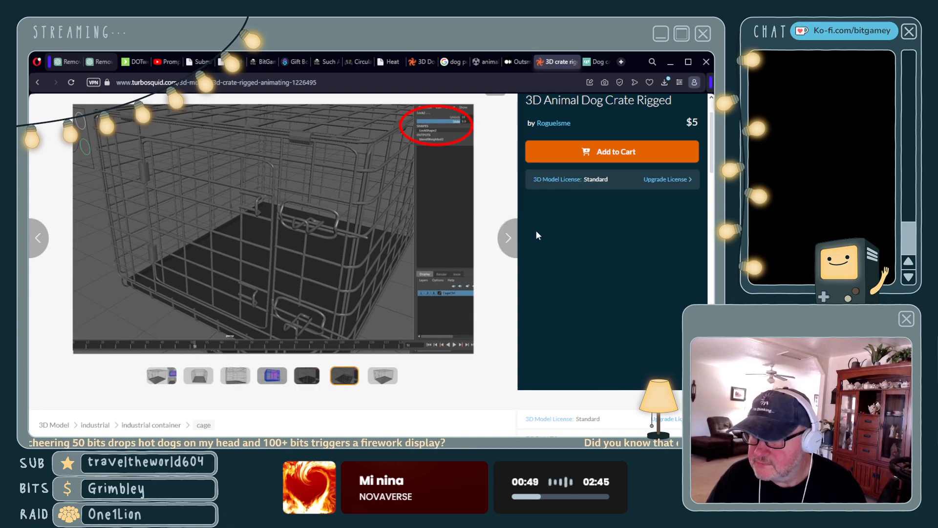
- Open the crate's 3D model license terms and read the allowed uses for computer games and the Quick Tips
left_click(578, 179)
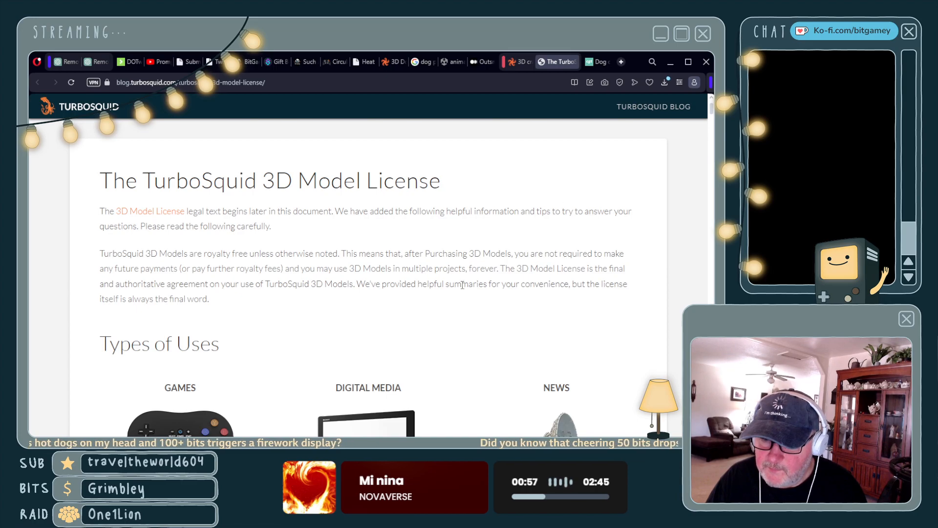
scroll(462, 285, "down", 2)
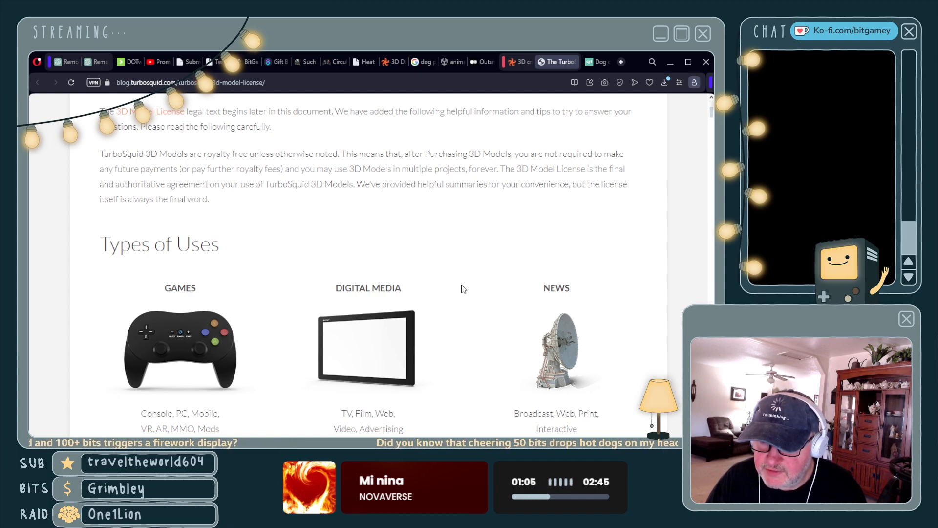
scroll(461, 286, "down", 4)
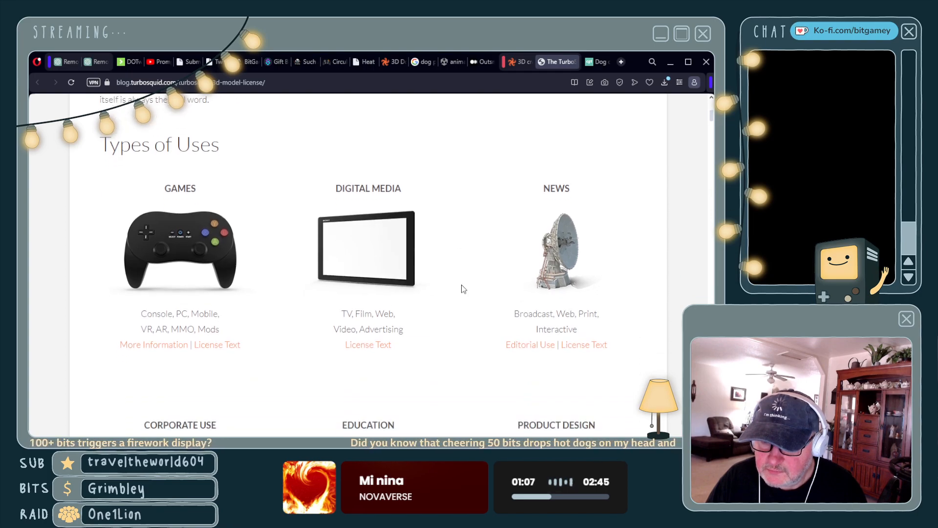
scroll(462, 285, "down", 9)
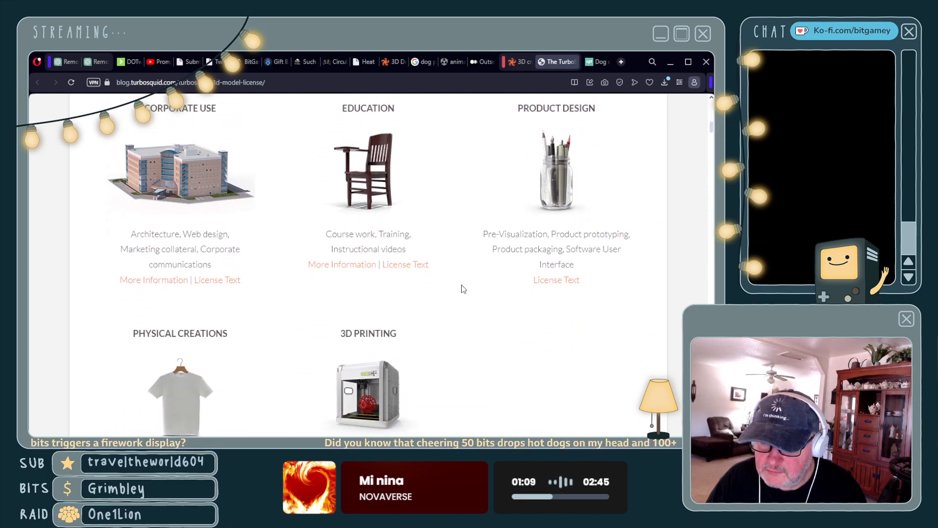
scroll(461, 288, "down", 4)
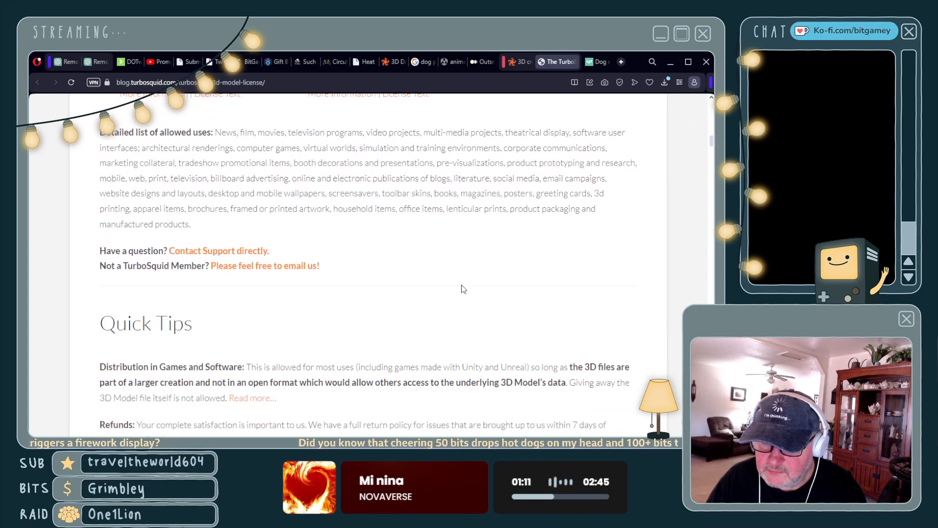
scroll(462, 286, "up", 2)
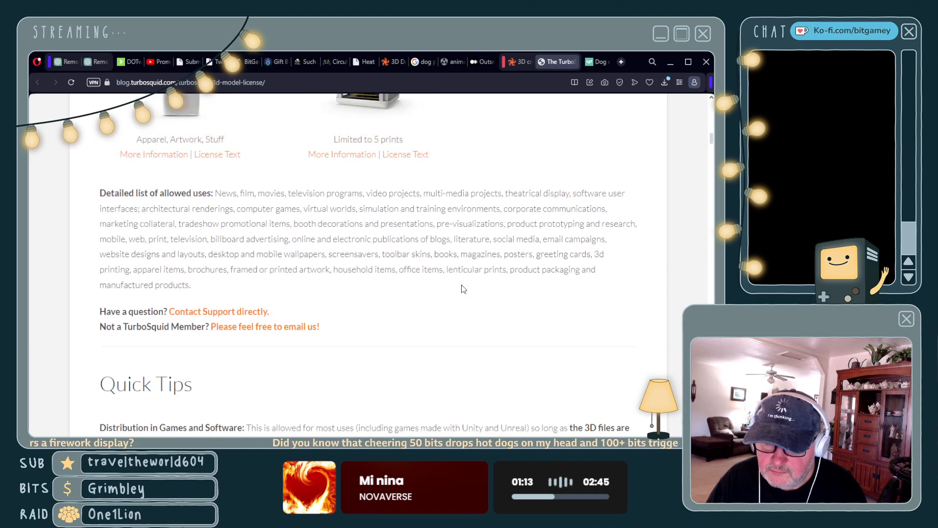
scroll(462, 288, "down", 2)
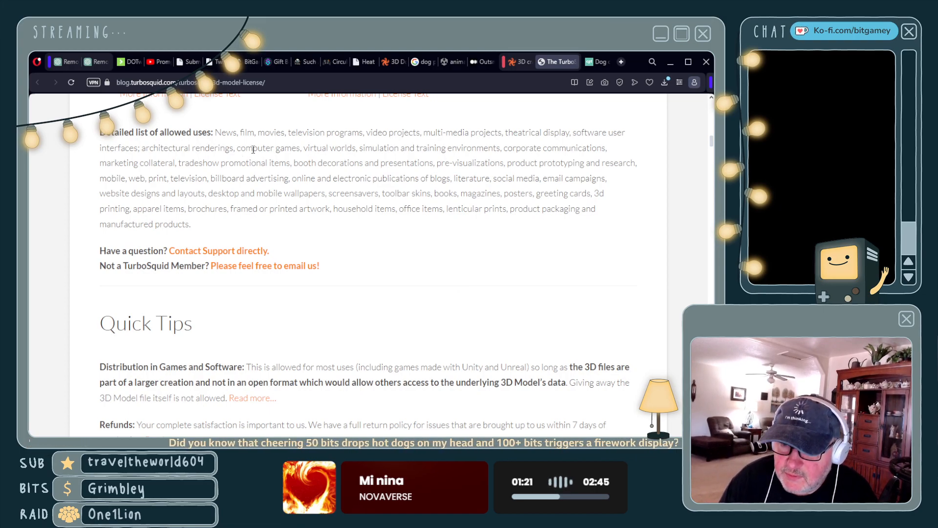
left_click_drag(237, 148, 299, 149)
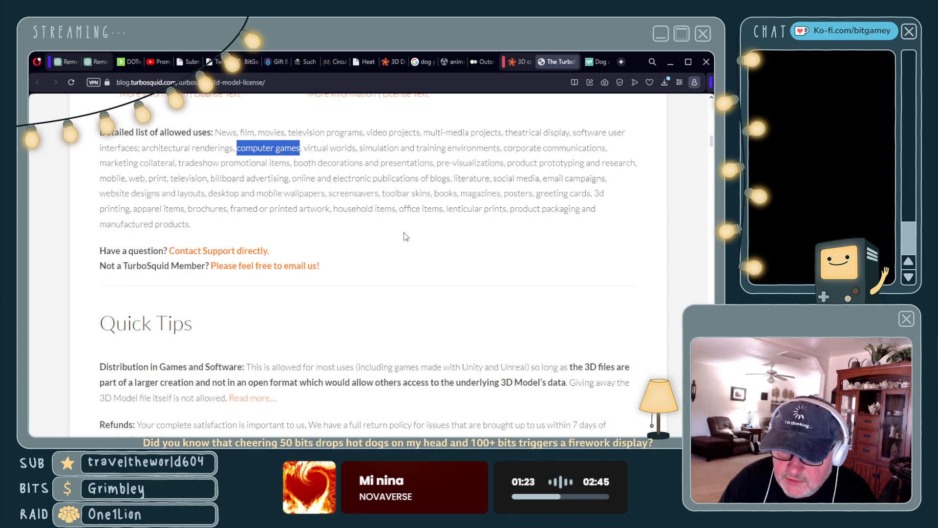
scroll(434, 247, "down", 2)
scroll(434, 246, "down", 10)
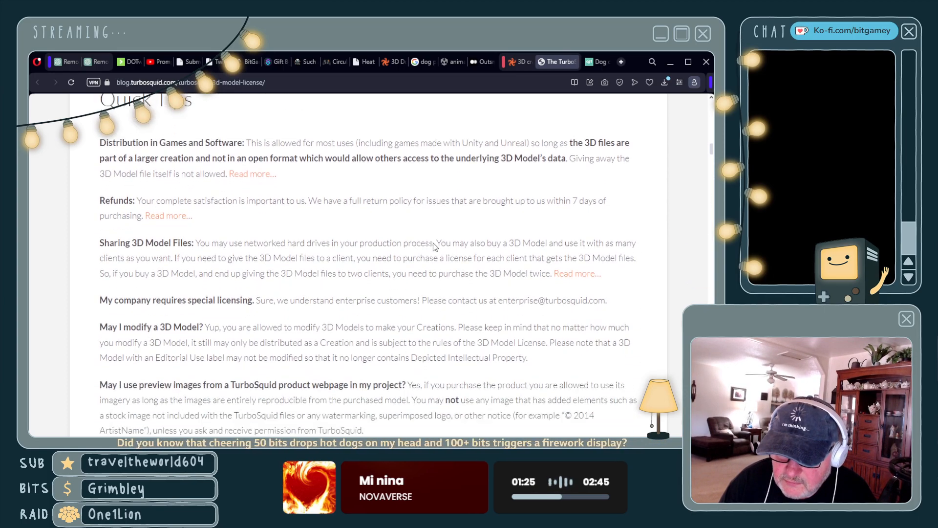
- Read the Quick Tips, Editorial Uses and prohibited games uses in the TurboSquid 3D Model License, and close the license page
scroll(435, 247, "down", 15)
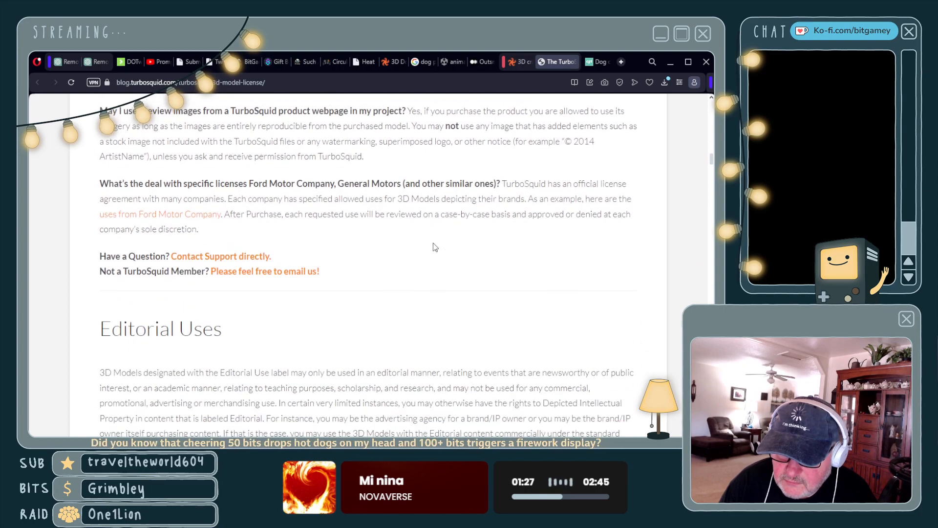
scroll(435, 246, "down", 10)
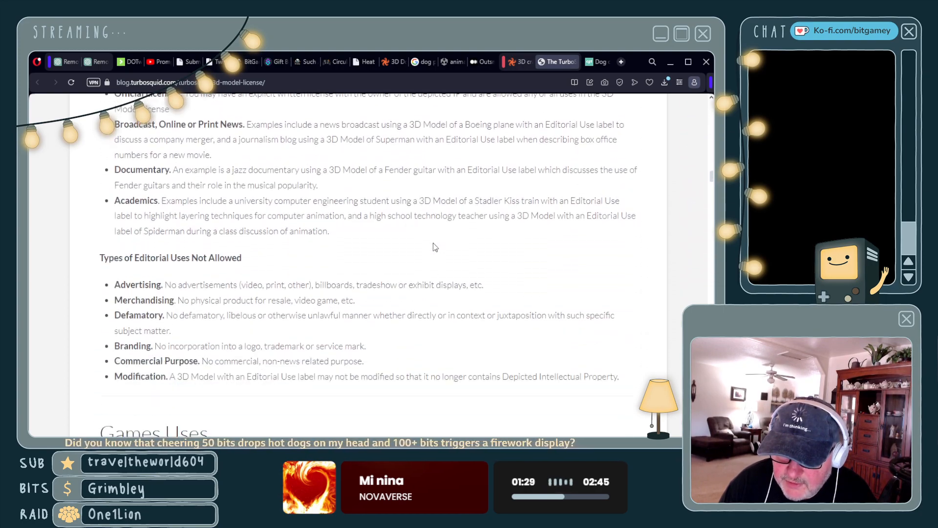
scroll(435, 247, "down", 13)
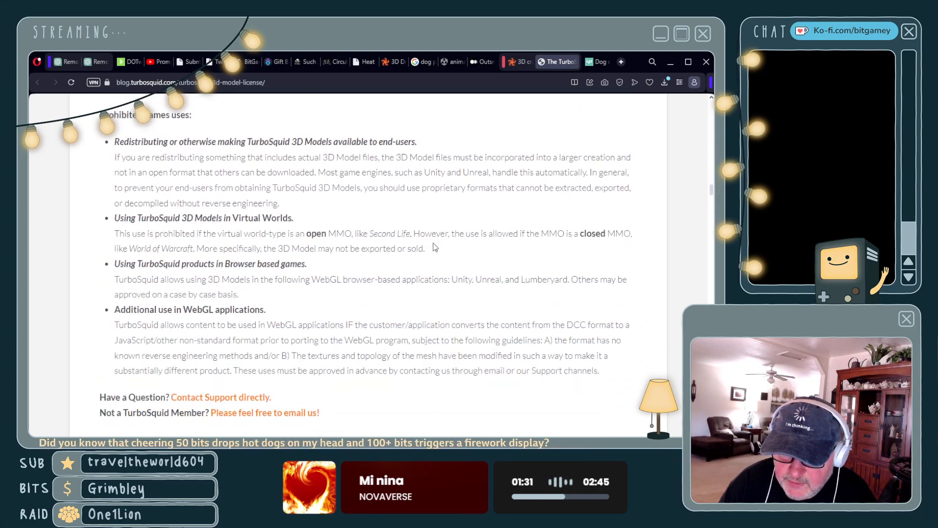
scroll(91, 284, "up", 20)
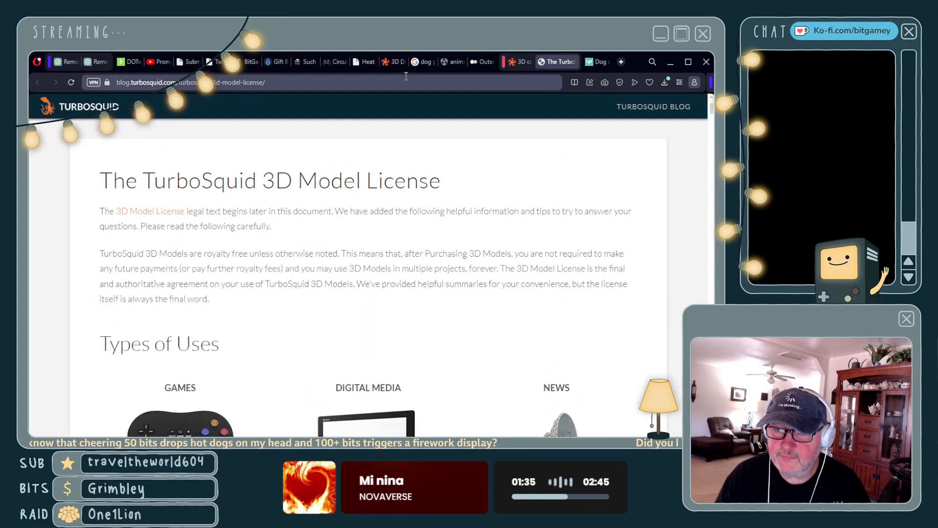
left_click(573, 62)
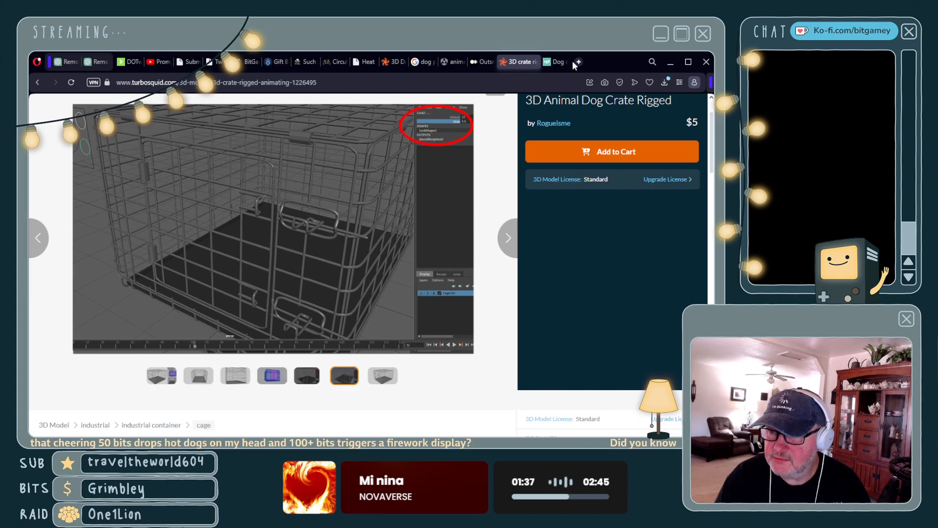
- Show the dog crate's first preview image and examine the model's description, file formats, 3D specifications and price
left_click(160, 377)
scroll(147, 356, "down", 3)
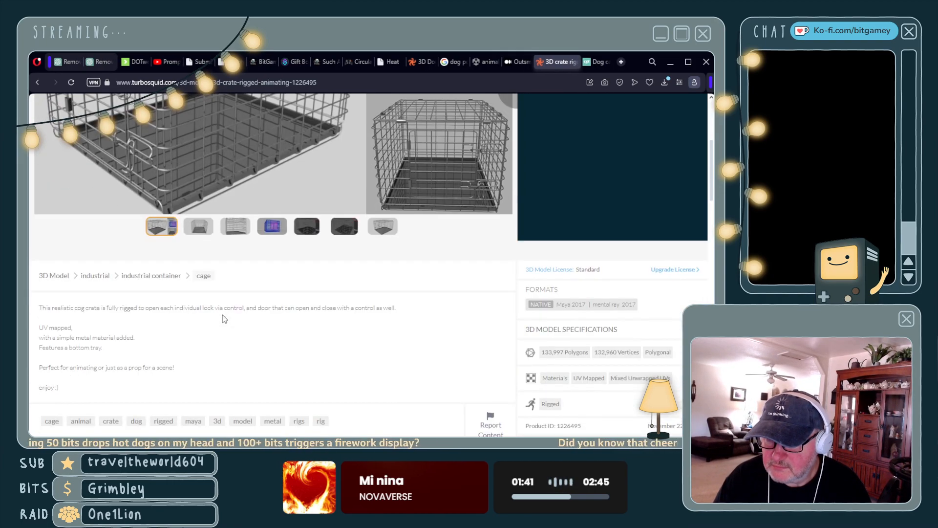
scroll(222, 331, "down", 1)
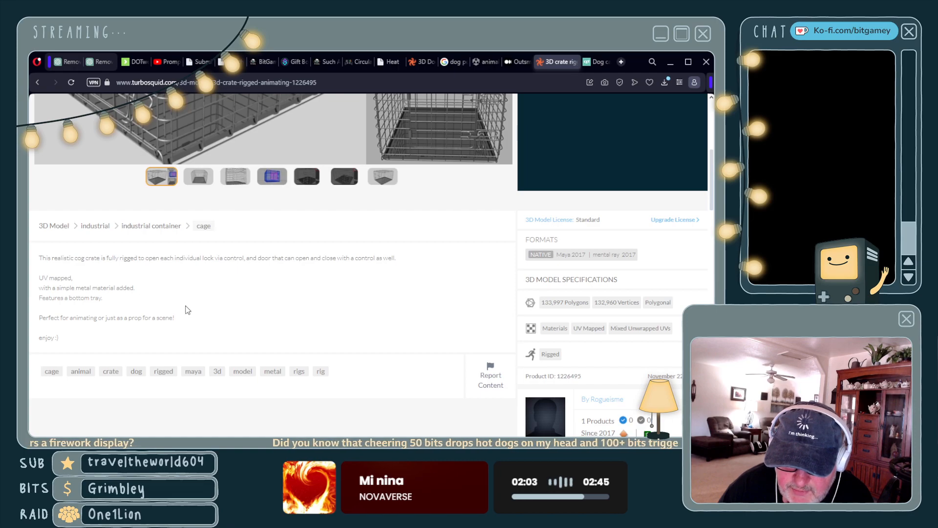
scroll(186, 309, "down", 2)
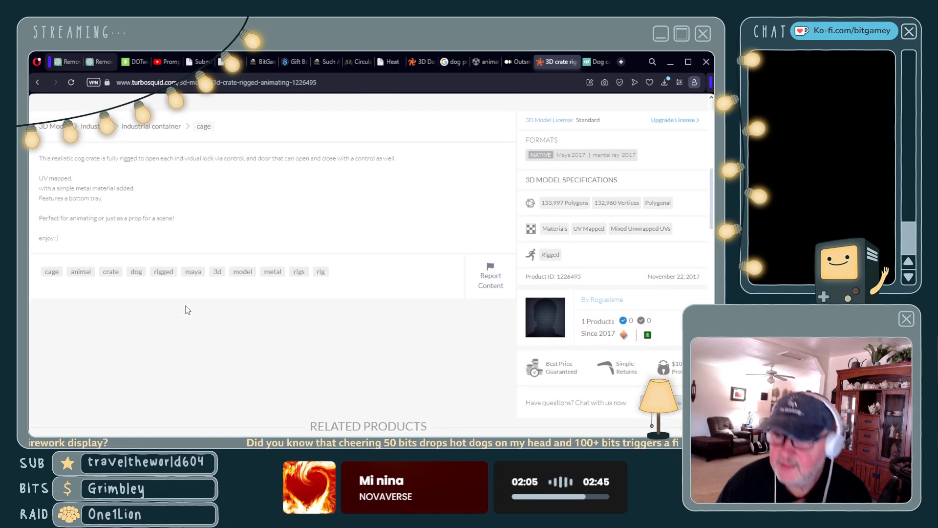
scroll(254, 311, "up", 1)
scroll(253, 314, "up", 1)
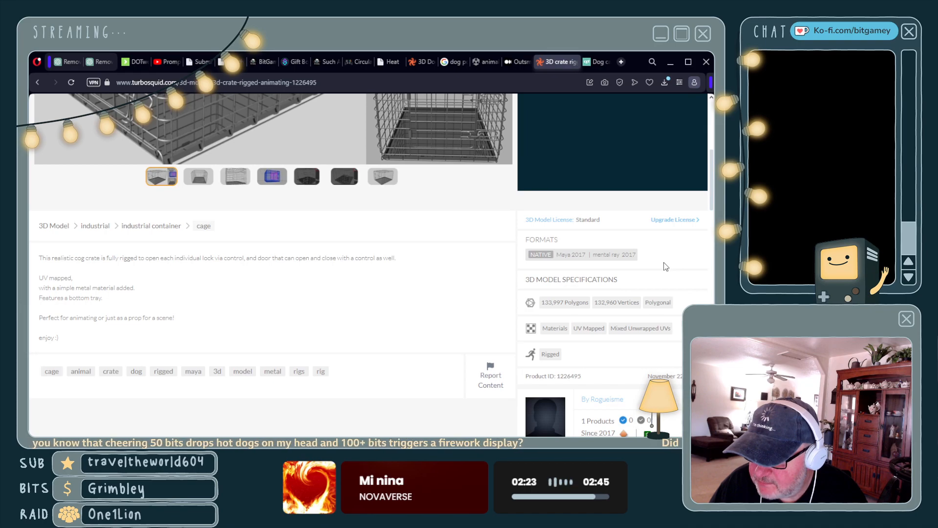
scroll(663, 262, "up", 3)
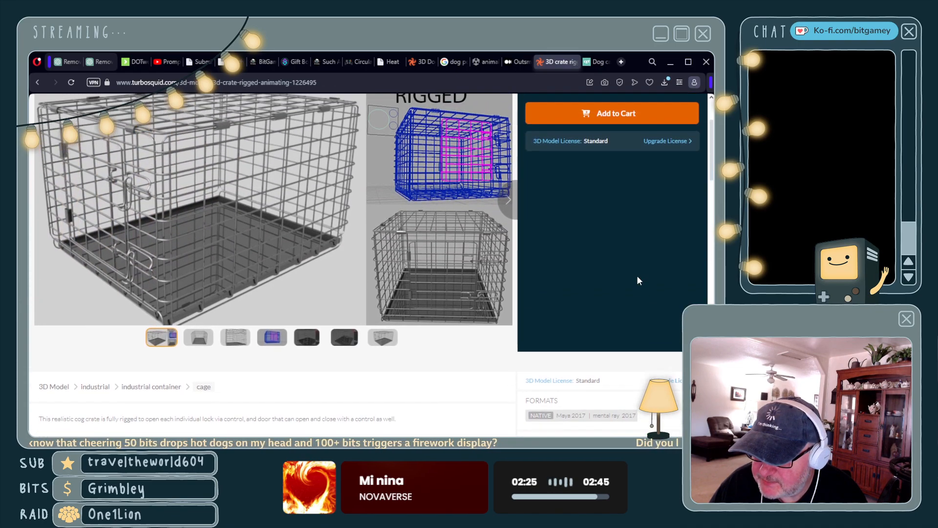
scroll(637, 276, "up", 2)
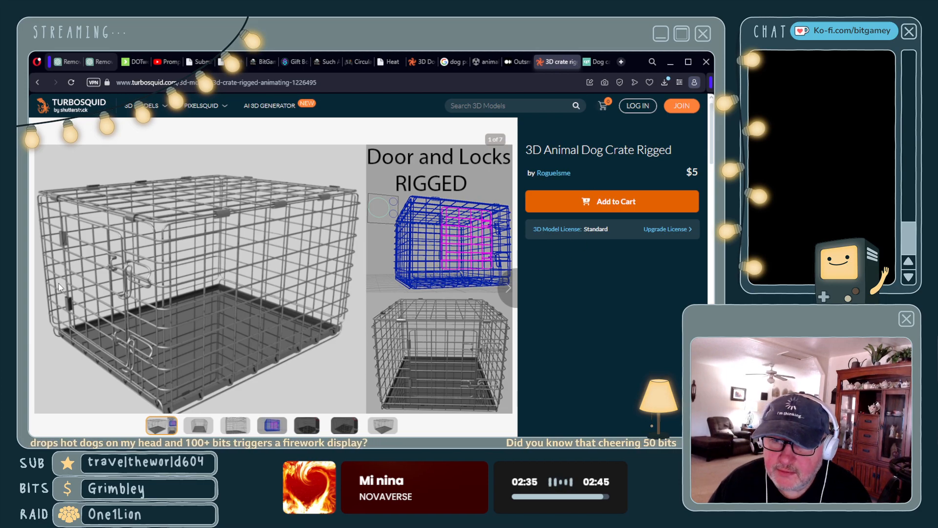
scroll(58, 283, "down", 2)
scroll(57, 282, "down", 2)
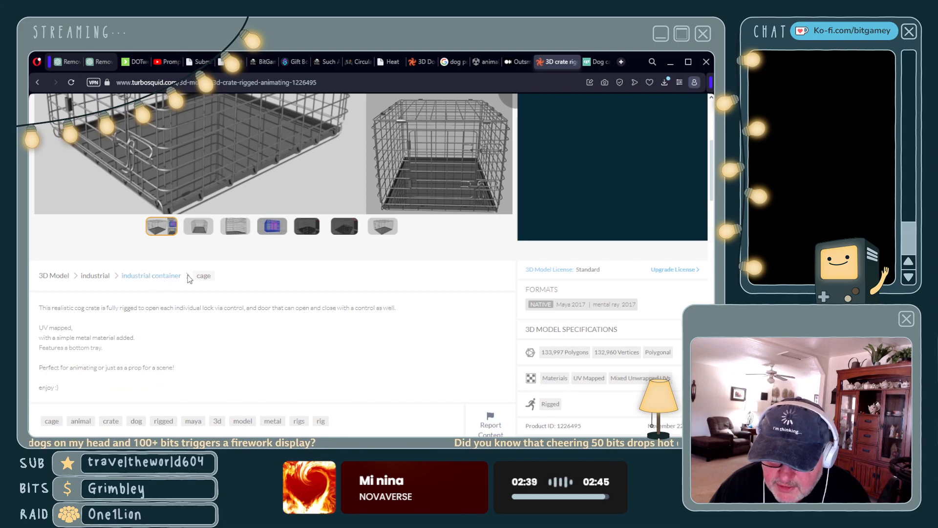
scroll(190, 289, "down", 2)
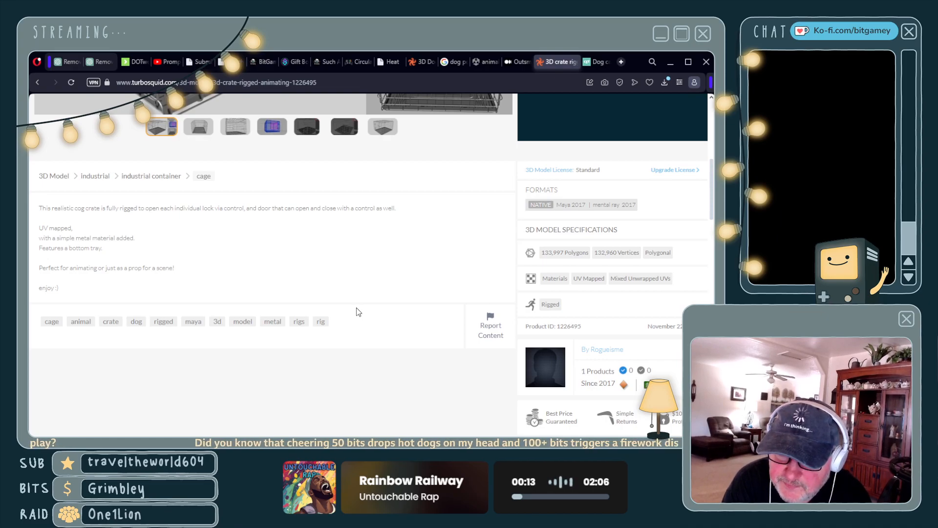
scroll(357, 280, "up", 1)
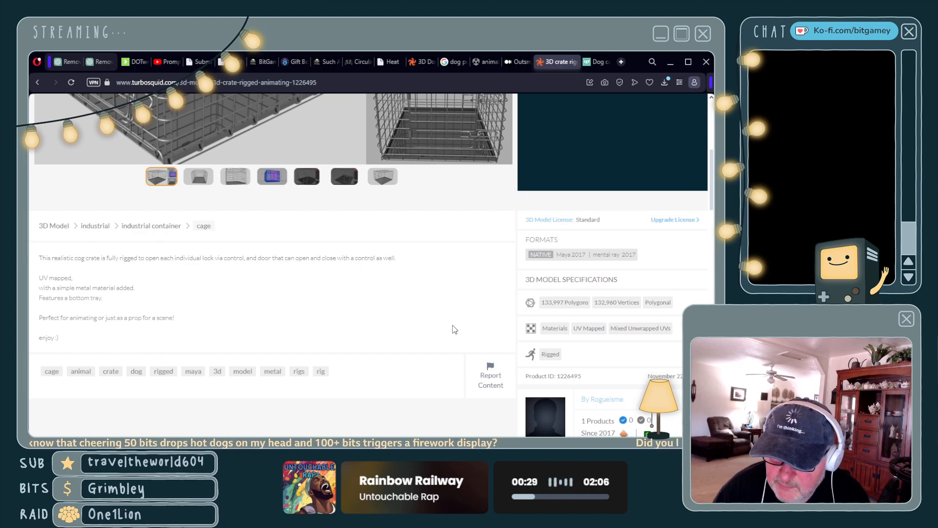
scroll(431, 335, "up", 1)
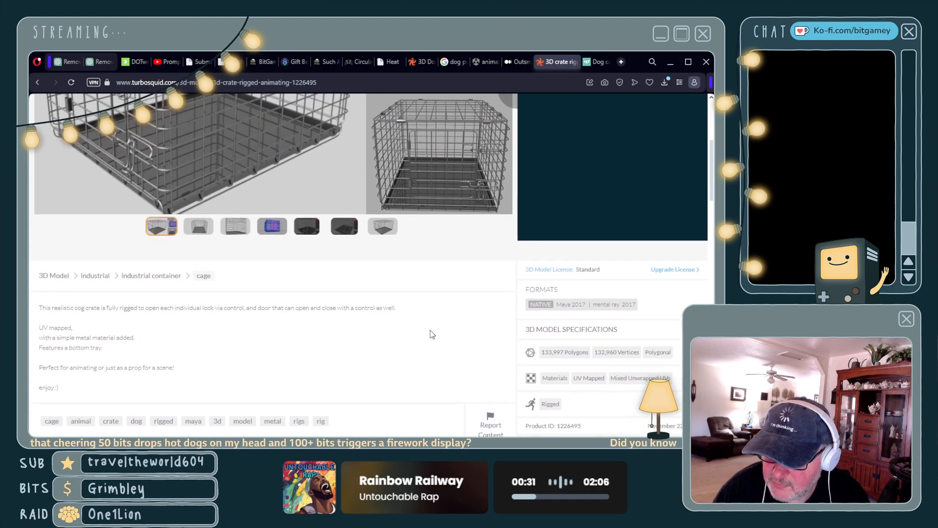
scroll(431, 334, "up", 2)
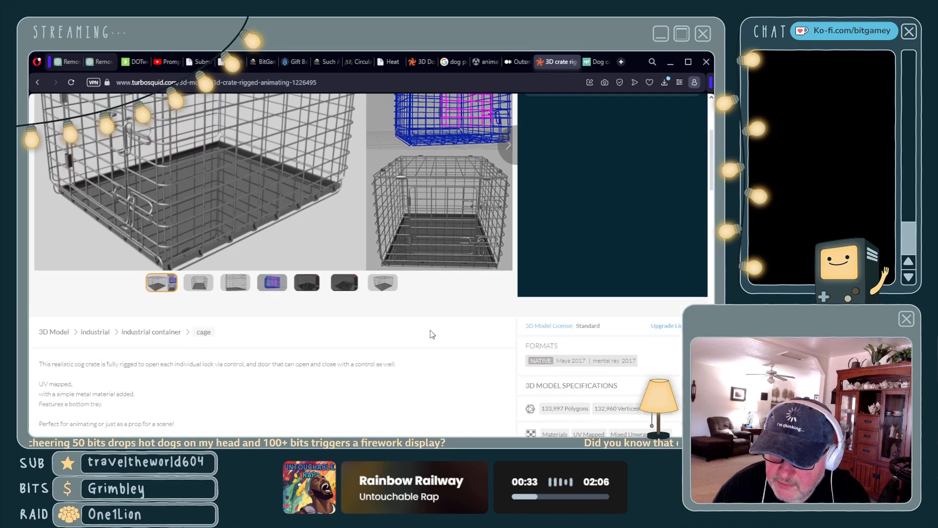
scroll(430, 334, "up", 2)
scroll(430, 334, "down", 5)
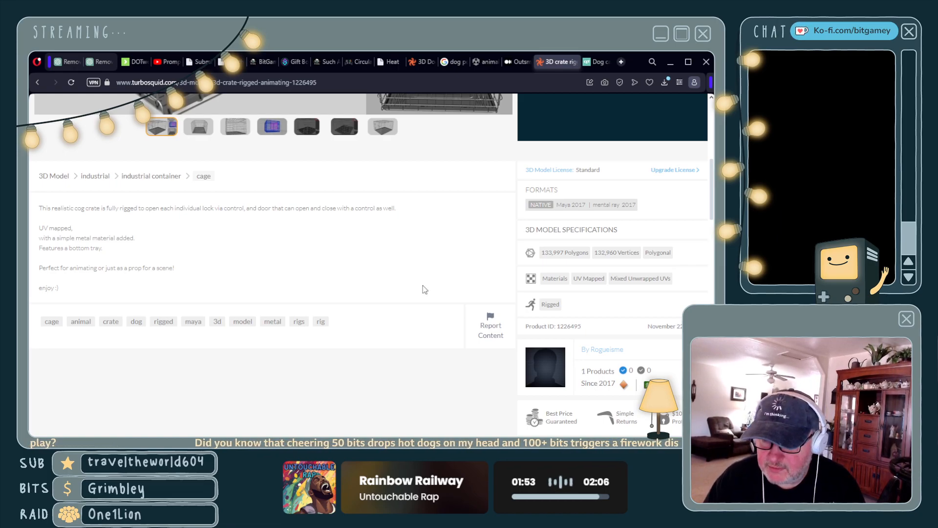
scroll(285, 363, "up", 5)
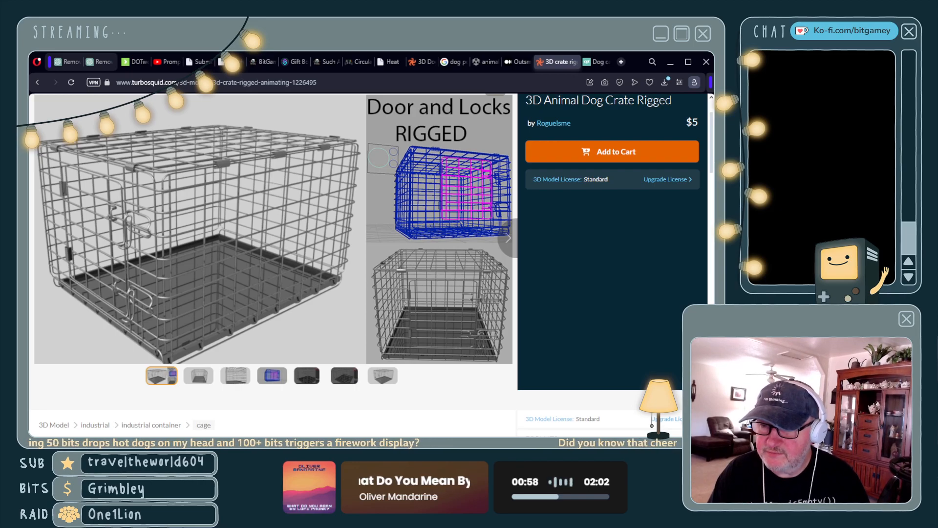
scroll(560, 306, "up", 1)
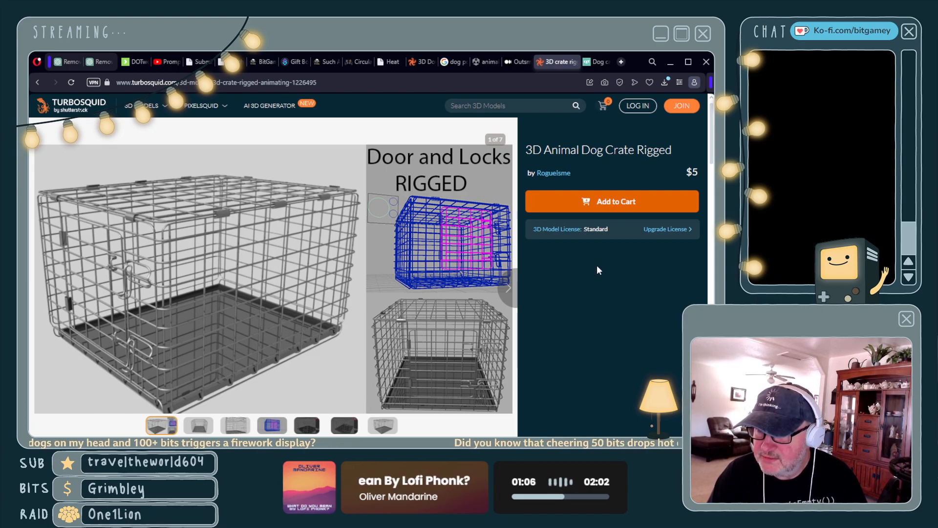
- Return to the CGTrader dog cage results and sort them by lower price
left_click(587, 63)
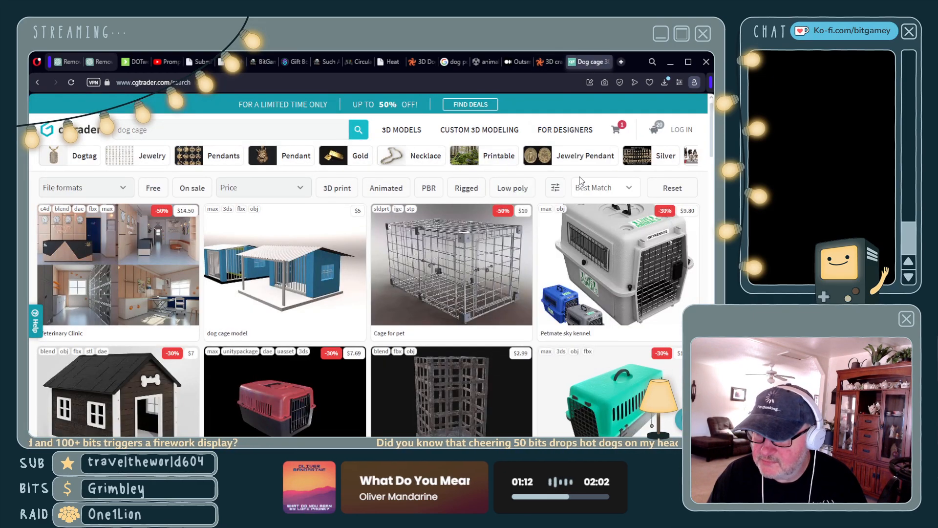
left_click(619, 191)
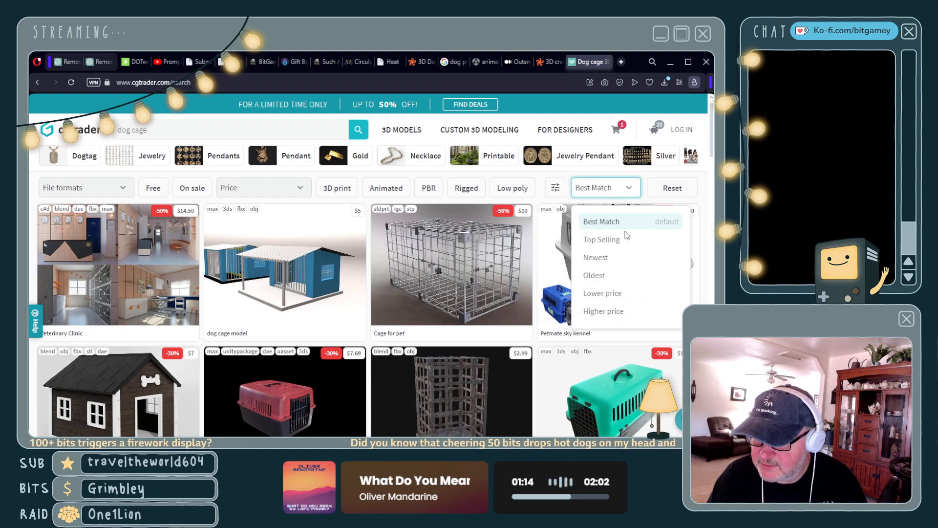
left_click(615, 295)
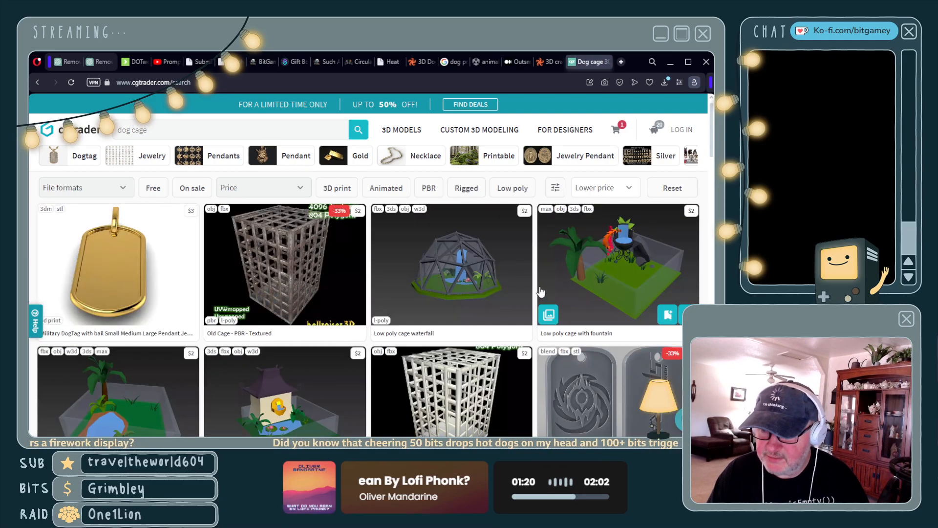
- Look through the first page of the price-sorted dog cage results for suitable cage models
scroll(540, 292, "down", 1)
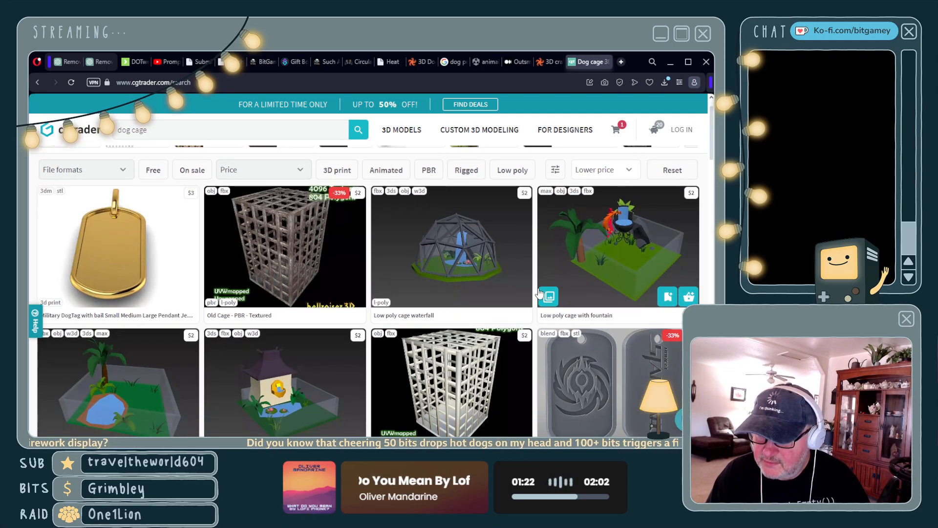
scroll(537, 293, "down", 5)
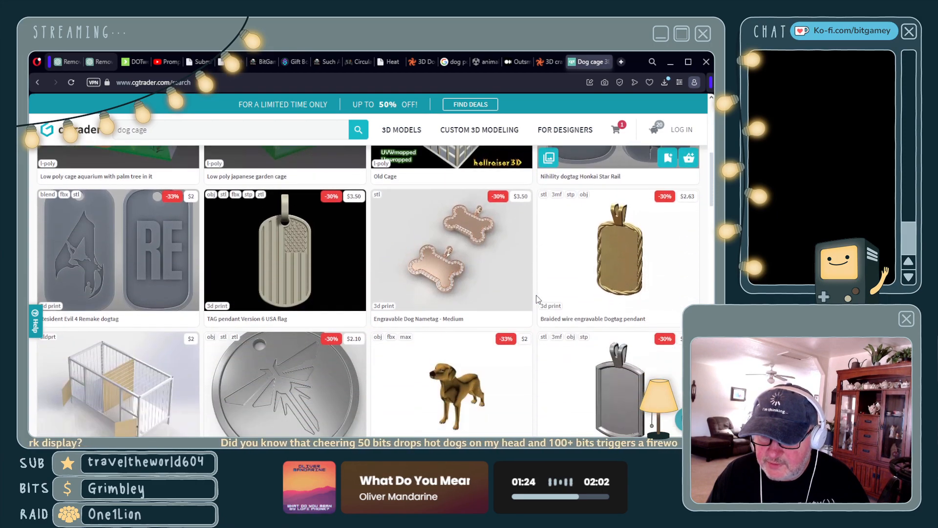
scroll(535, 298, "down", 5)
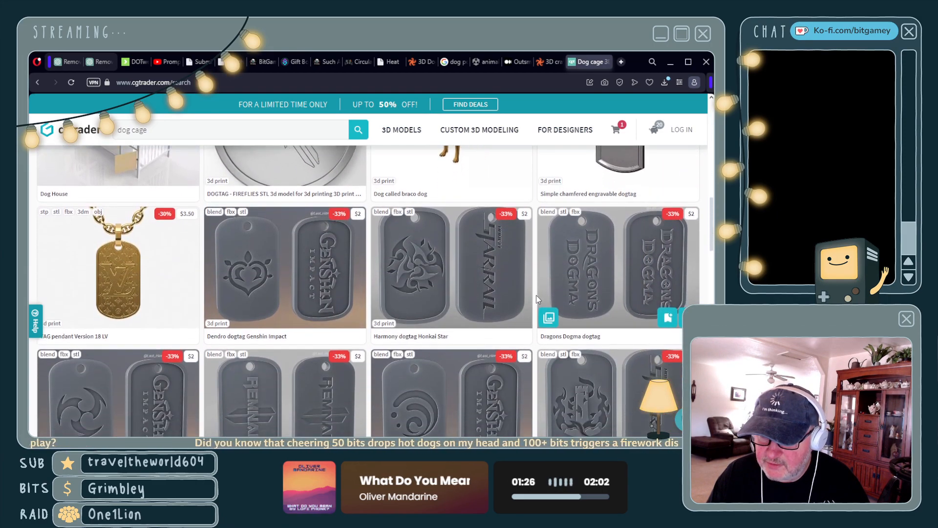
scroll(536, 299, "down", 5)
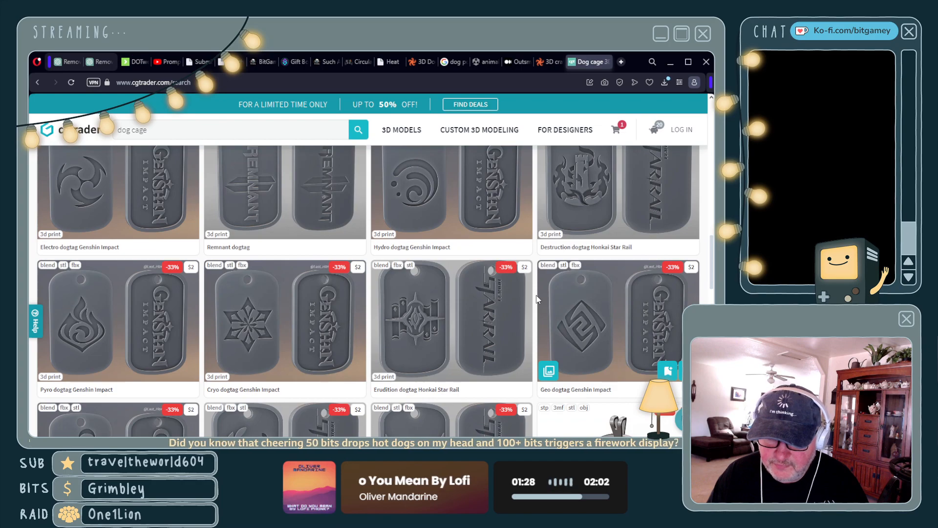
scroll(536, 299, "down", 4)
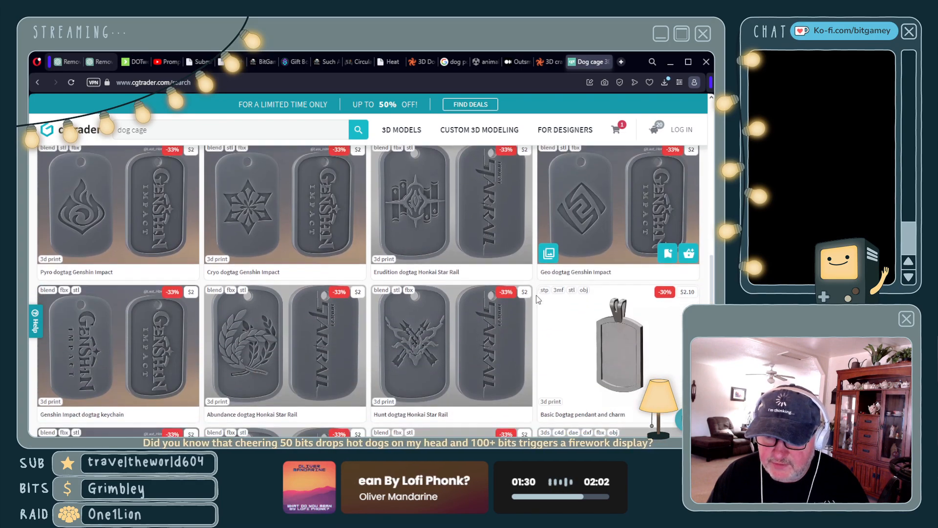
scroll(536, 299, "down", 4)
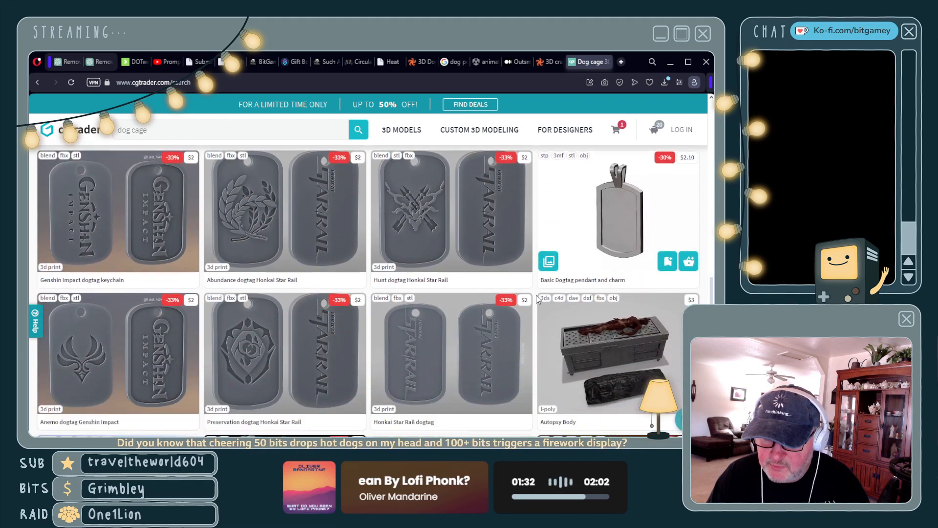
scroll(536, 299, "down", 2)
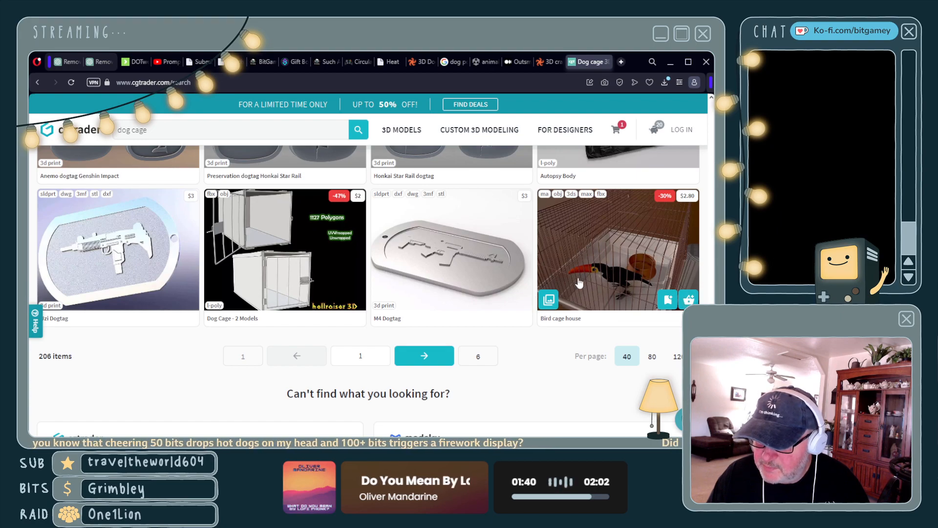
- Open the second page of the dog cage results and look through its crates, kennels and cages, including the Animal Dog Crate rigged listing
left_click(412, 361)
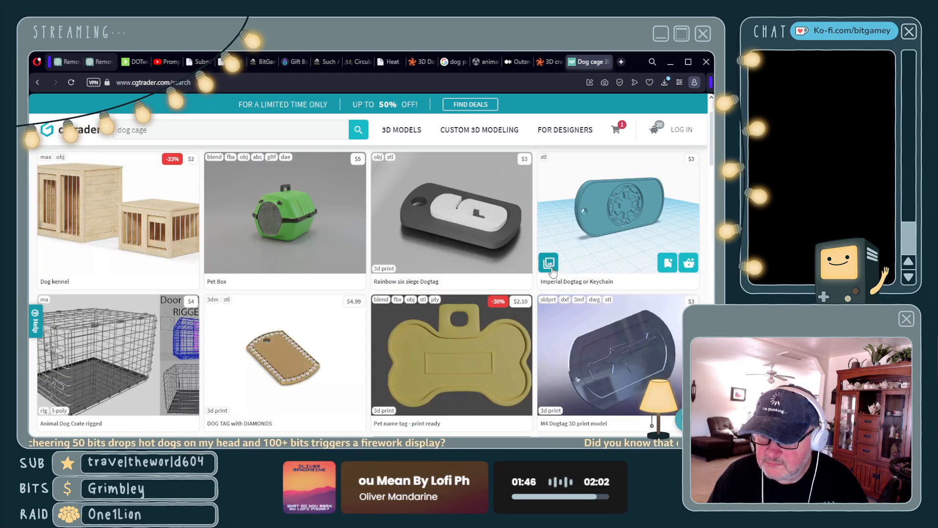
scroll(548, 276, "down", 1)
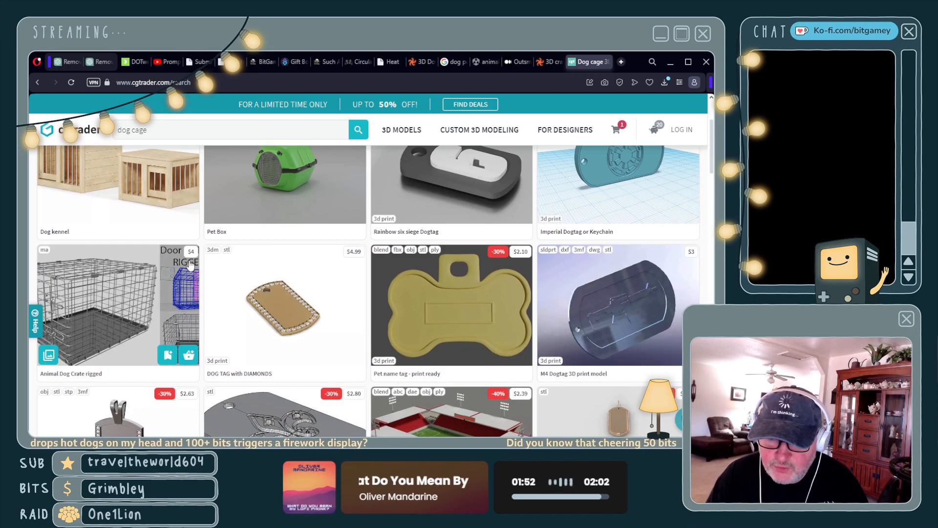
scroll(190, 261, "down", 1)
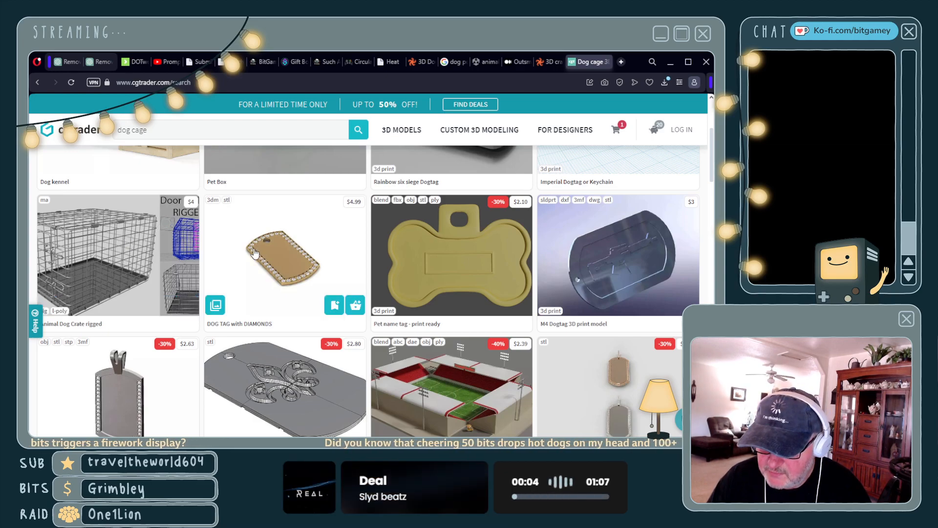
scroll(254, 252, "down", 2)
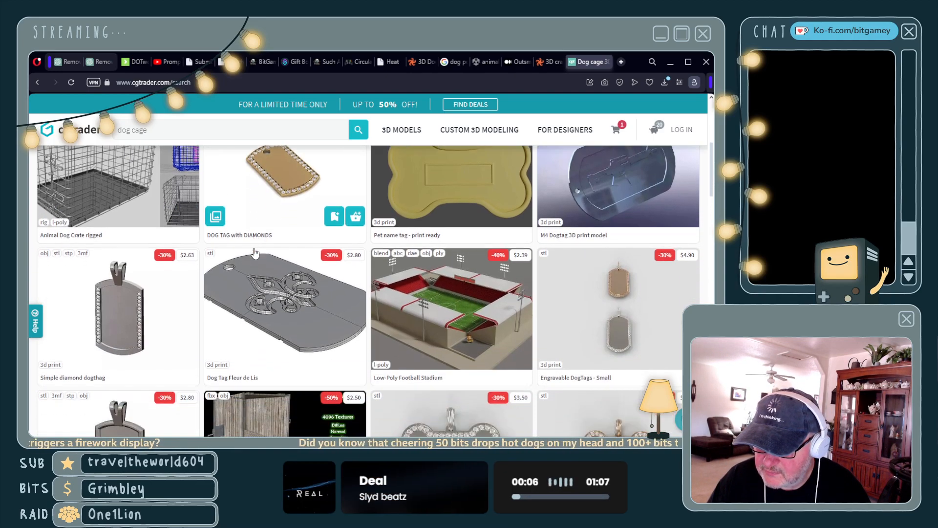
scroll(254, 252, "down", 7)
scroll(254, 252, "down", 4)
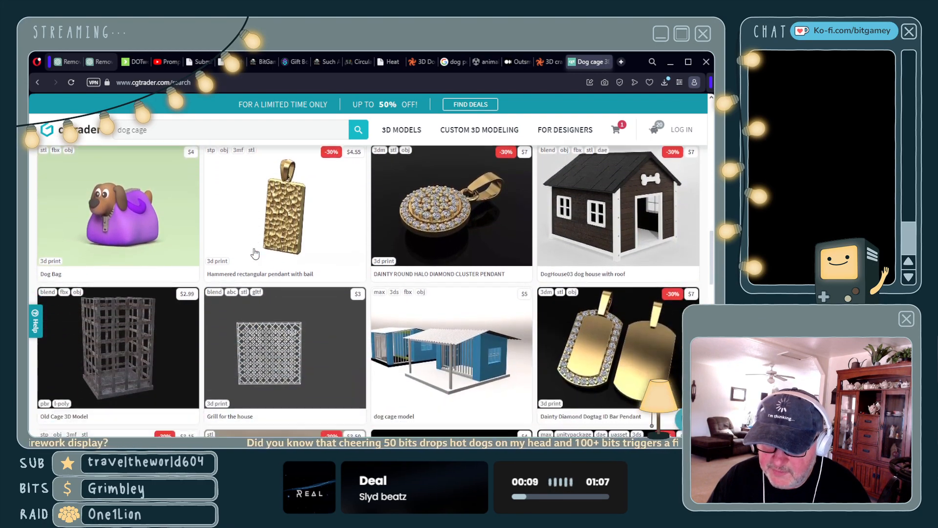
scroll(255, 253, "down", 3)
scroll(255, 253, "down", 1)
scroll(254, 251, "down", 12)
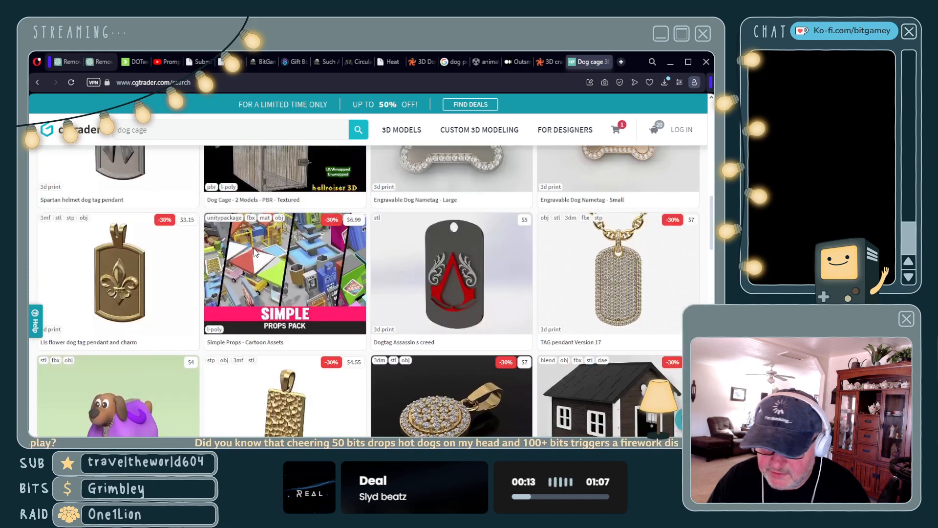
- Open the Animal Dog Crate rigged listing on CGTrader and compare its preview and price with the matching TurboSquid listing
scroll(256, 252, "up", 3)
scroll(205, 250, "down", 3)
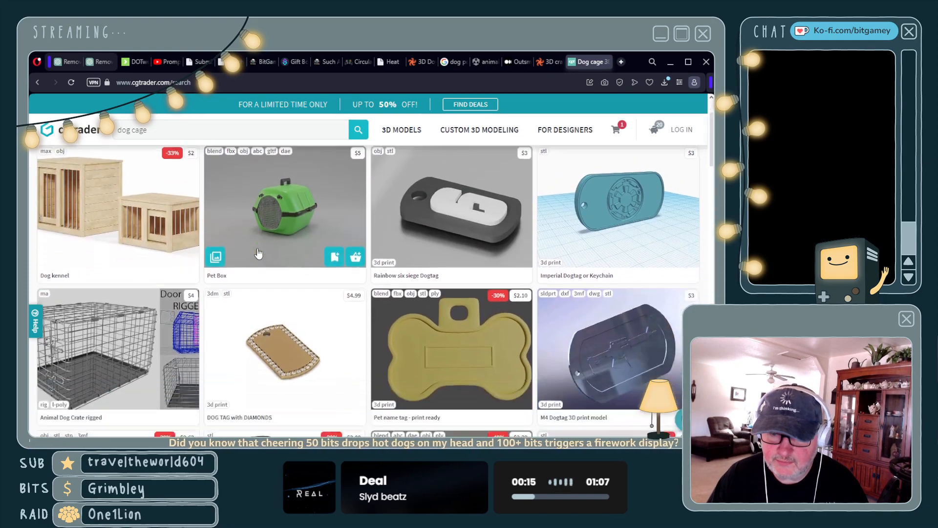
left_click(149, 248)
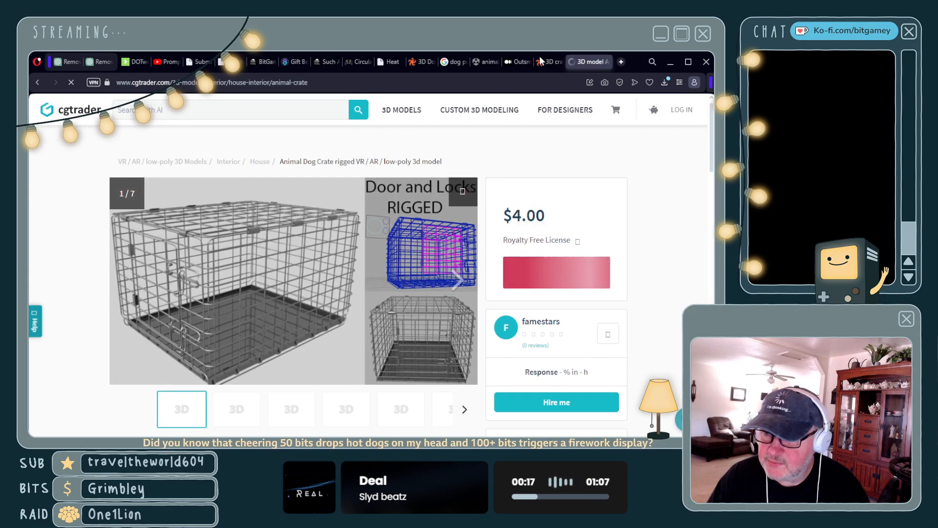
left_click(551, 62)
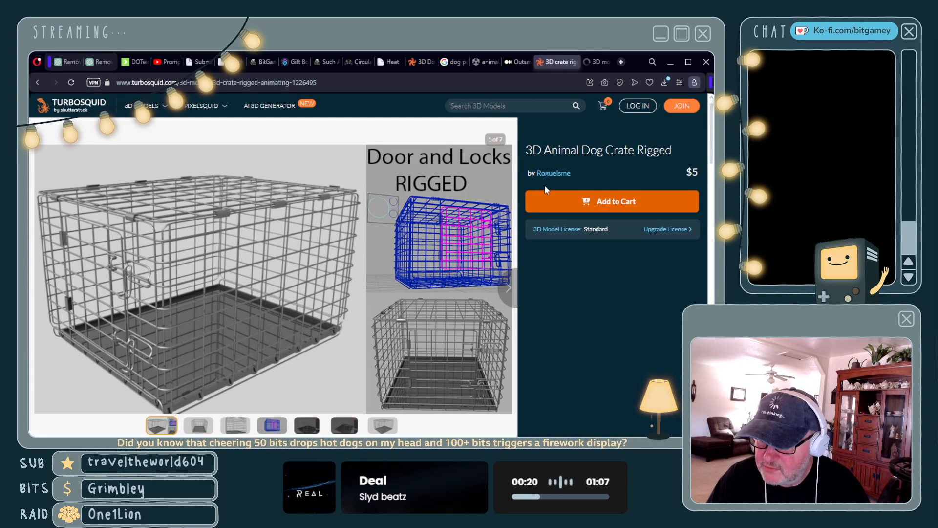
left_click(595, 61)
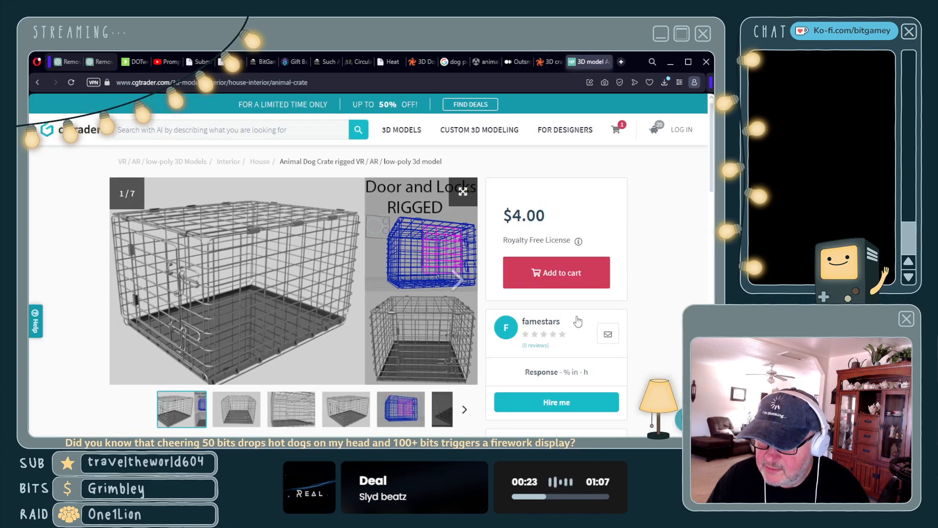
- Read the CGTrader dog crate's description, file formats and model details
scroll(629, 315, "down", 1)
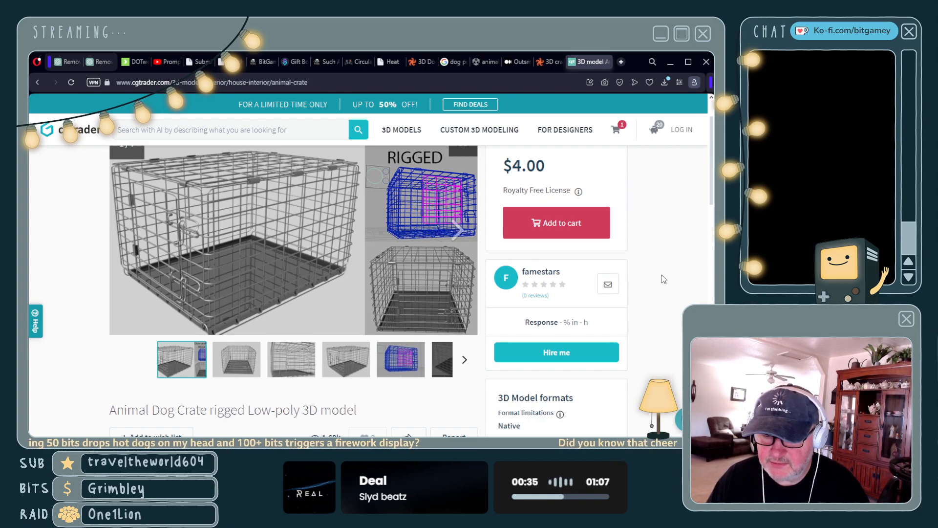
scroll(663, 279, "down", 1)
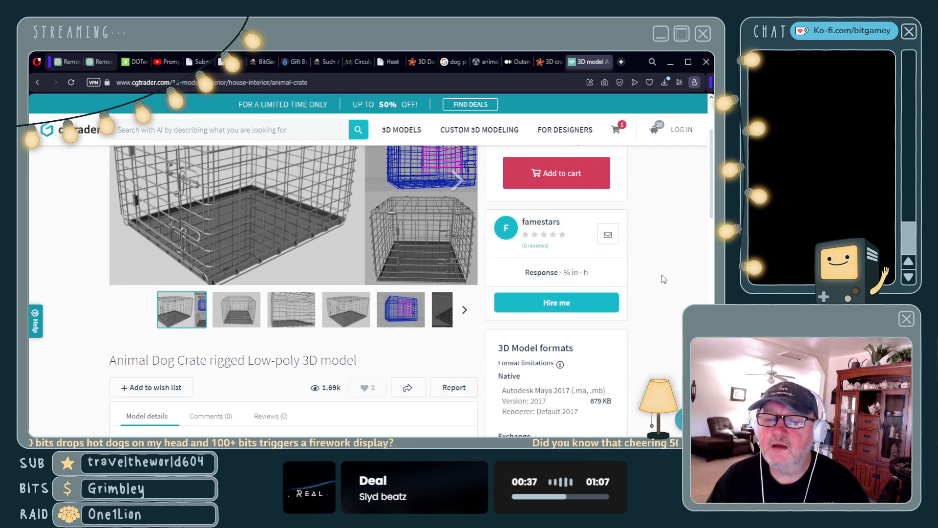
scroll(663, 279, "down", 1)
scroll(663, 279, "down", 1)
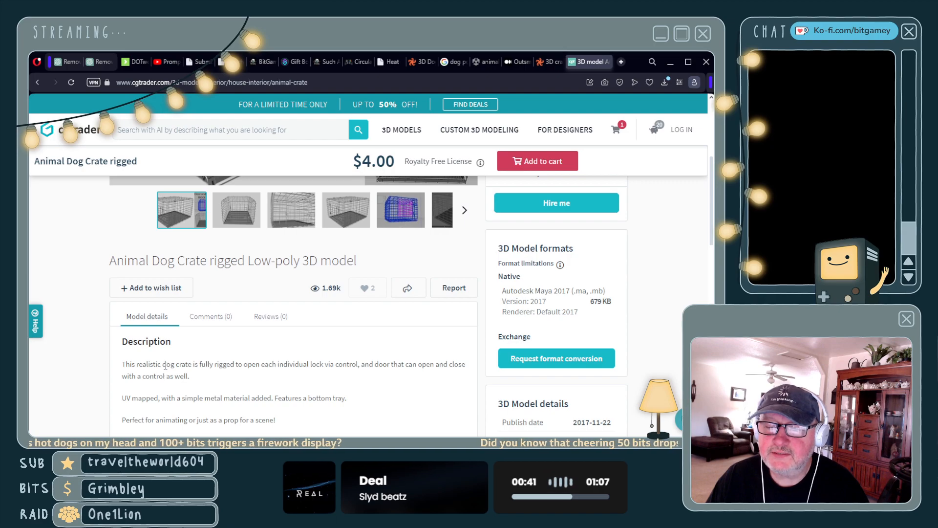
left_click_drag(166, 364, 175, 363)
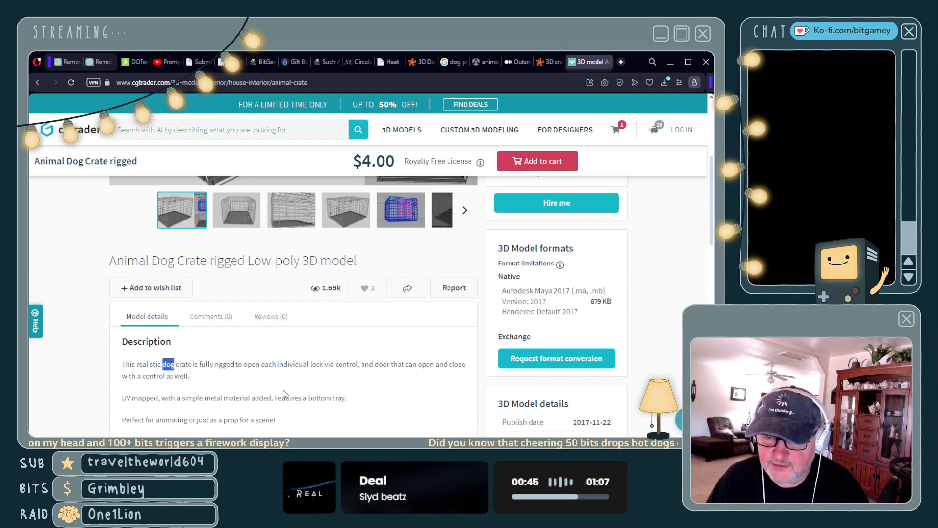
scroll(284, 393, "down", 1)
scroll(283, 391, "down", 1)
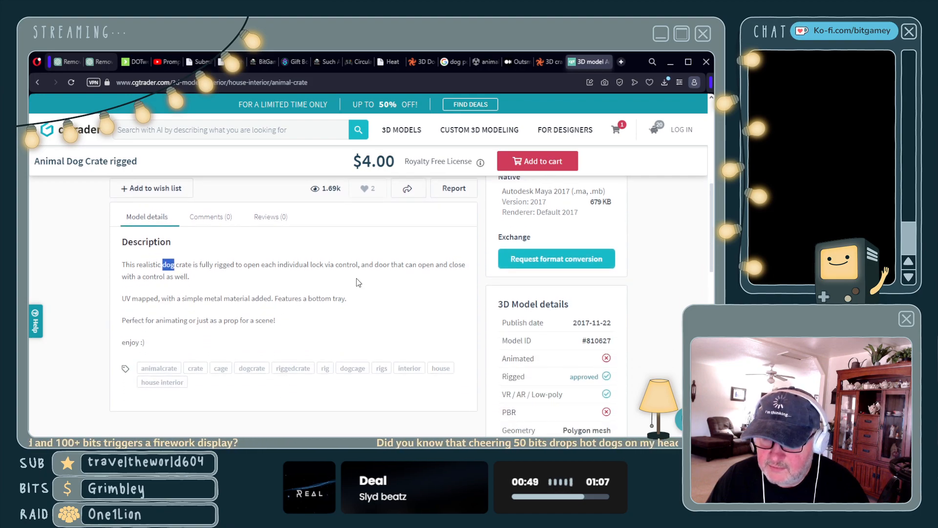
- Switch to the TurboSquid dog crate listing and check its description, price, 3D specifications and publication date
left_click(546, 66)
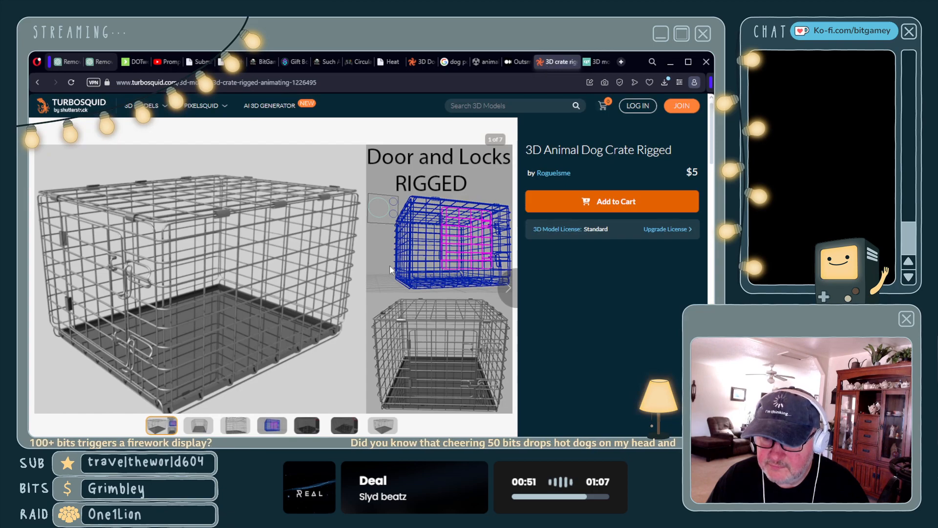
scroll(386, 271, "down", 6)
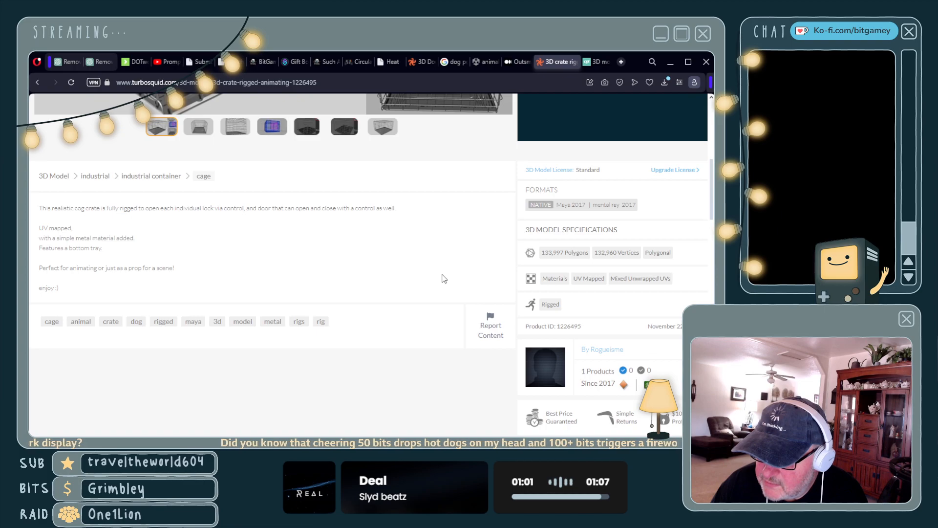
left_click_drag(648, 327, 693, 327)
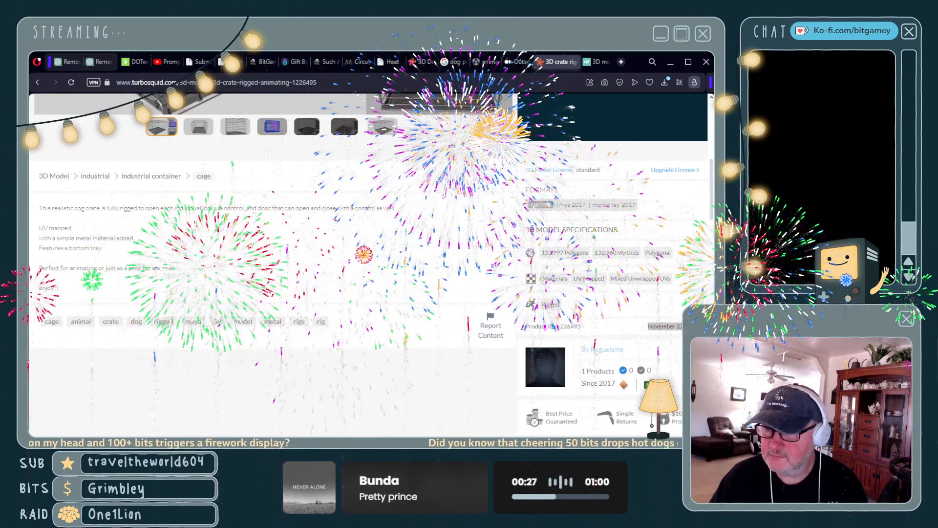
scroll(532, 297, "up", 6)
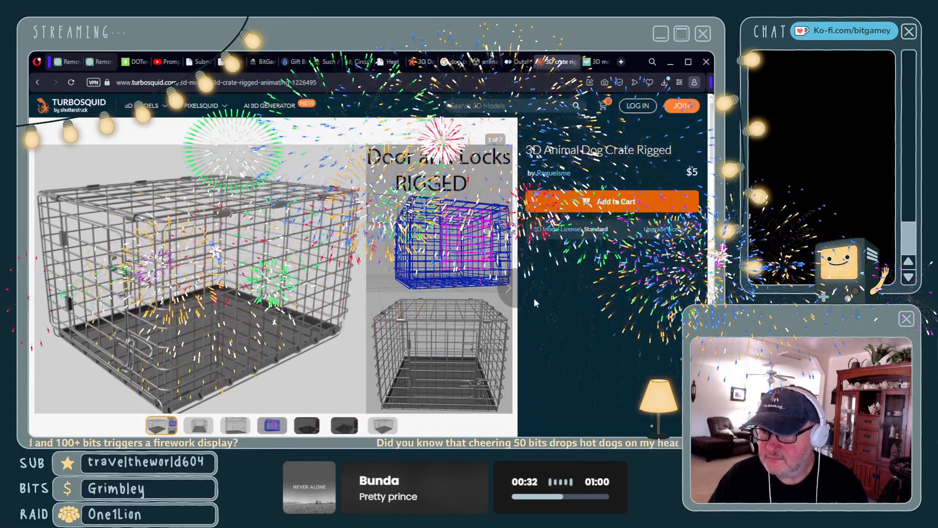
scroll(533, 299, "down", 4)
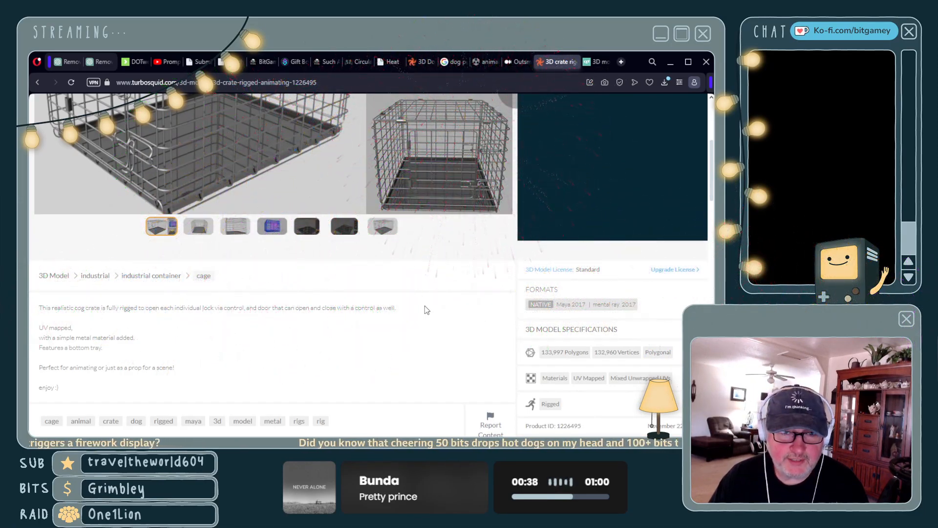
scroll(457, 292, "down", 2)
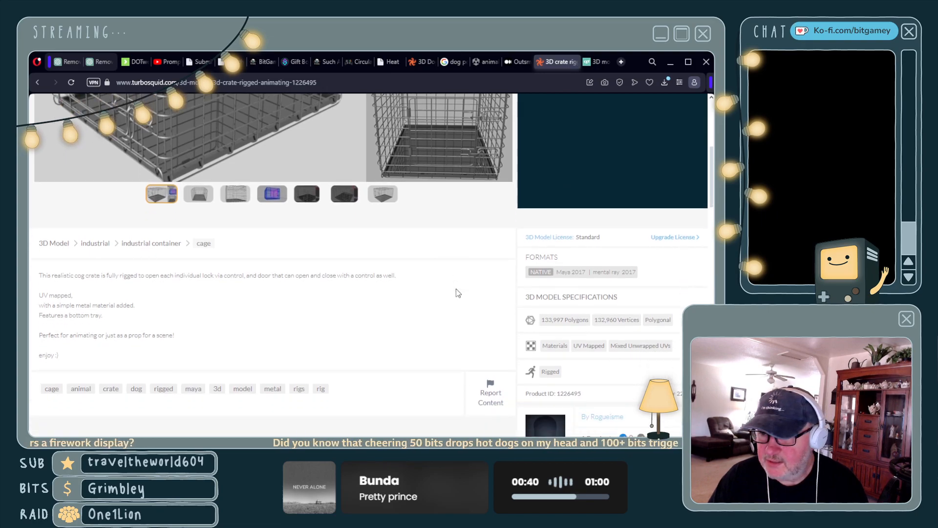
scroll(457, 292, "down", 2)
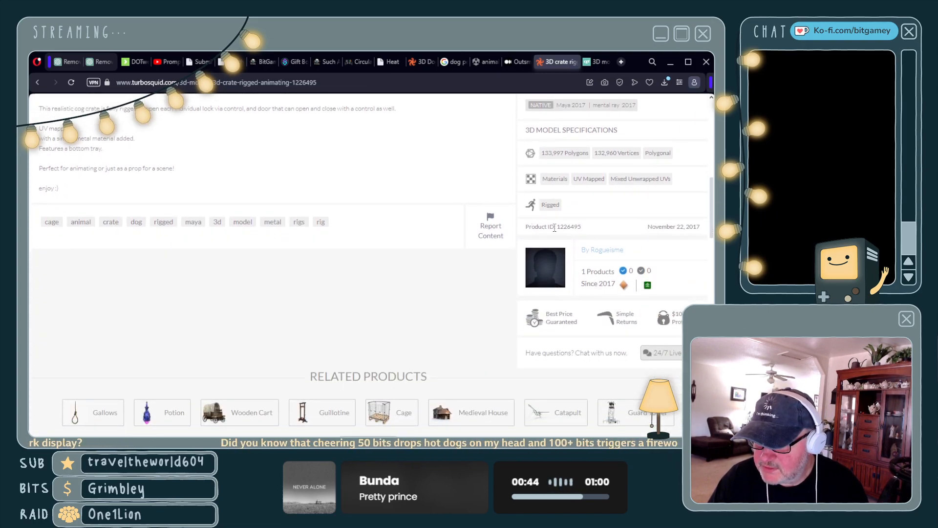
left_click_drag(647, 227, 698, 227)
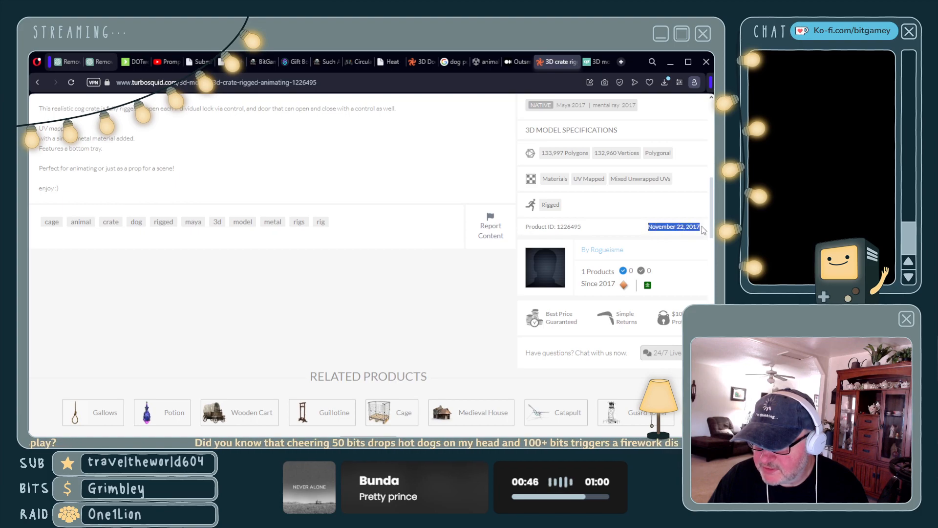
- Return to the CGTrader dog crate listing and check its publish date in the 3D model details
left_click(598, 62)
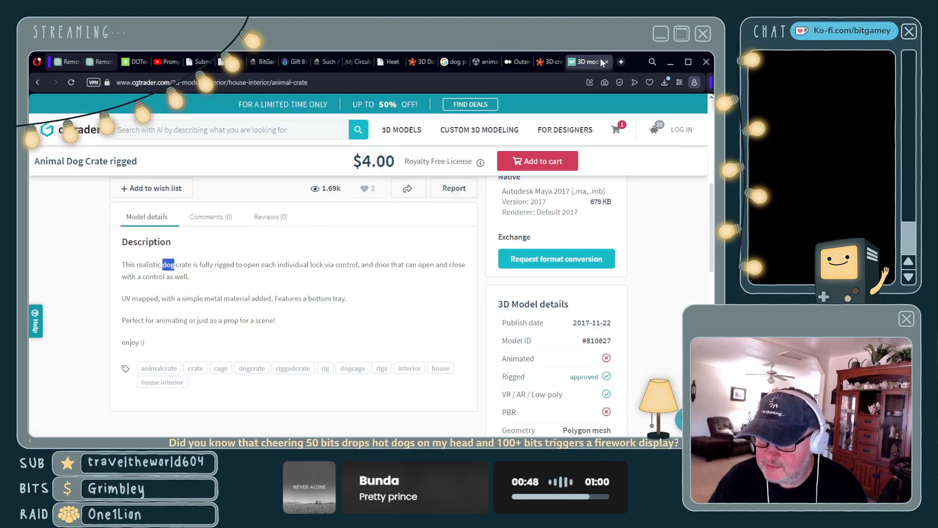
scroll(658, 272, "down", 1)
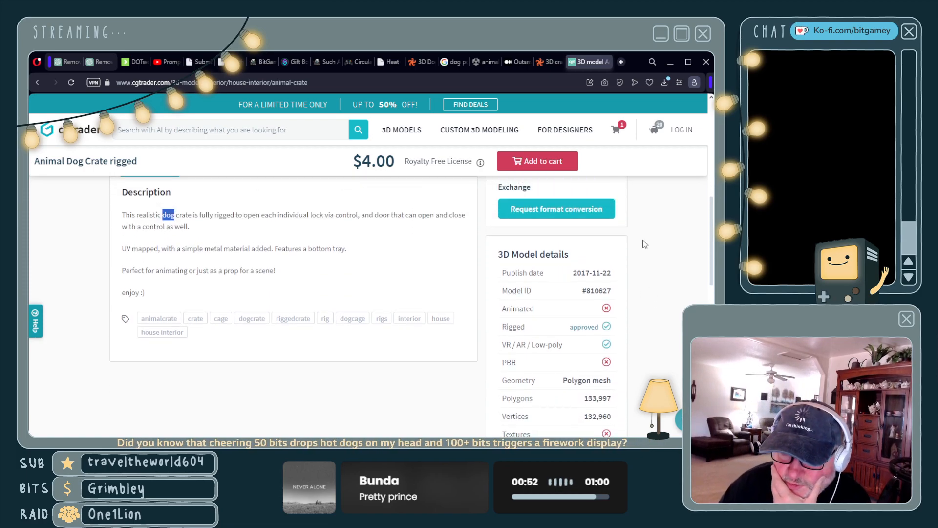
left_click_drag(573, 272, 613, 272)
left_click(639, 266)
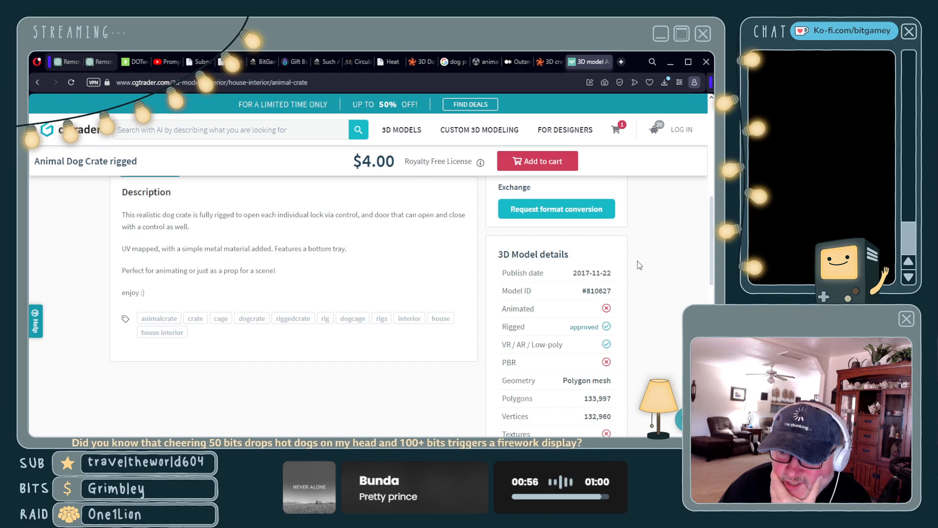
left_click_drag(577, 272, 610, 271)
left_click(575, 271)
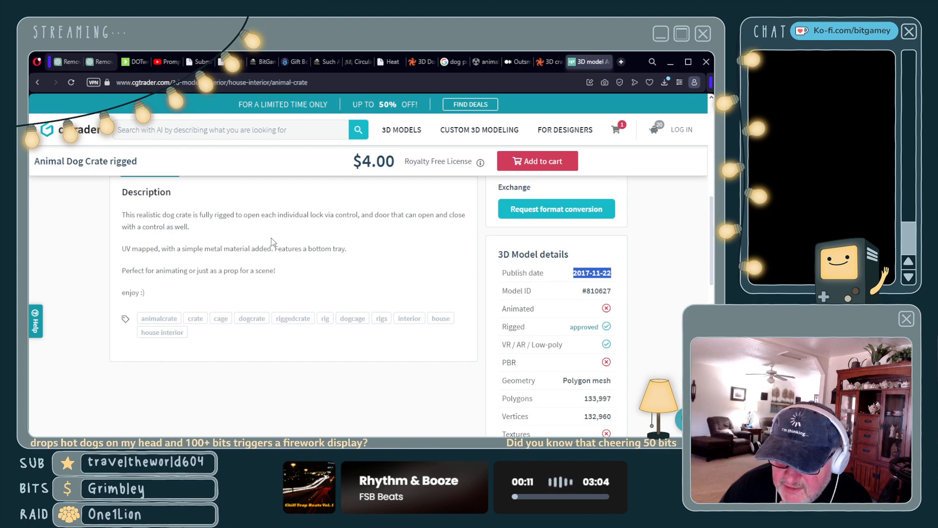
- Compare the wording of the TurboSquid dog crate's description with the one on the CGTrader listing
left_click(550, 61)
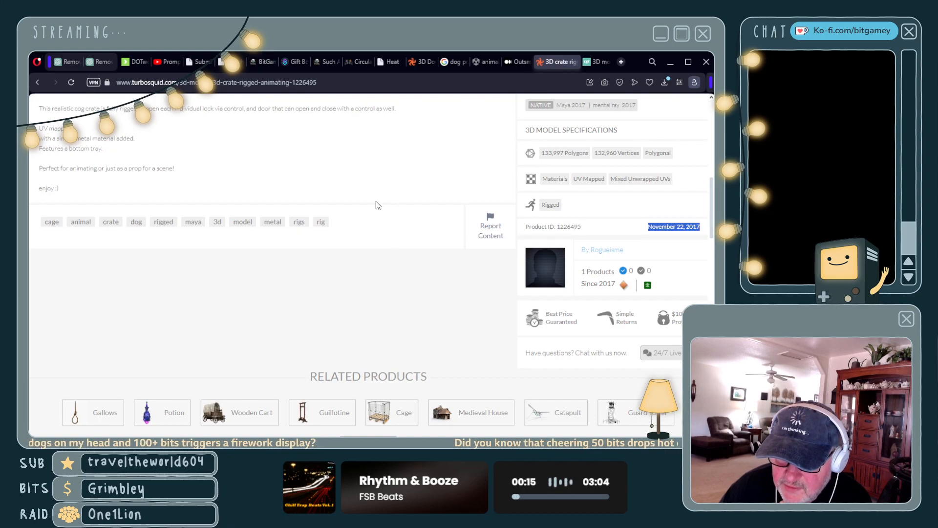
scroll(376, 205, "up", 1)
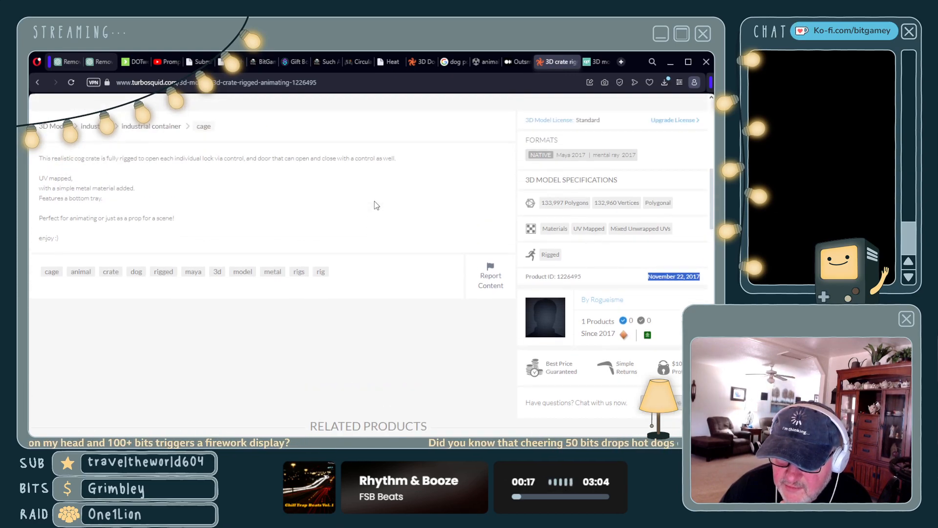
double_click(79, 158)
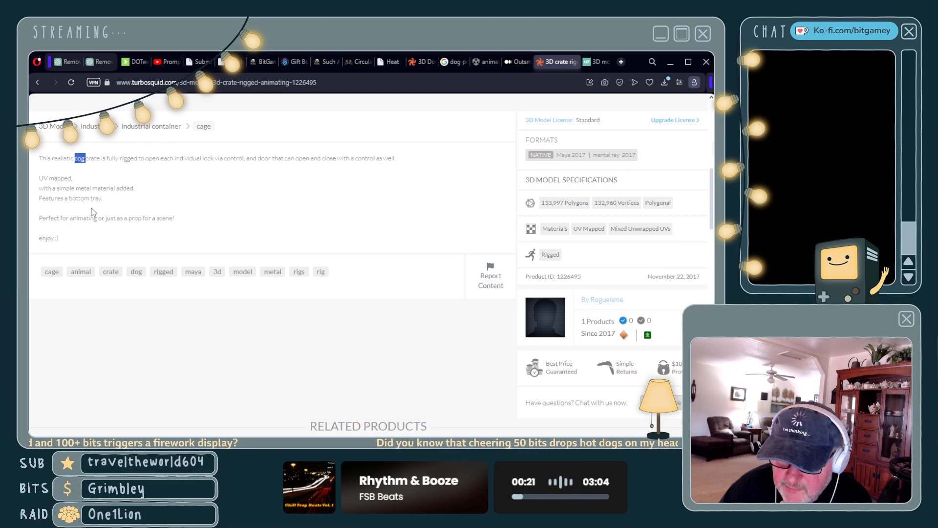
left_click(368, 207)
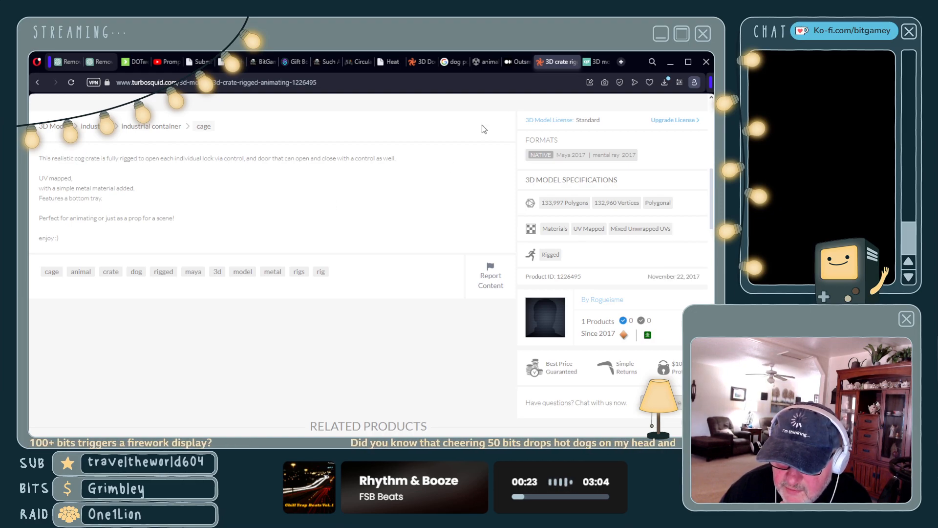
left_click(603, 66)
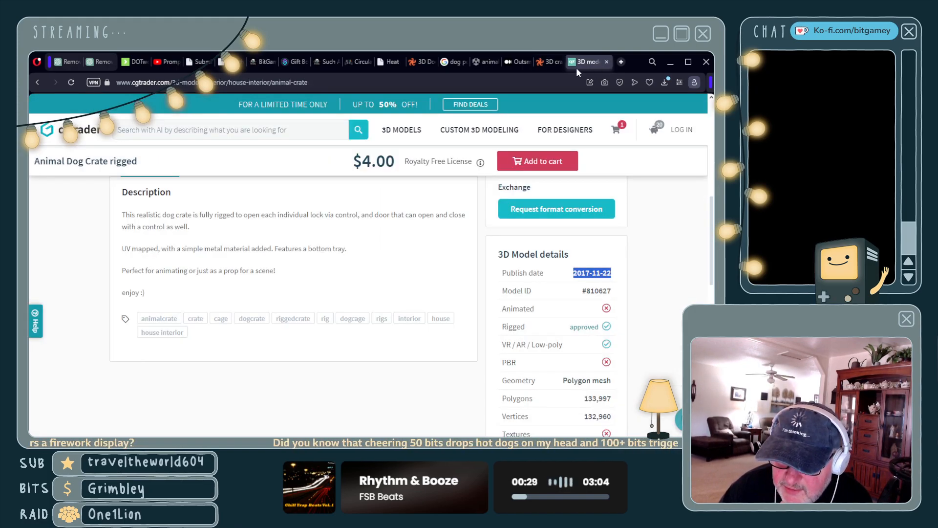
- Go back to the TurboSquid dog crate listing and look through its related products for other cages
left_click(545, 64)
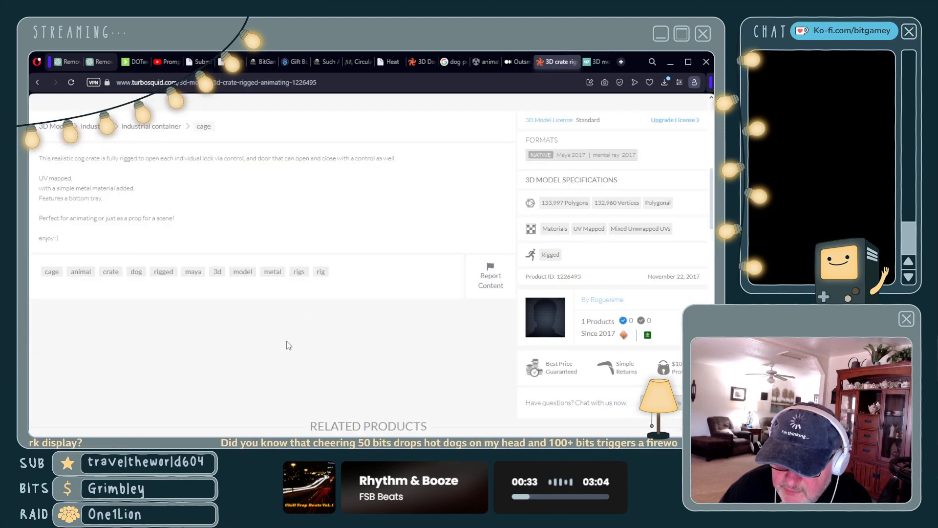
scroll(288, 345, "down", 3)
scroll(233, 360, "up", 4)
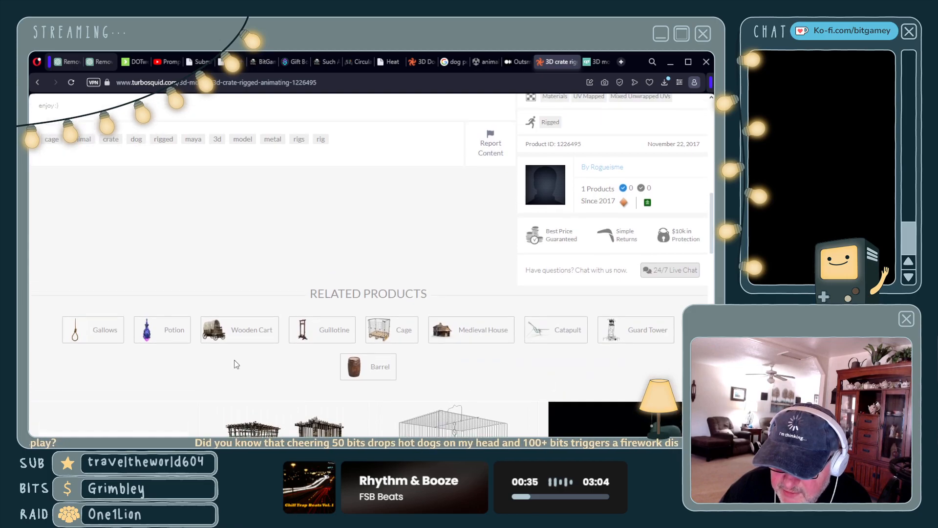
scroll(233, 360, "down", 5)
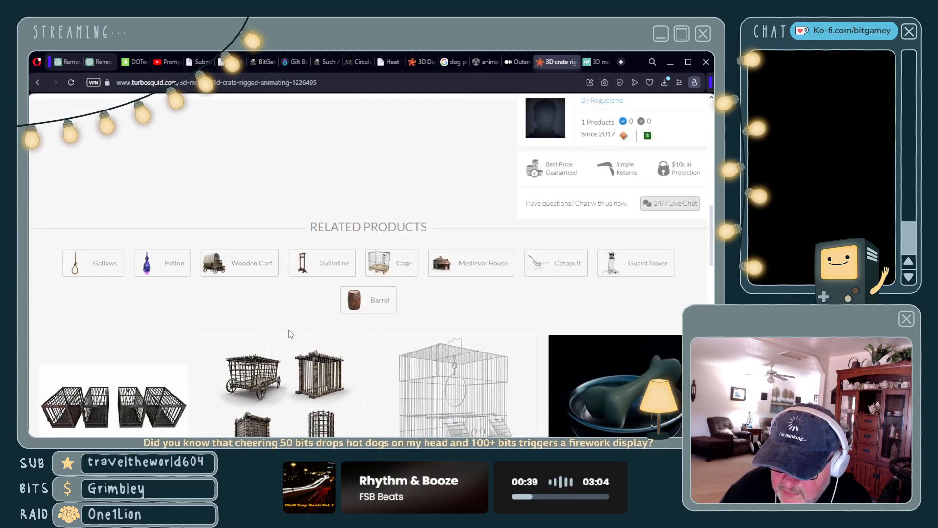
scroll(288, 334, "down", 4)
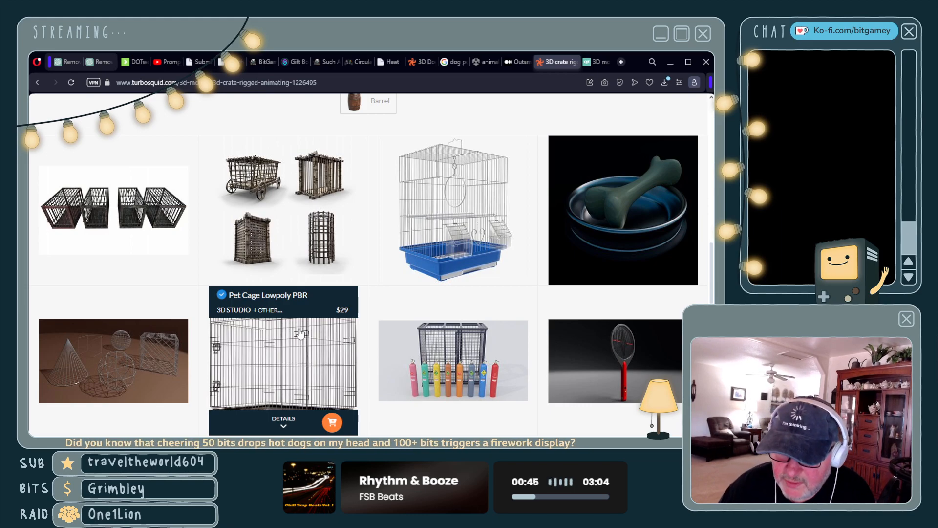
- Recheck the TurboSquid crate's previews and specifications, and open the seller's list of models from the listing
scroll(377, 215, "up", 10)
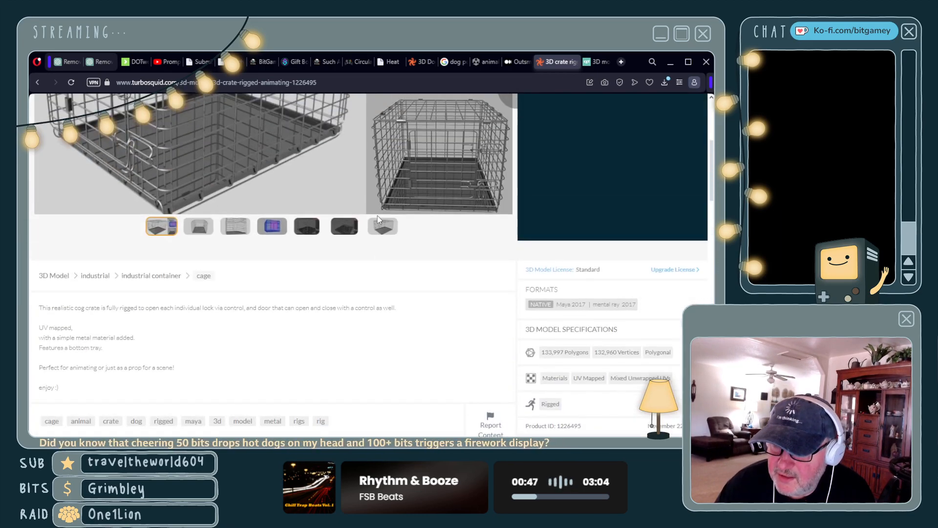
scroll(377, 215, "up", 3)
scroll(377, 215, "down", 3)
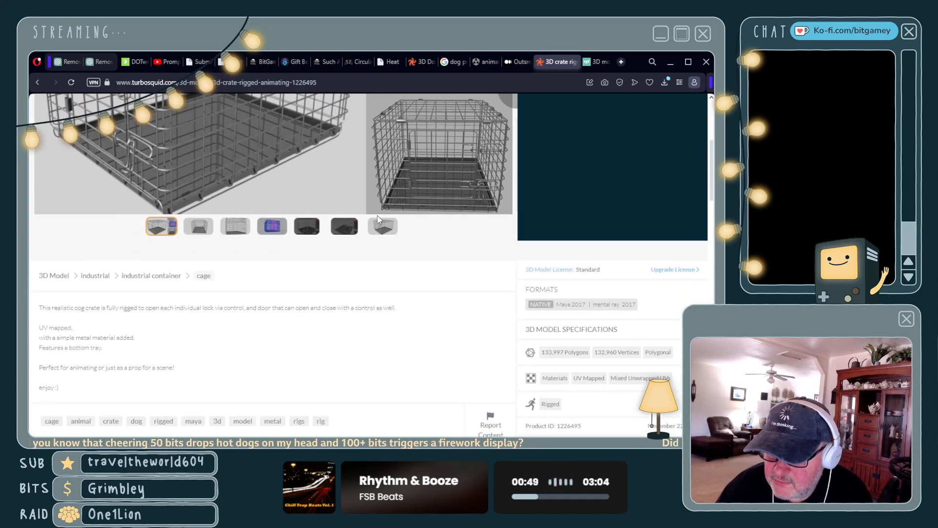
scroll(377, 216, "down", 1)
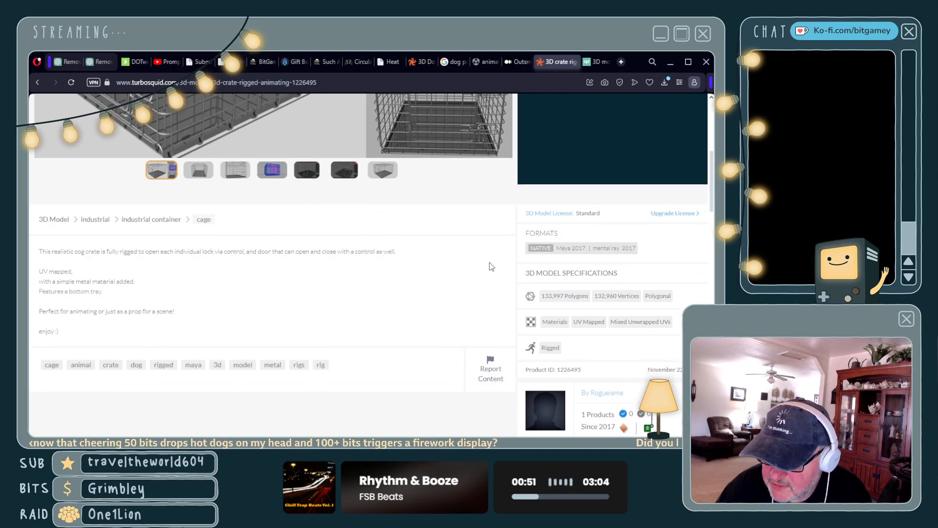
scroll(484, 264, "down", 2)
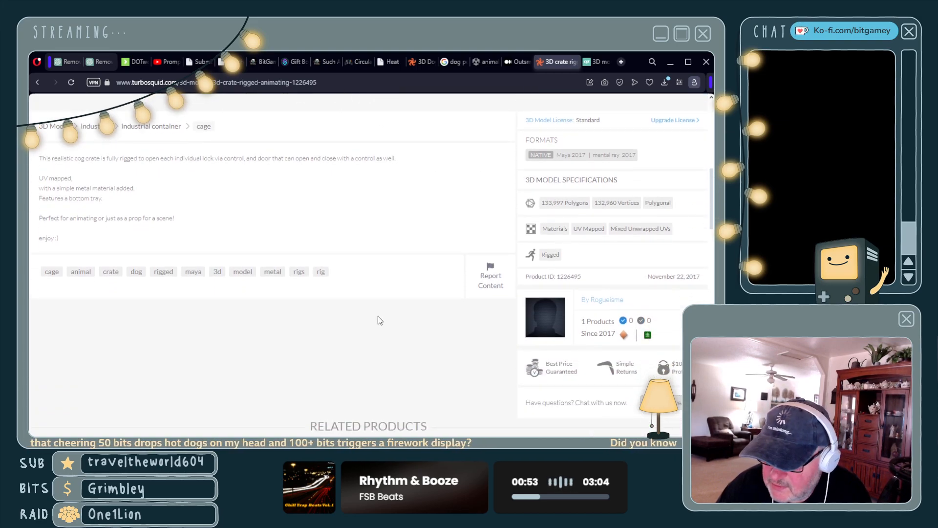
scroll(379, 318, "down", 1)
left_click(606, 250)
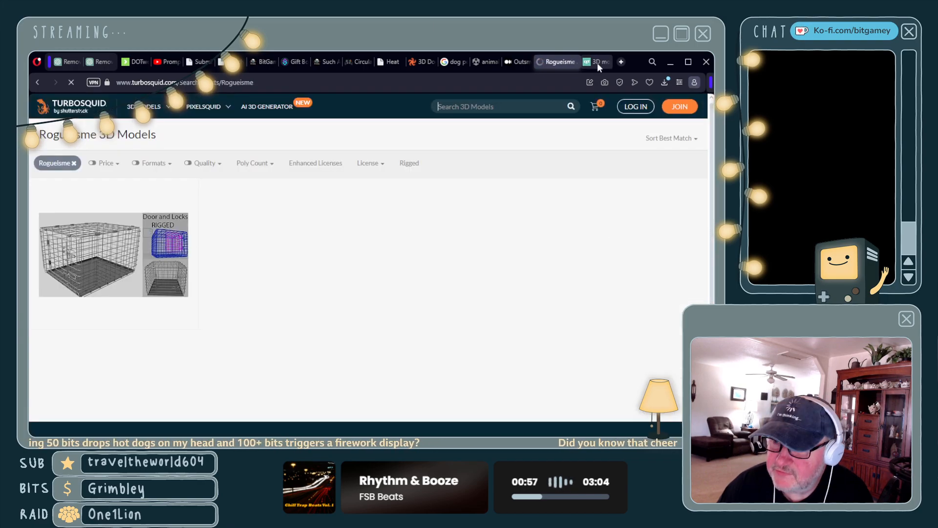
- Look through the TurboSquid seller's list of models and return to the dog crate listing
scroll(398, 336, "down", 1)
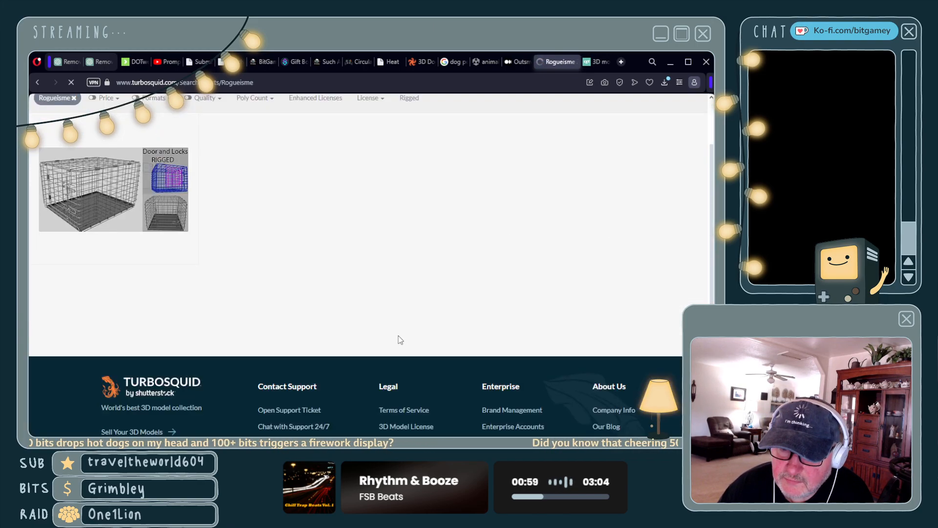
mouse_move(54, 203)
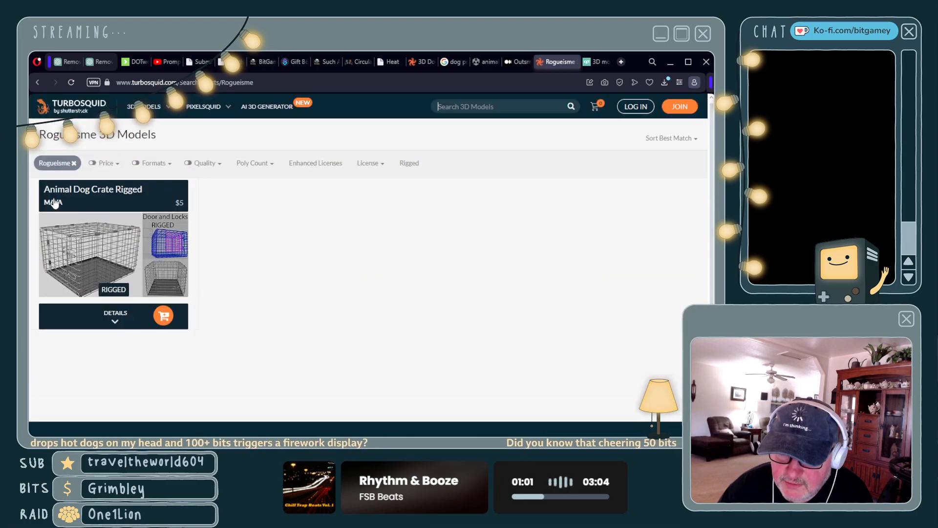
left_click(39, 82)
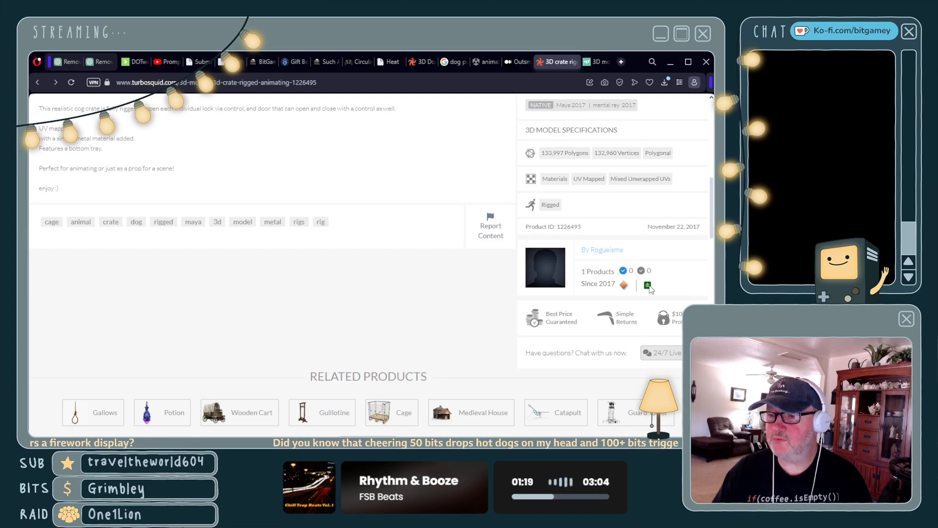
- Open the seller's profile from the CGTrader dog crate listing and check their models, reviews, statistics and contact form
left_click(595, 61)
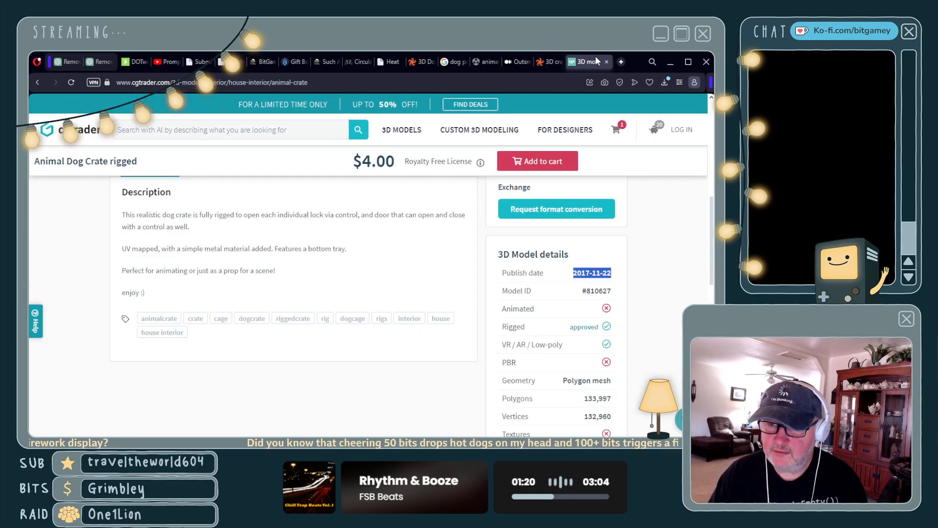
scroll(269, 285, "up", 5)
scroll(269, 285, "up", 2)
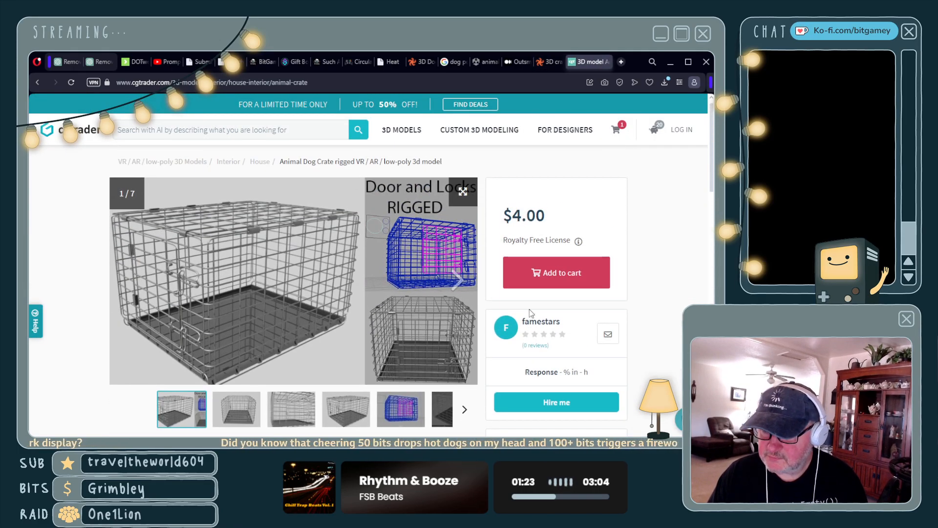
left_click(544, 322)
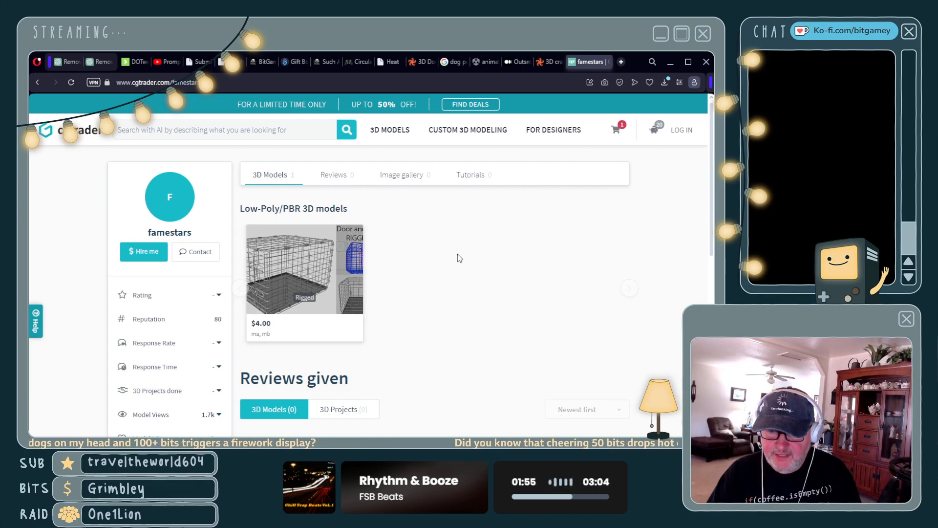
scroll(457, 255, "down", 1)
scroll(459, 258, "down", 2)
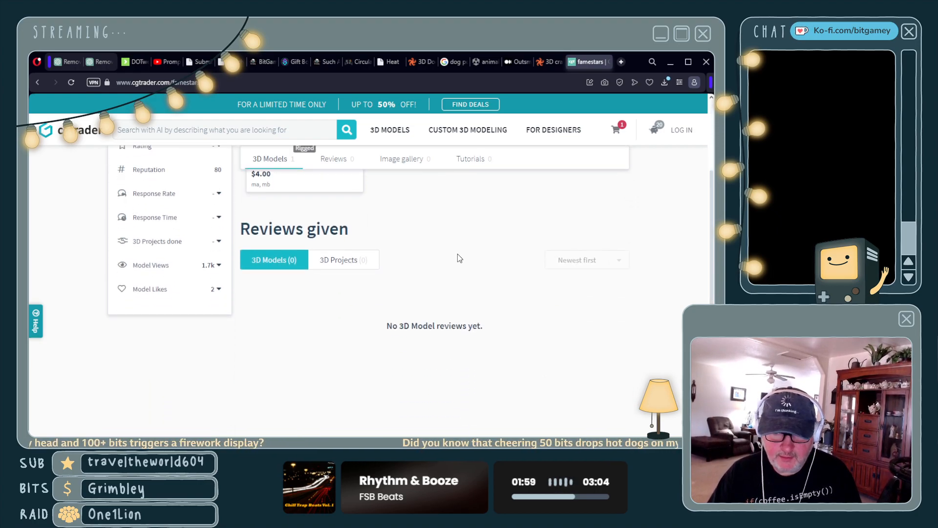
scroll(459, 258, "up", 2)
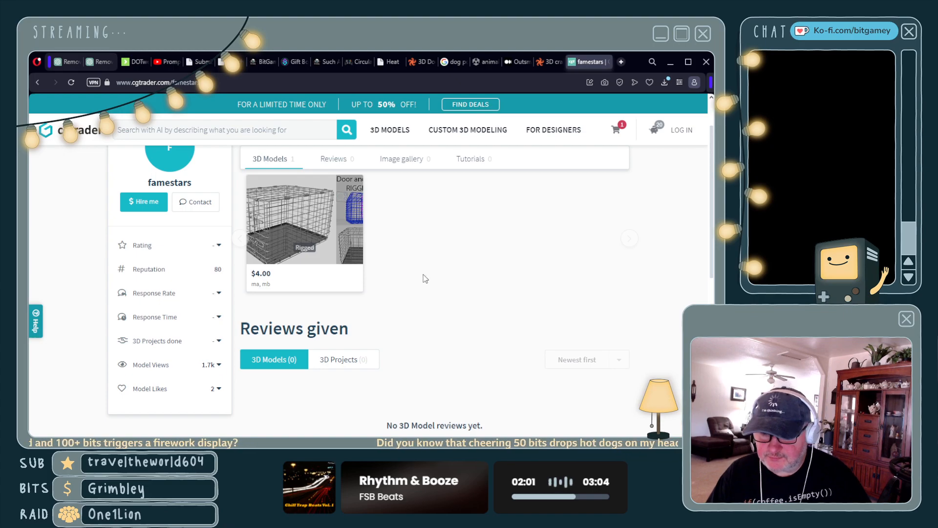
scroll(387, 286, "up", 1)
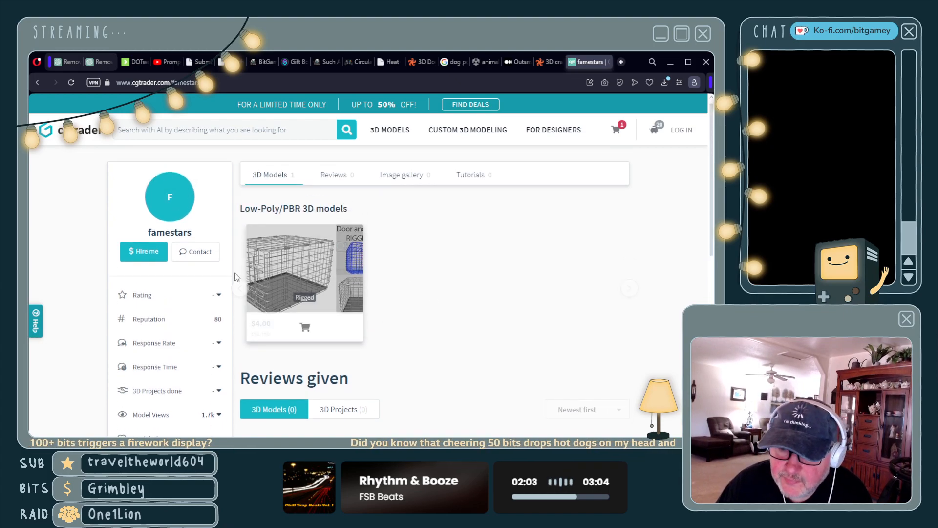
left_click(187, 250)
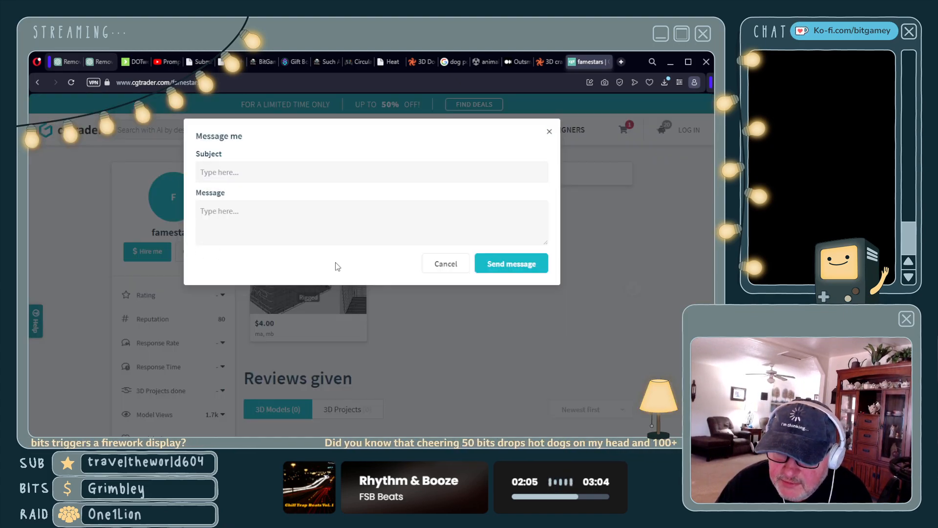
left_click(445, 267)
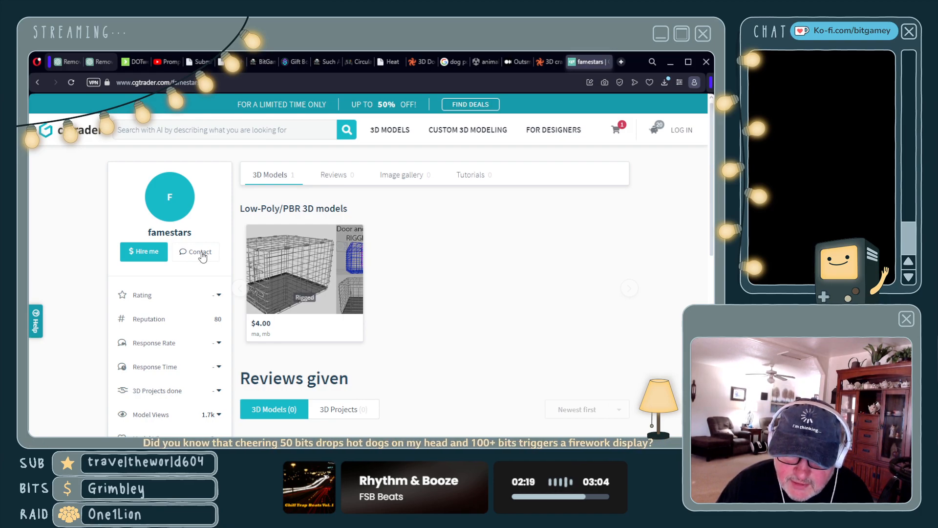
- Return to the TurboSquid dog crate listing and recheck its main preview and price
left_click(548, 61)
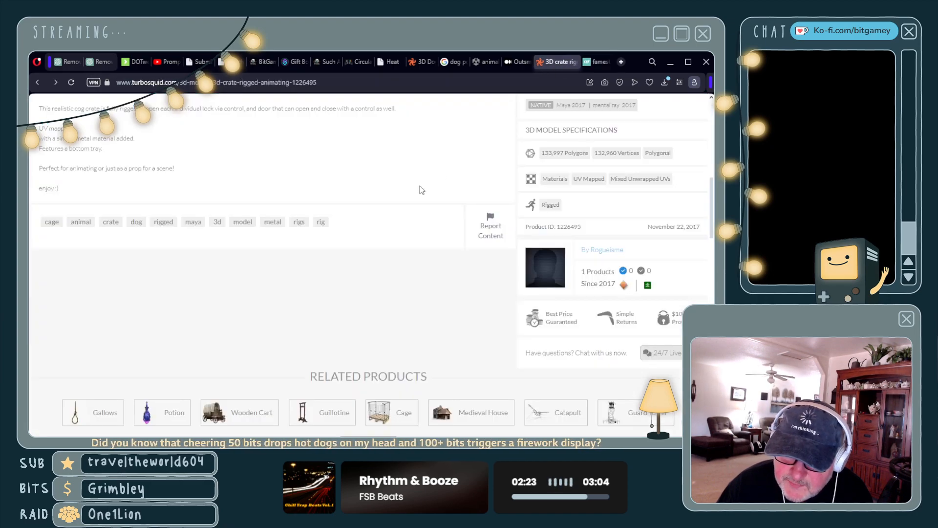
scroll(420, 190, "up", 4)
scroll(420, 190, "up", 4)
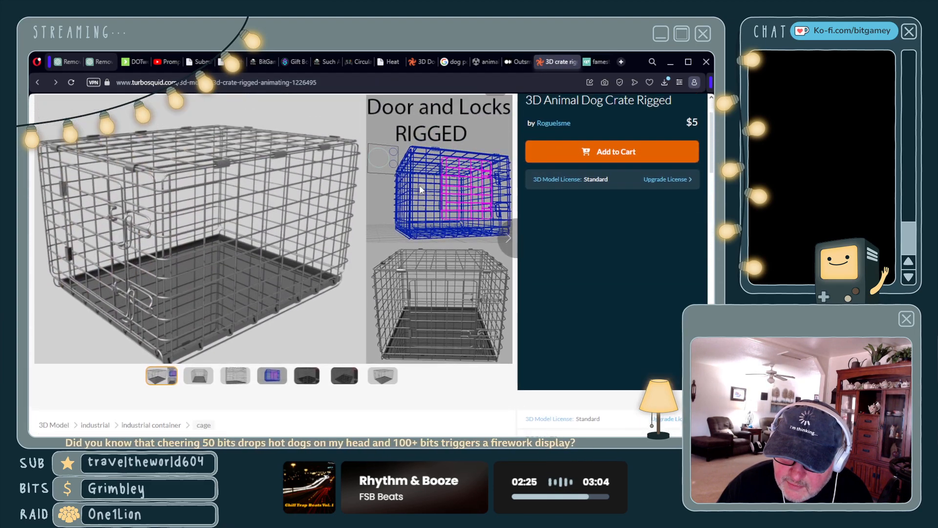
scroll(420, 189, "up", 1)
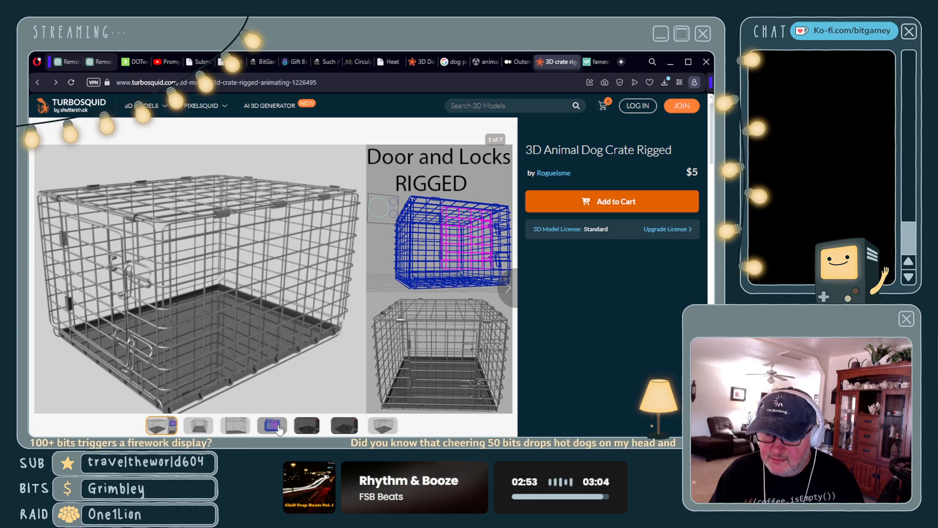
- Reopen the dog crate listing from the CGTrader seller's profile and view its preview images through to the last one
left_click(595, 61)
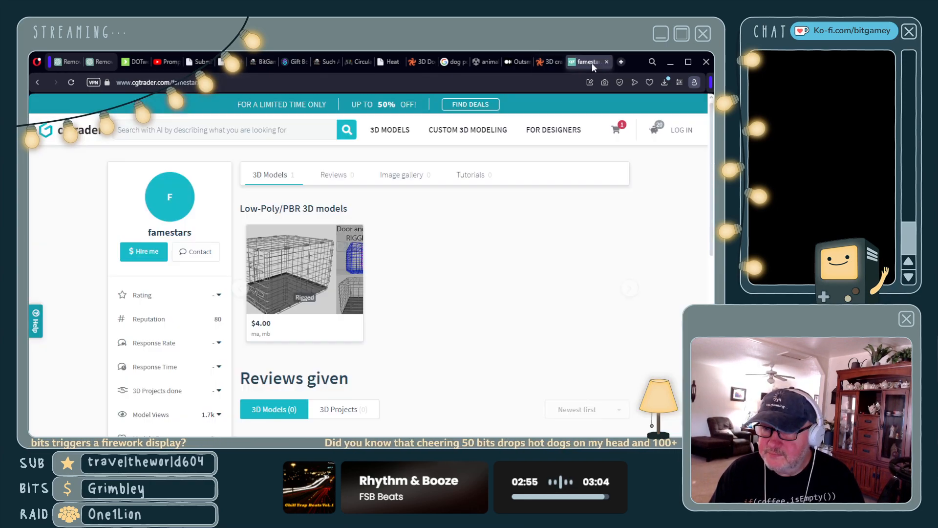
left_click(324, 274)
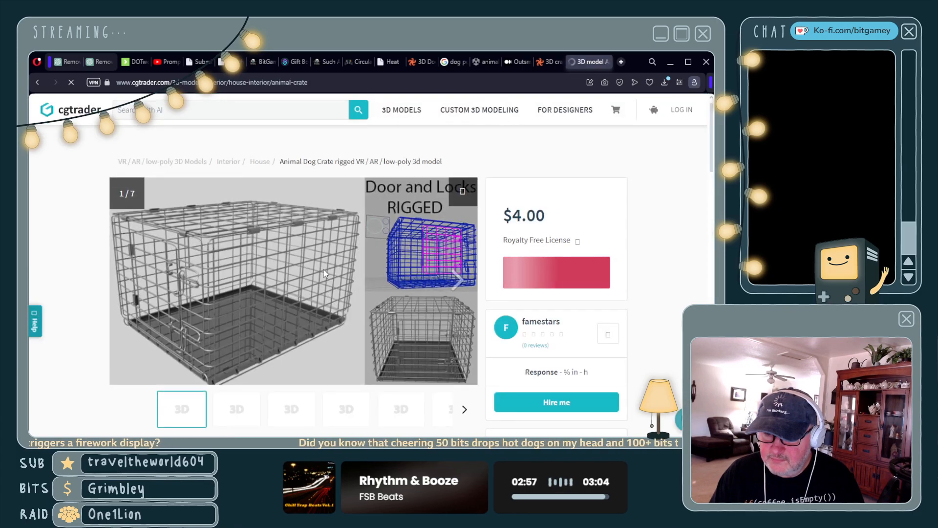
scroll(548, 293, "down", 2)
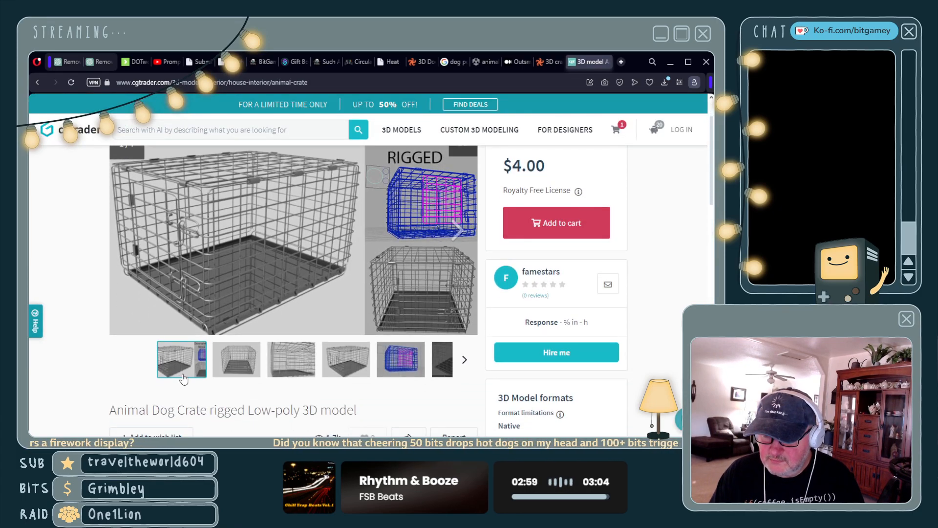
left_click(248, 362)
left_click(306, 362)
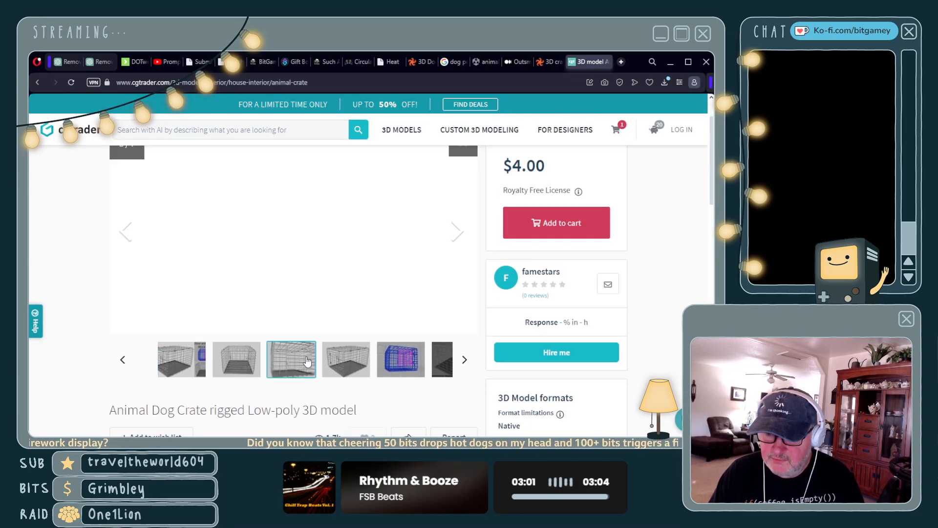
left_click(344, 362)
left_click(461, 226)
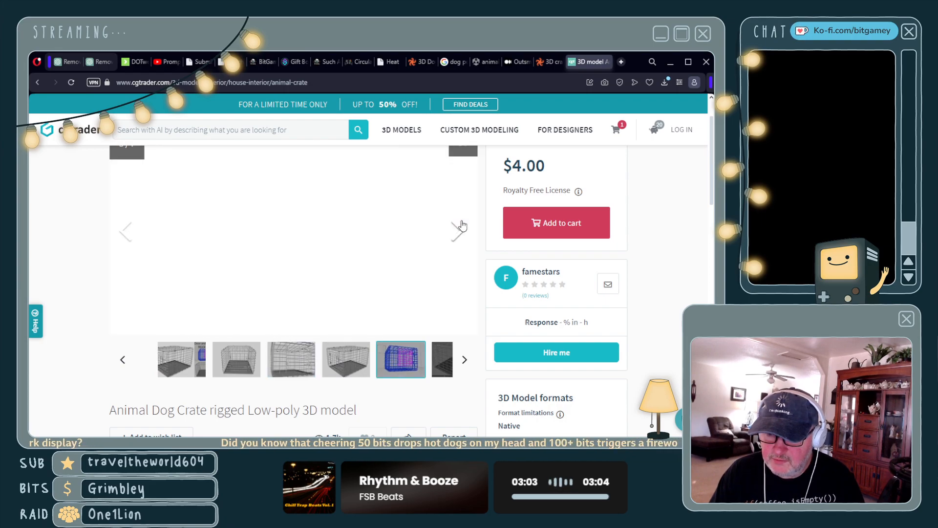
left_click(462, 226)
left_click(462, 225)
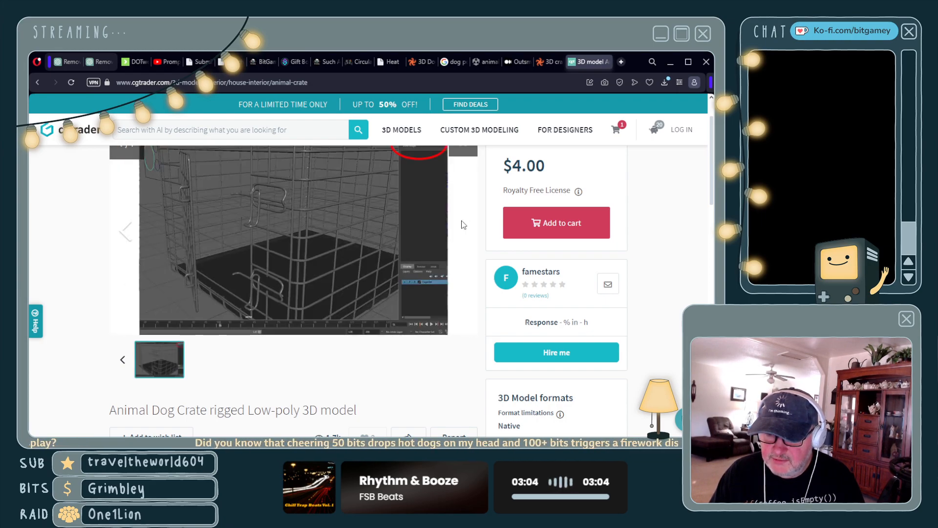
- Step back through the CGTrader crate's preview images to the first one
left_click(122, 360)
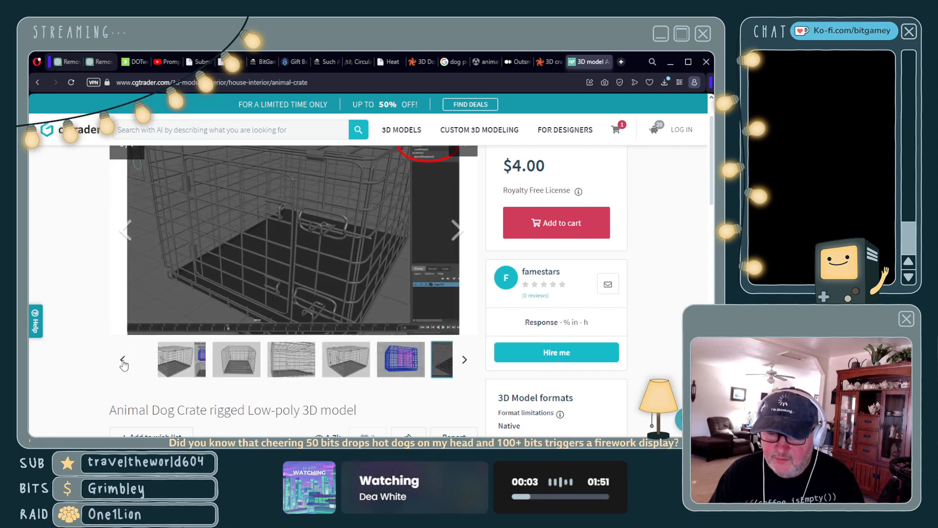
left_click(123, 361)
left_click(122, 360)
left_click(123, 360)
left_click(123, 361)
left_click(123, 361)
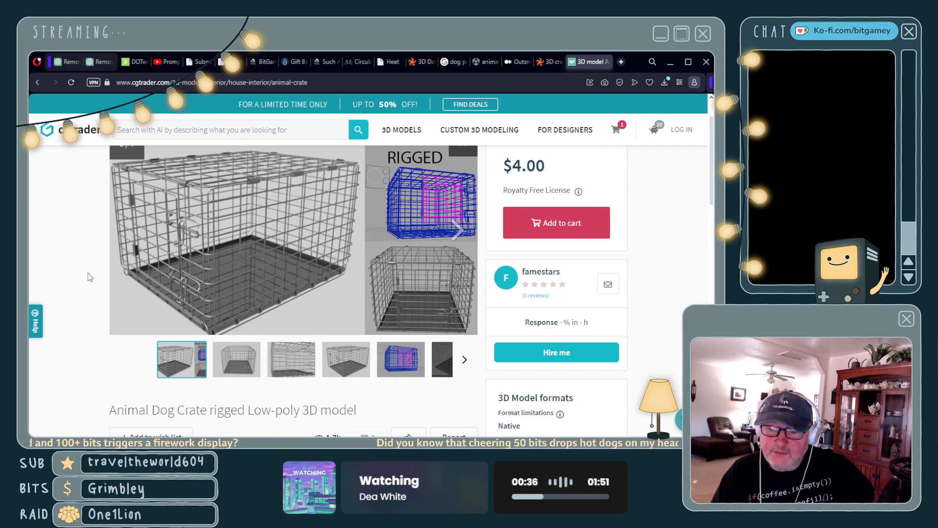
- Review the file formats, description and 3D model details on the CGTrader dog crate listing
scroll(528, 300, "down", 1)
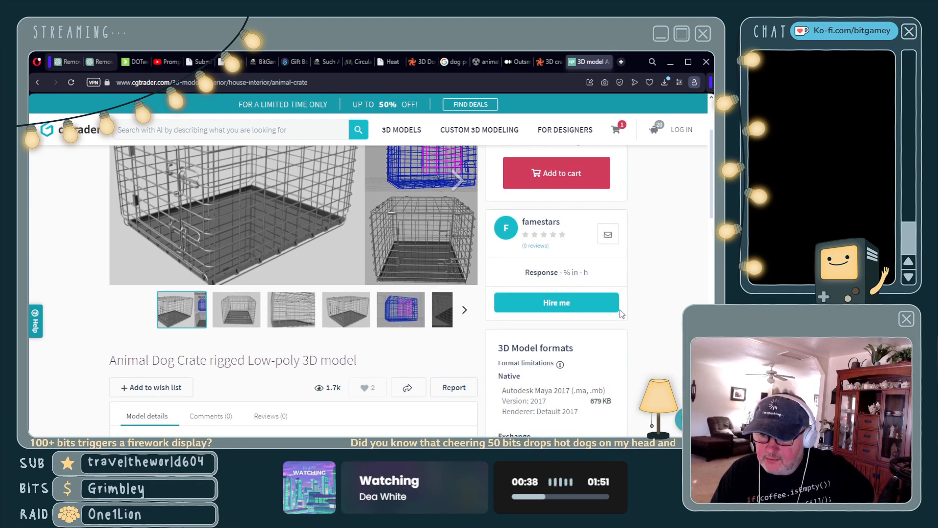
scroll(621, 313, "down", 2)
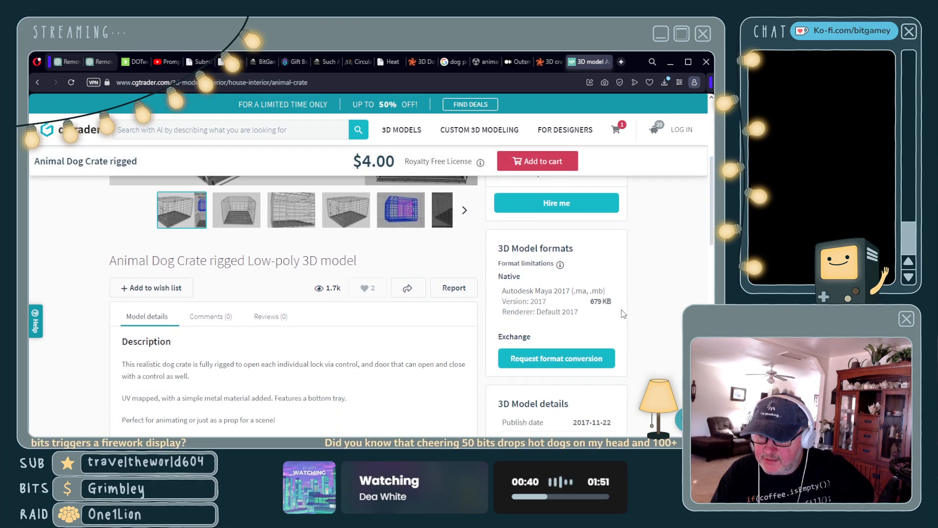
scroll(653, 299, "down", 2)
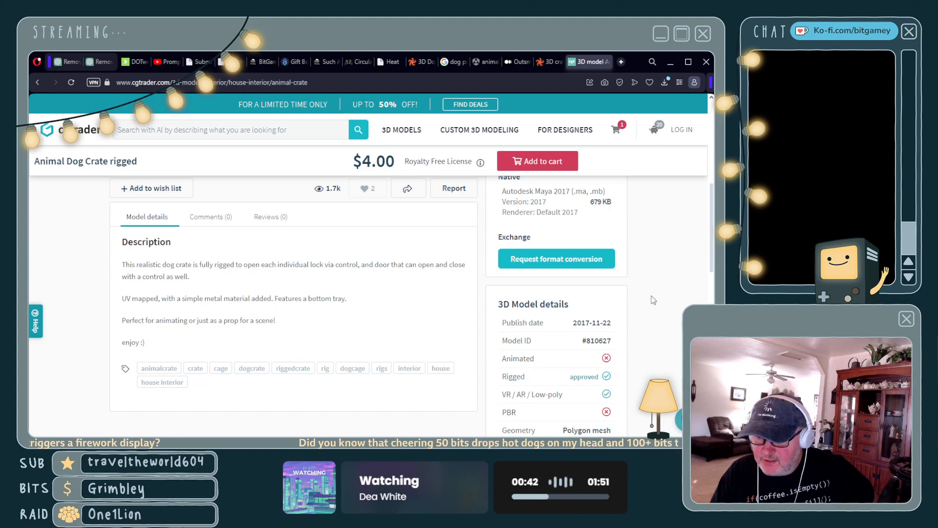
scroll(648, 280, "down", 1)
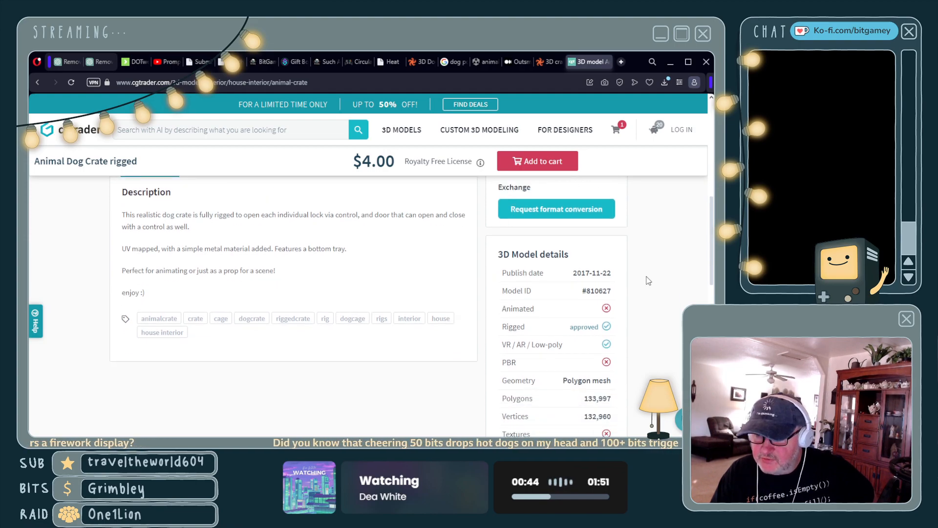
scroll(648, 281, "up", 5)
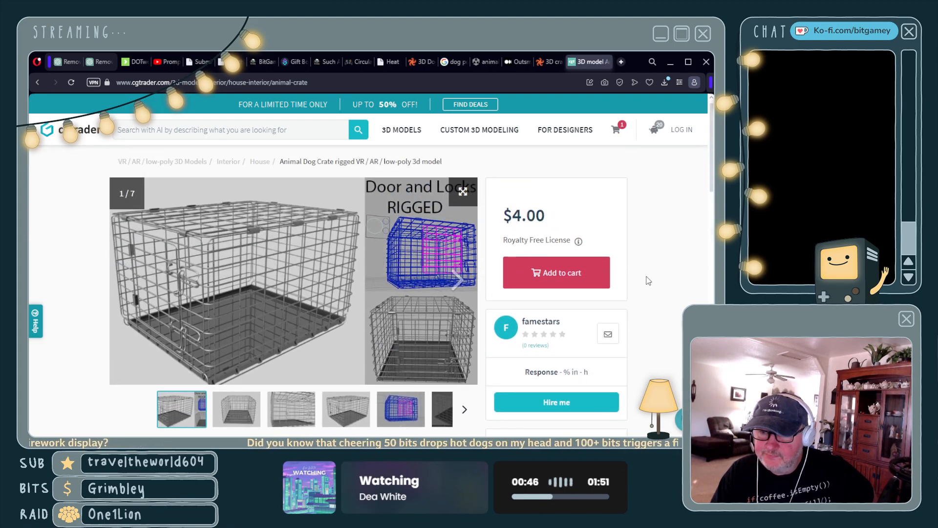
- Add the Animal Dog Crate to the CGTrader cart and remove the Cute Red Blue Green Ant model from the order
left_click(545, 282)
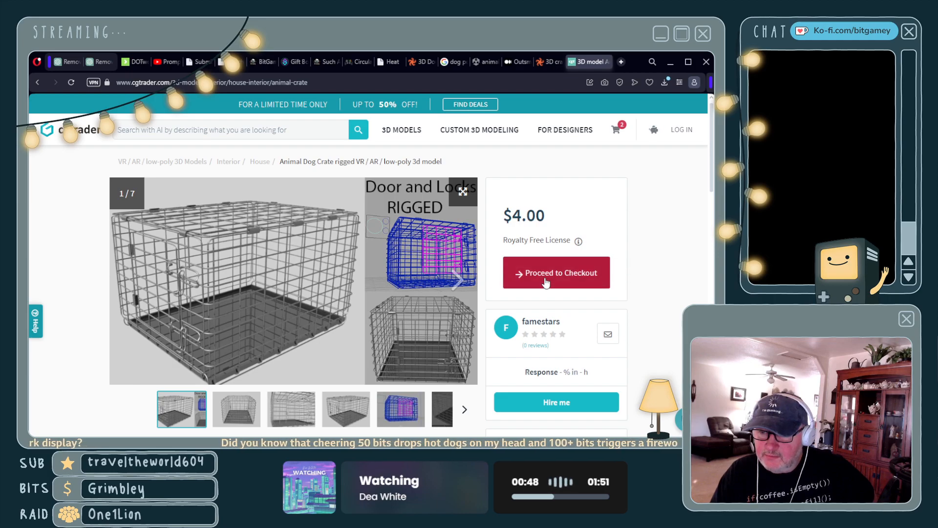
left_click(545, 282)
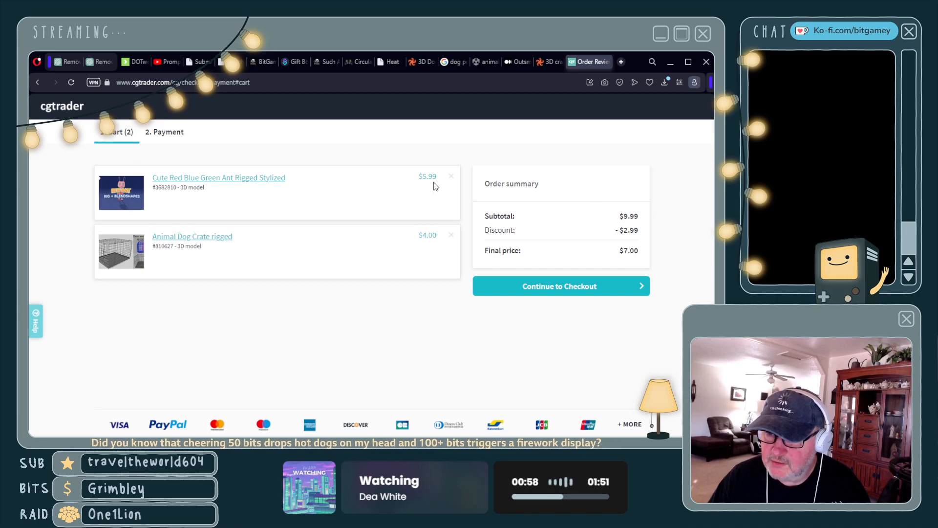
left_click(451, 179)
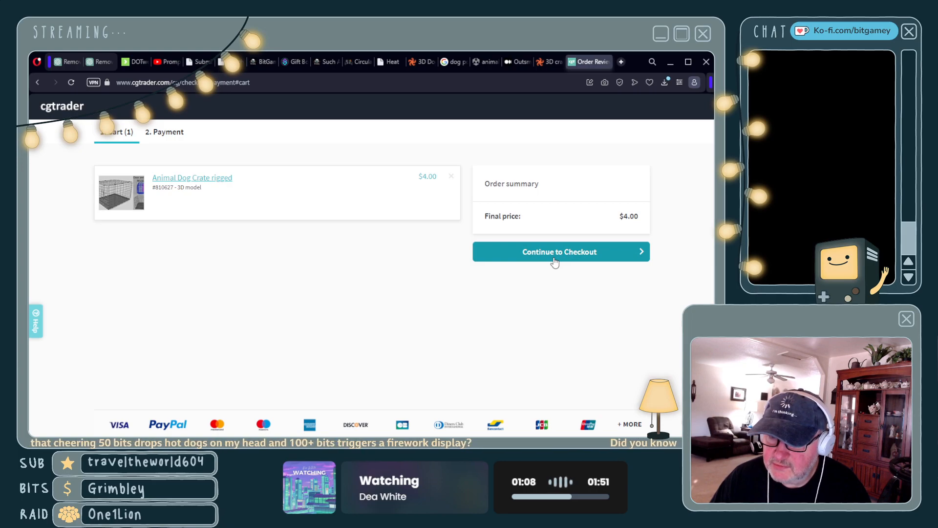
- Select the dog crate's title in the order review and close the CGTrader checkout page
left_click(261, 87)
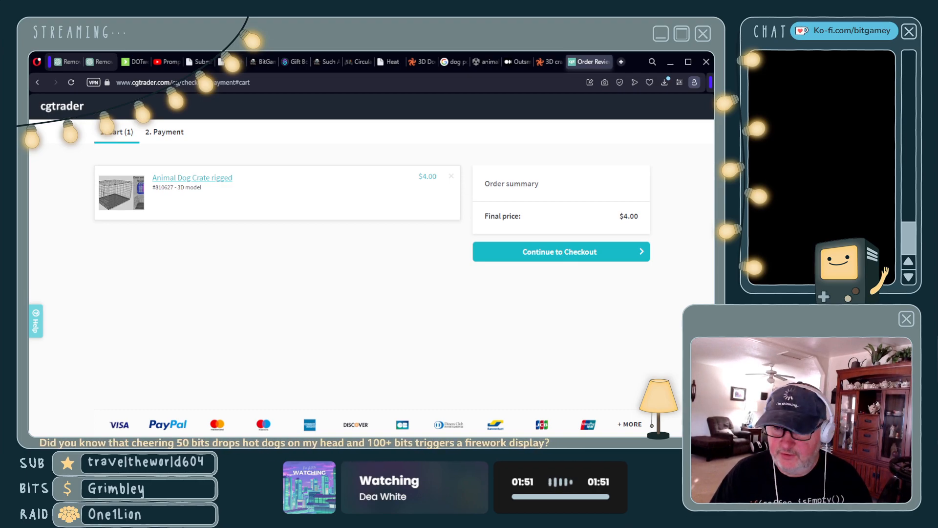
left_click_drag(233, 177, 157, 182)
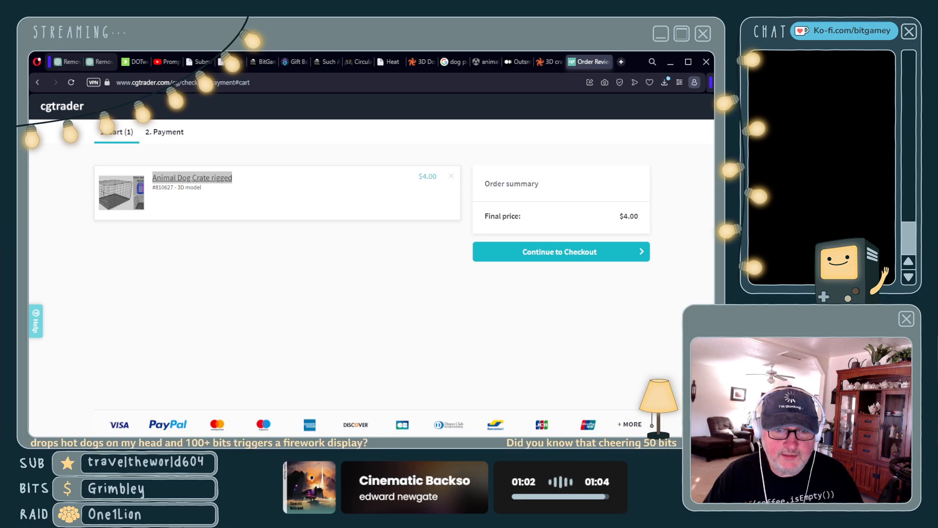
left_click(606, 63)
left_click(609, 63)
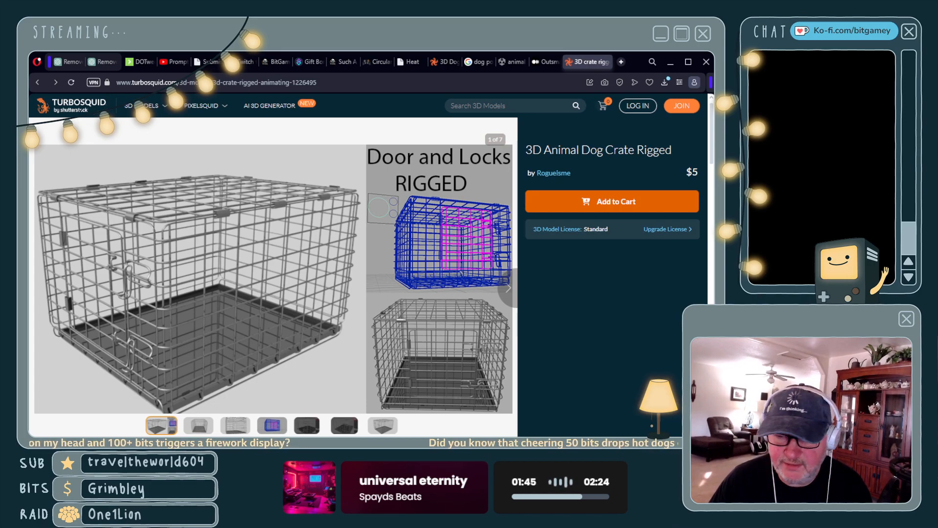
- Switch to the DogPound scene in Unity and make the Console area slightly taller
key("alt+Tab")
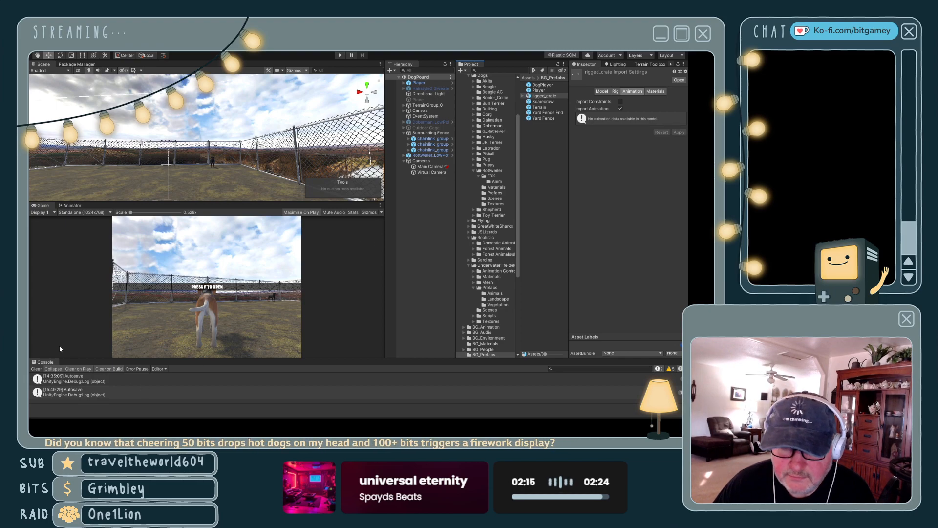
left_click_drag(98, 359, 97, 347)
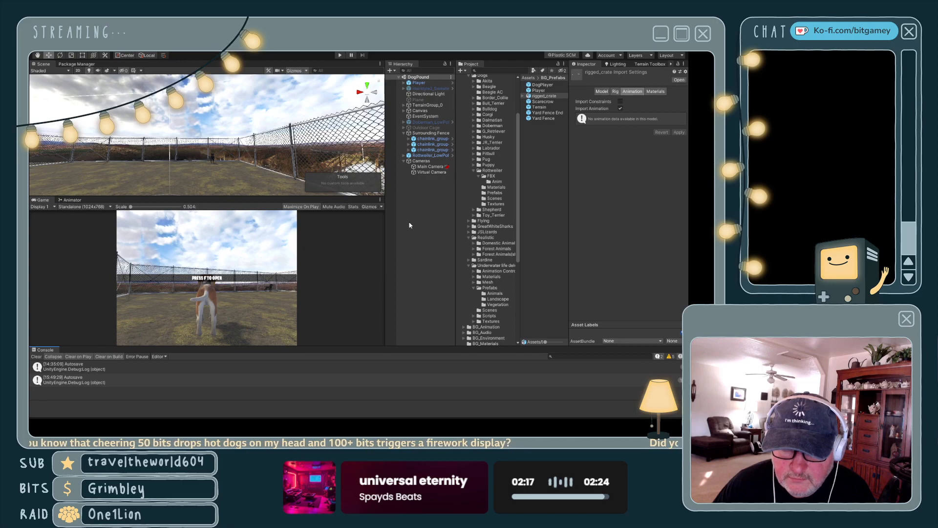
- Place the rigged_crate model from BG_Prefabs in the DogPound scene and frame it in the Scene view
left_click(541, 96)
left_click_drag(541, 97, 400, 193)
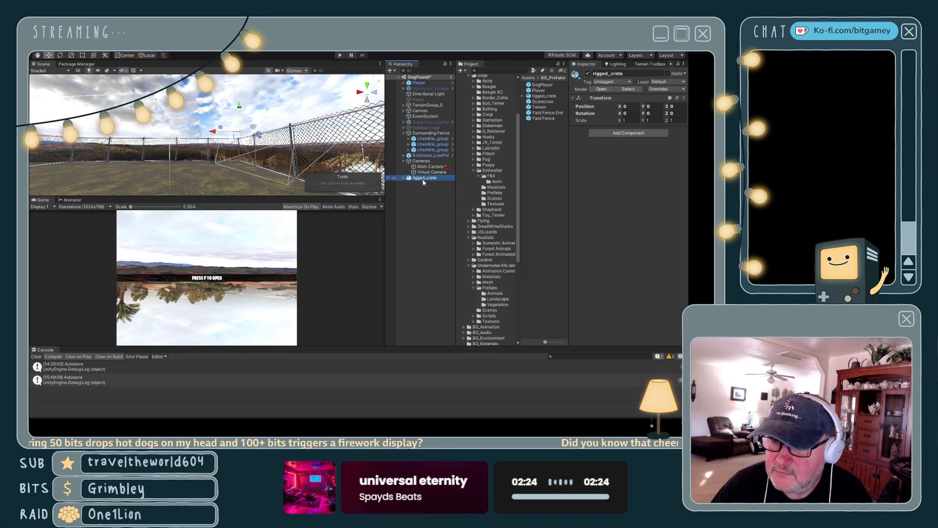
double_click(420, 178)
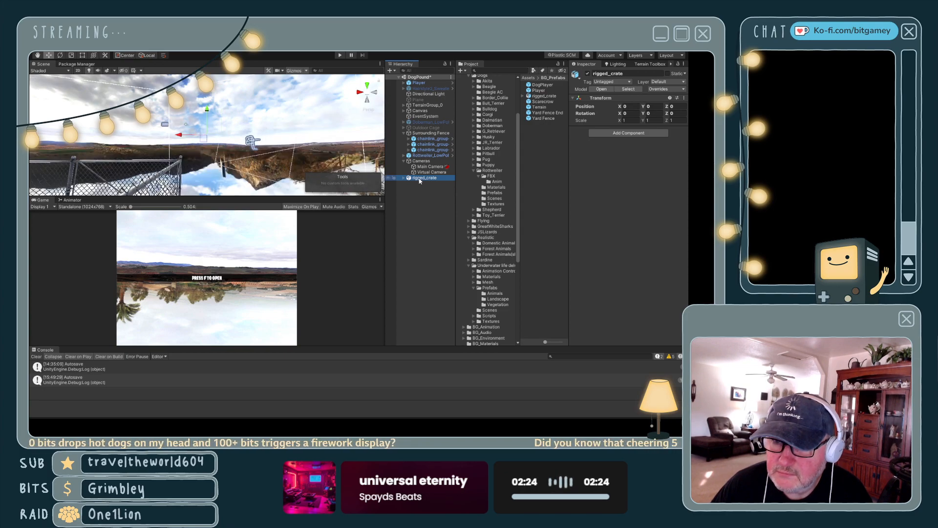
scroll(223, 163, "up", 2)
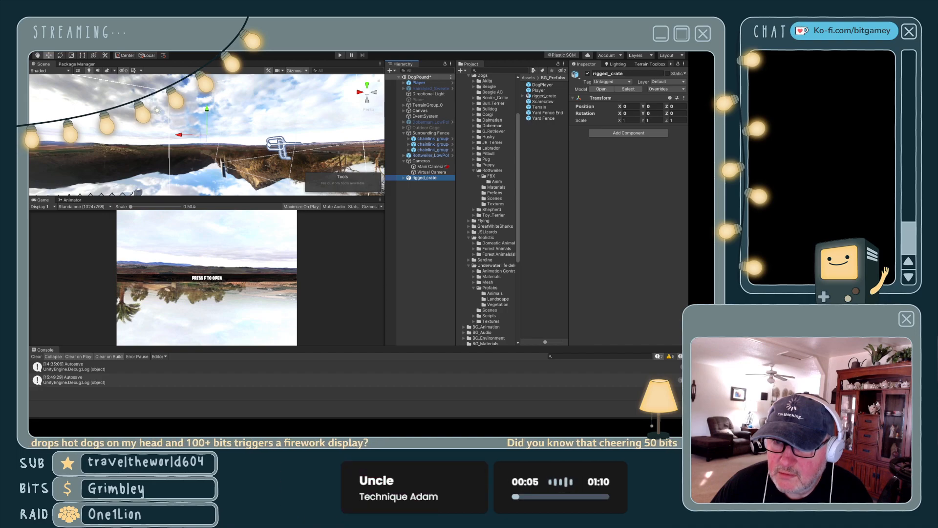
middle_click_drag(268, 145, 178, 147)
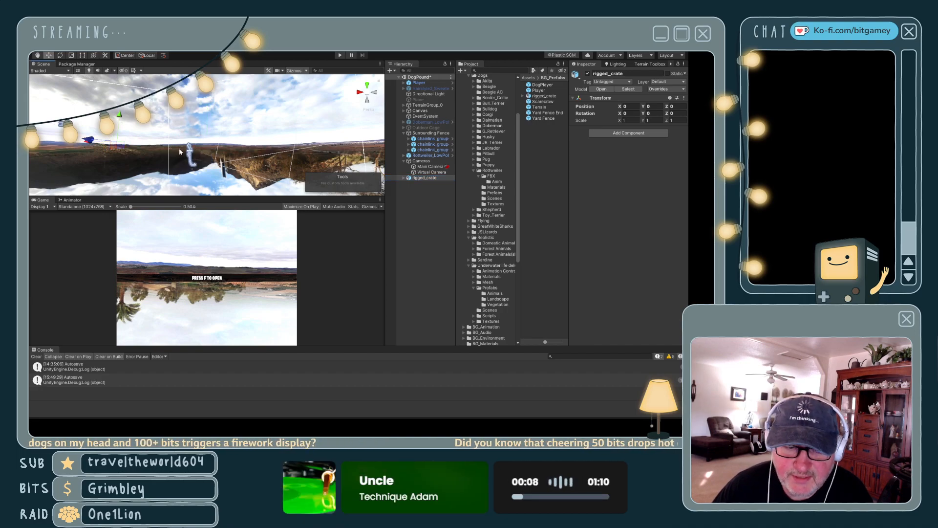
right_click_drag(297, 122, 176, 139)
middle_click_drag(256, 141, 267, 160)
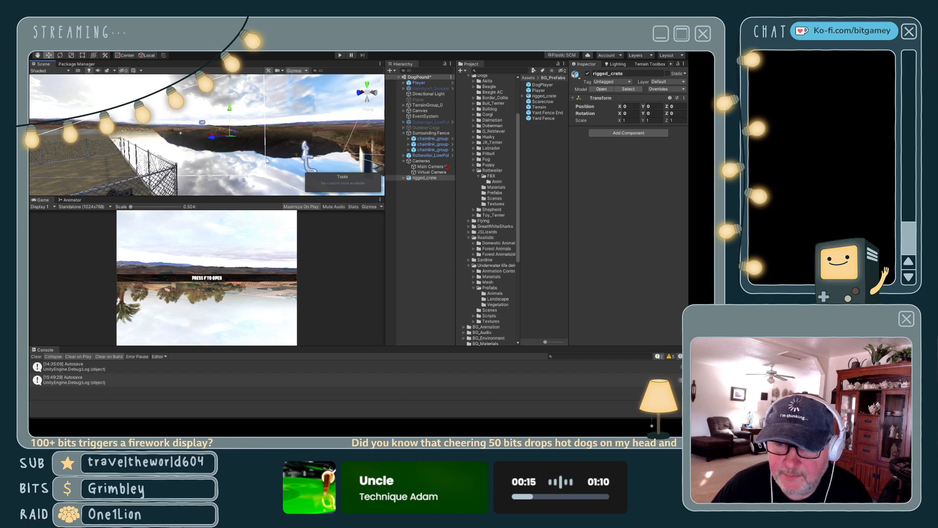
- Expand rigged_crate's child objects and inspect its Door part up close in the Scene view
left_click(404, 178)
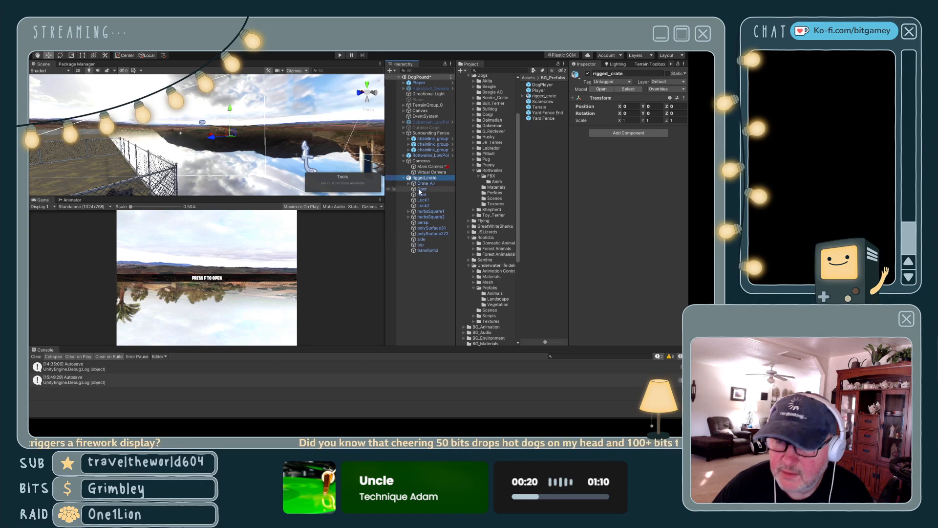
key("Up")
key("Down")
key("Down")
key("Down")
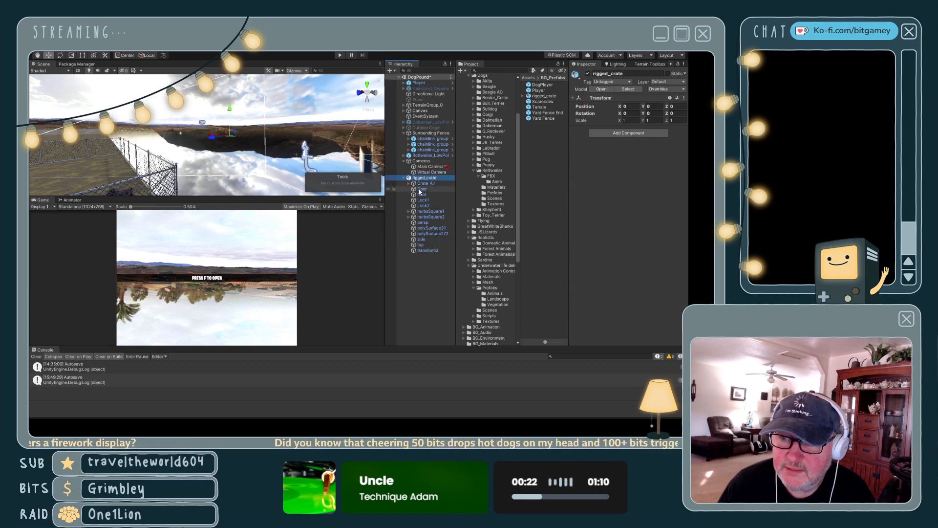
key("Down")
key("Up")
key("f")
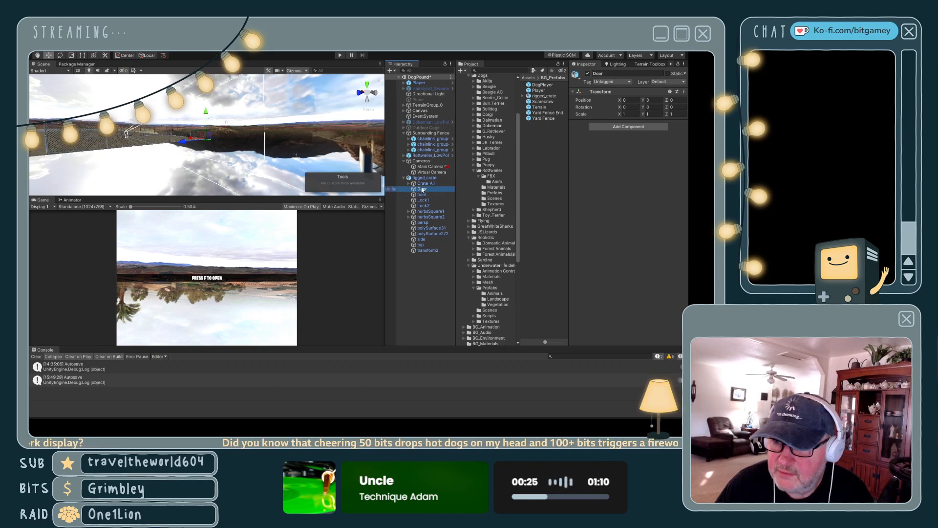
scroll(221, 151, "up", 10)
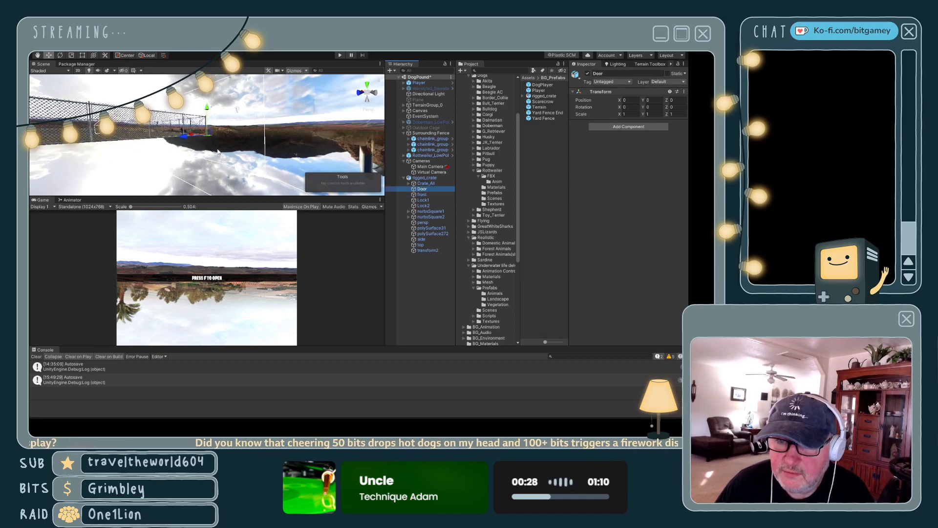
scroll(223, 149, "up", 5)
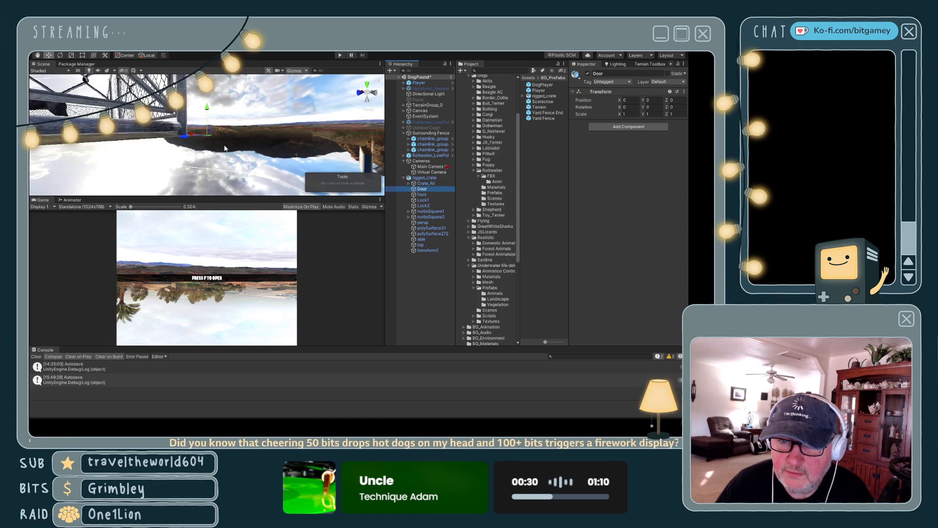
middle_click_drag(225, 148, 178, 176)
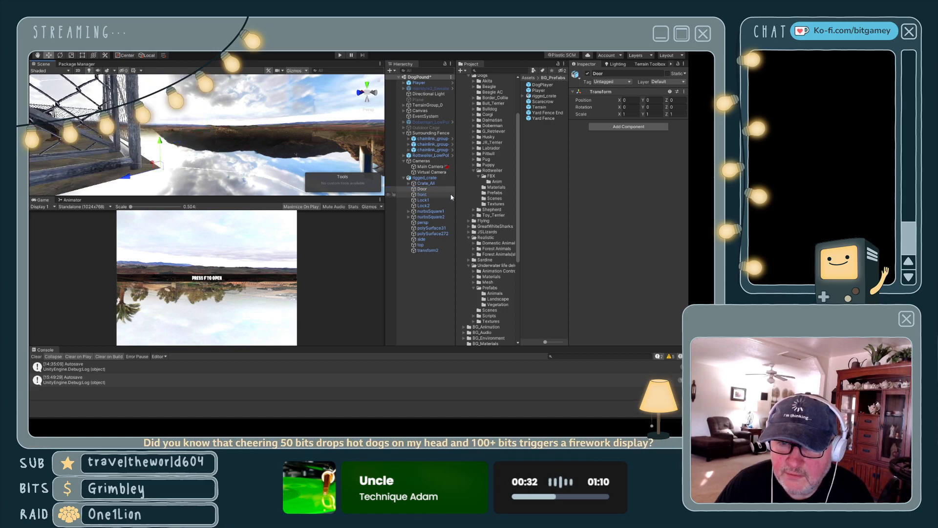
- Examine the crate's other child objects, including front, Lock1, Lock2, nurbsSquare1, nurbsSquare2, persp and side
left_click(422, 194)
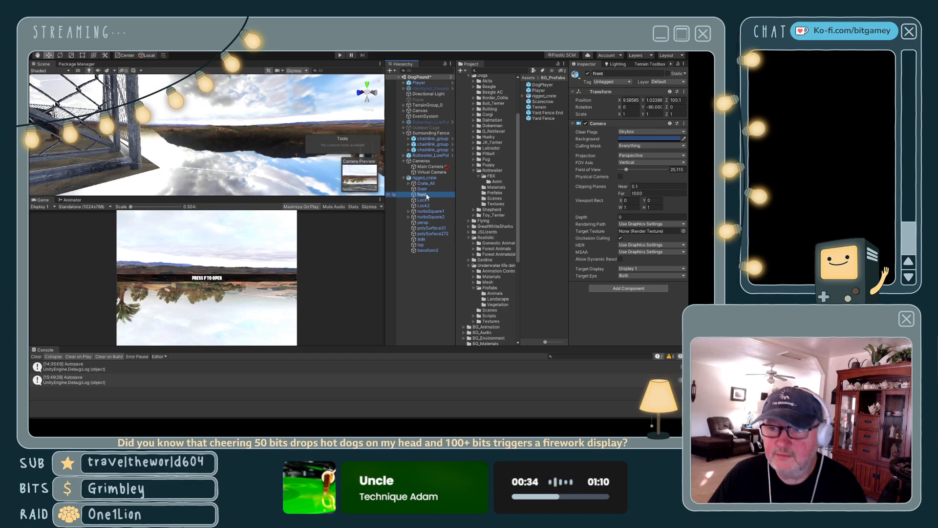
double_click(423, 195)
double_click(423, 200)
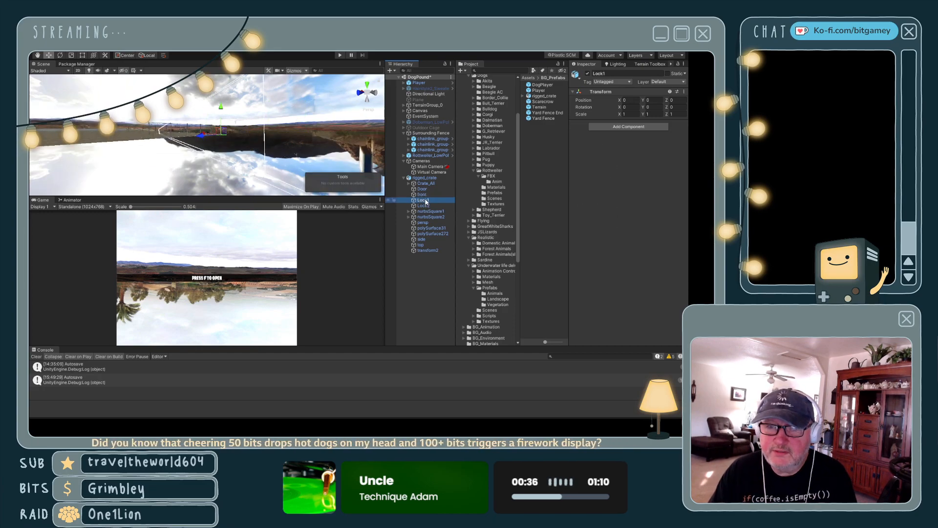
left_click(423, 206)
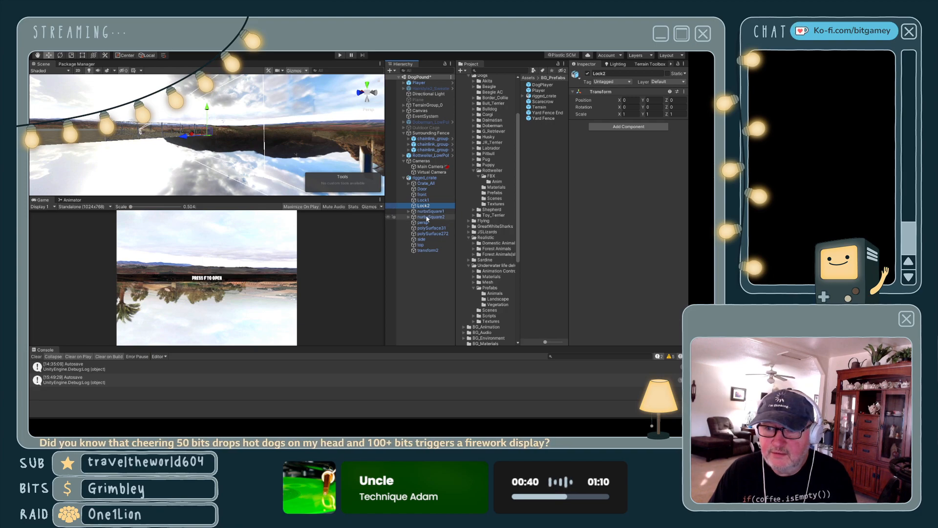
double_click(428, 211)
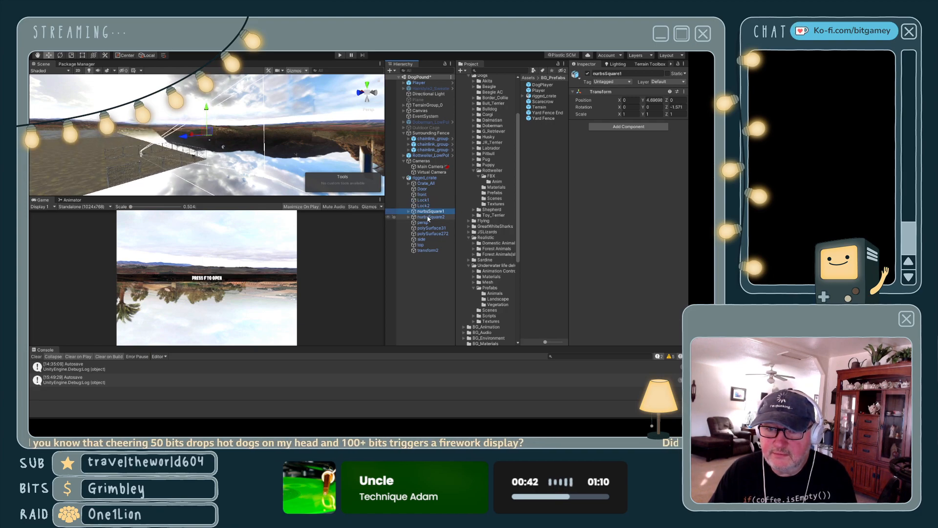
double_click(428, 217)
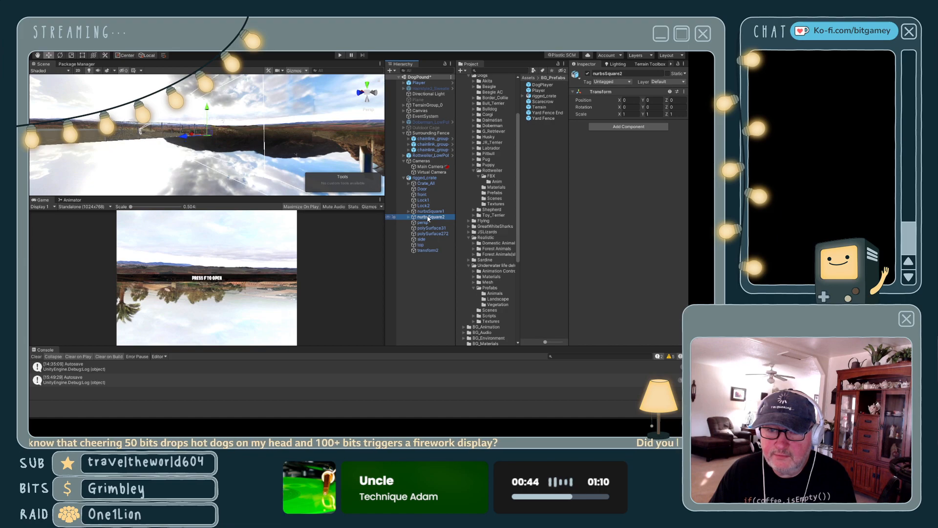
double_click(428, 222)
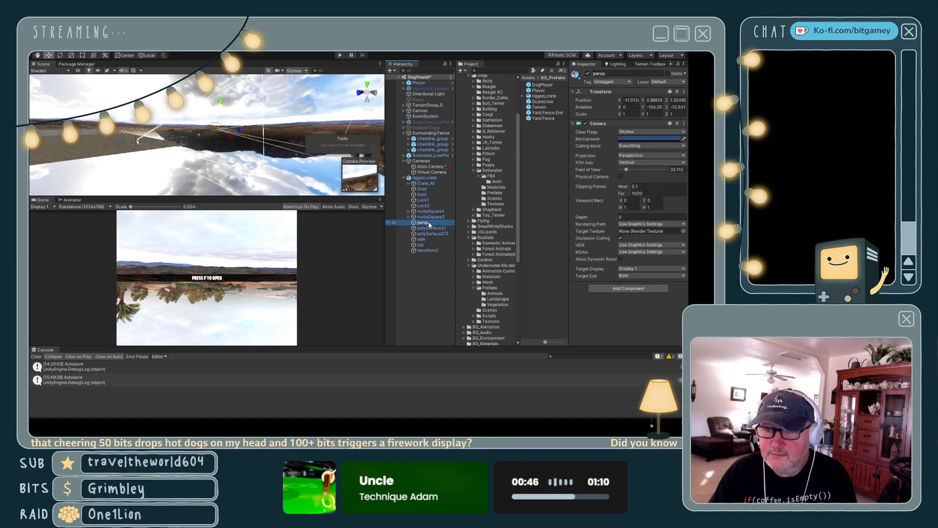
left_click(421, 238)
double_click(429, 250)
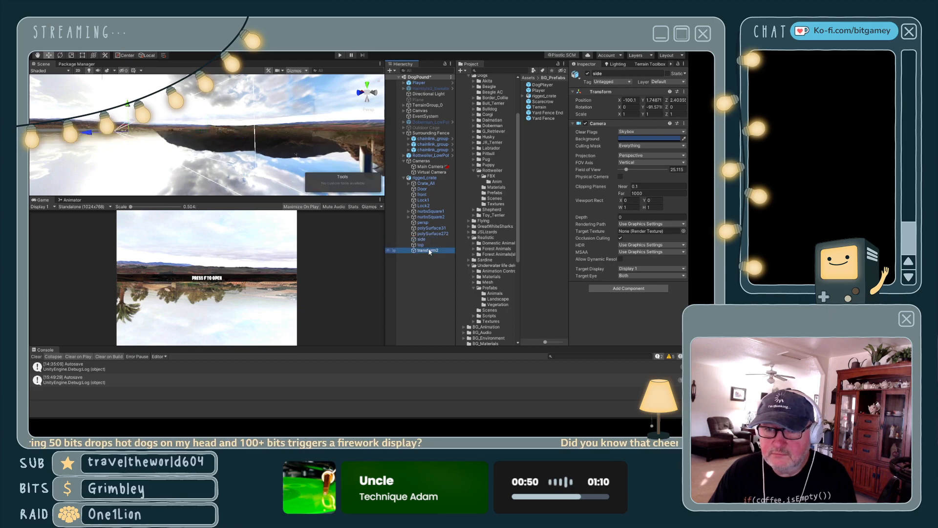
- Delete rigged_crate from the DogPound scene and remove its model asset from the BG_Prefabs folder
left_click(425, 178)
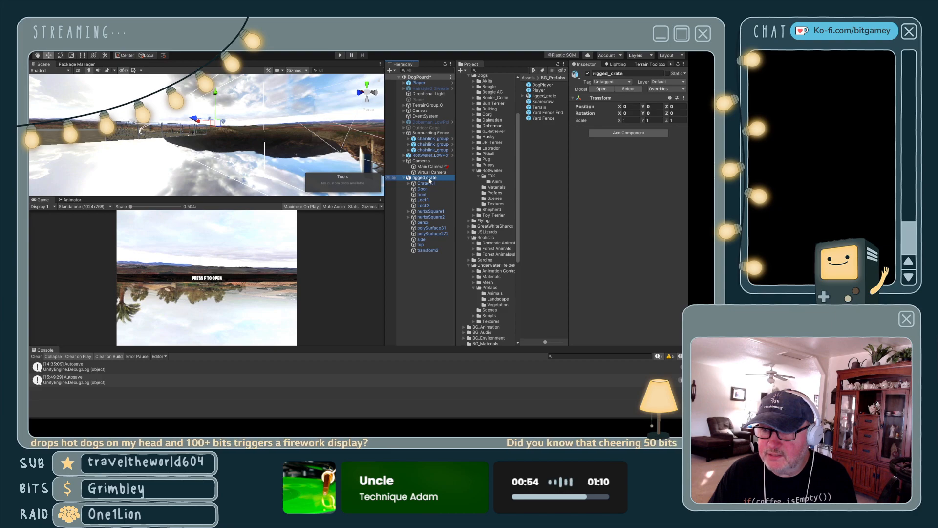
key("Delete")
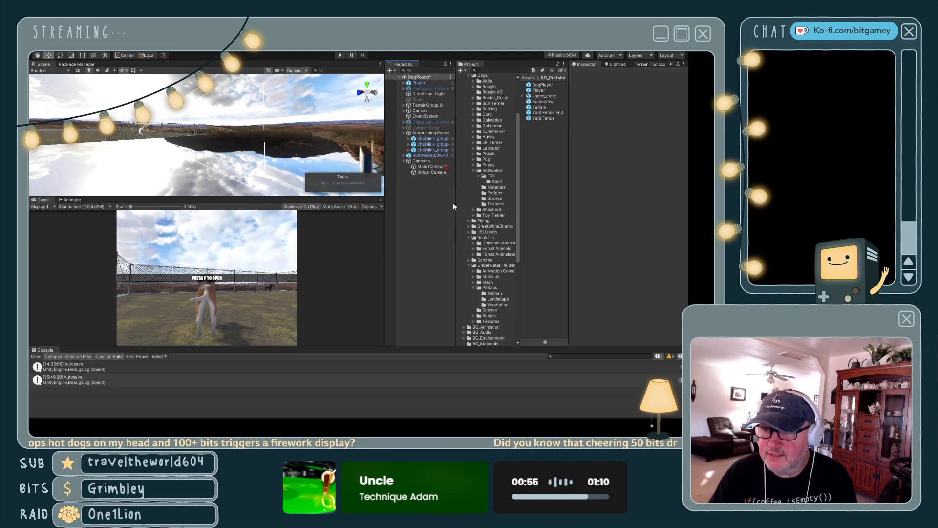
left_click(537, 96)
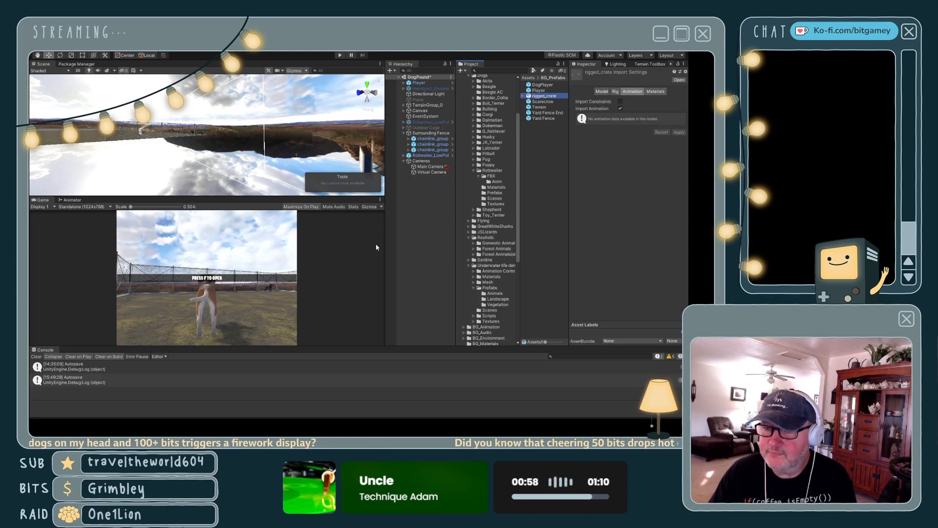
key("Delete")
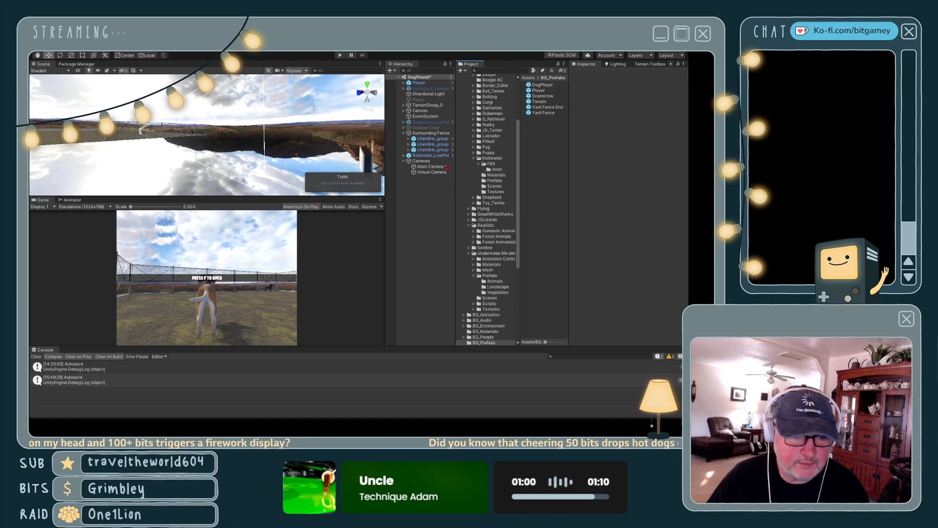
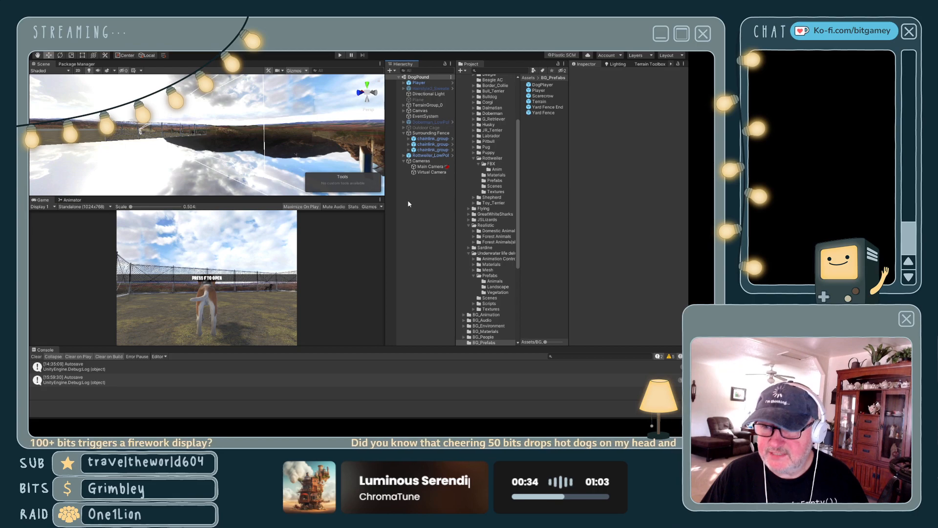
- Create an empty game object named CageBoundaryTest in the DogPound scene
key("ctrl+shift+n")
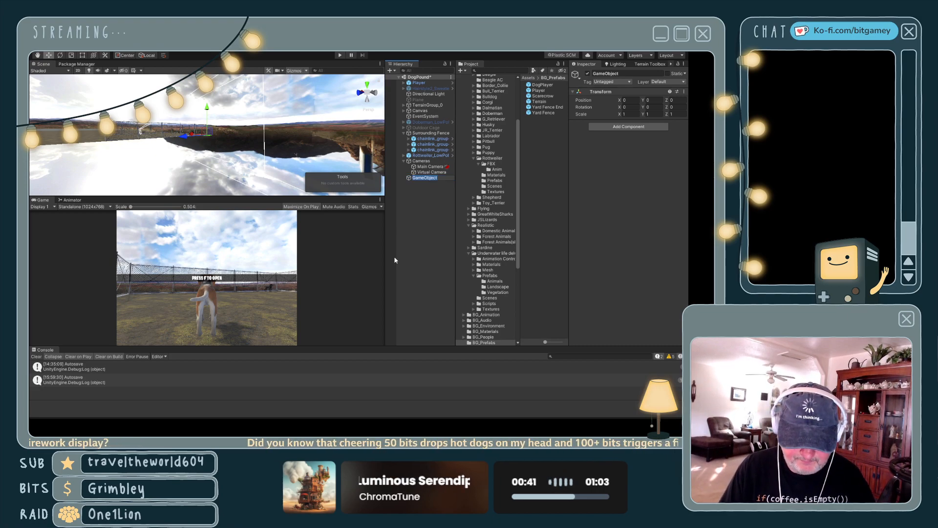
type("BoundaryTest")
key("Home")
type("Ca")
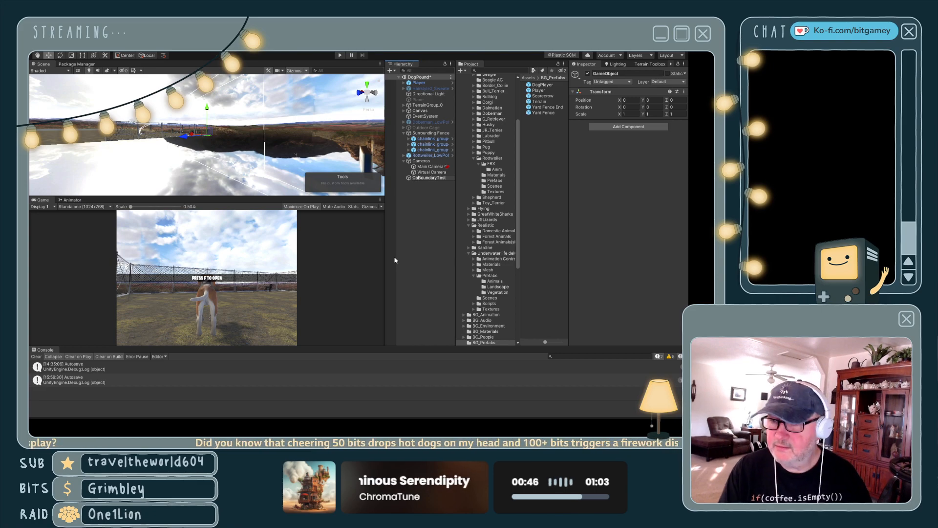
type("ge")
key("Return")
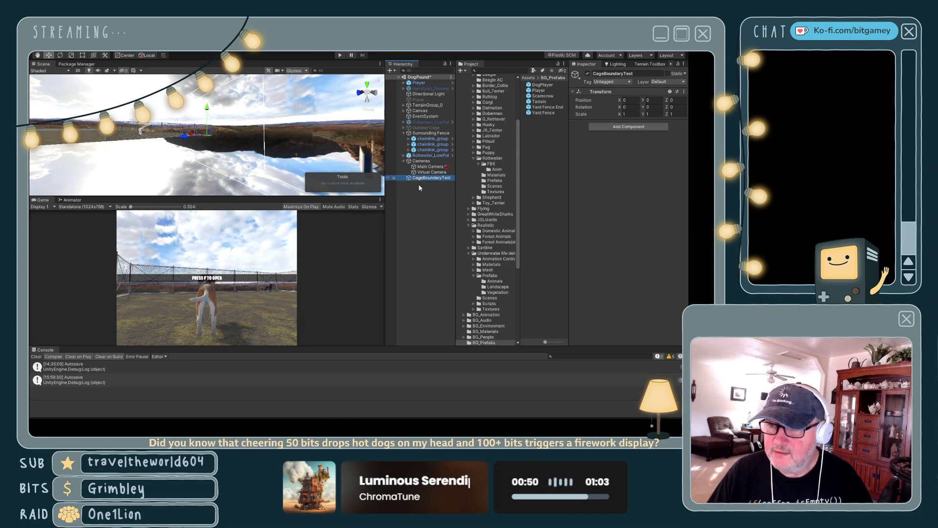
- Add a cube as a child of CageBoundaryTest and move it into the fenced yard, to about X 2.26, Y 0.62
left_click(514, 329)
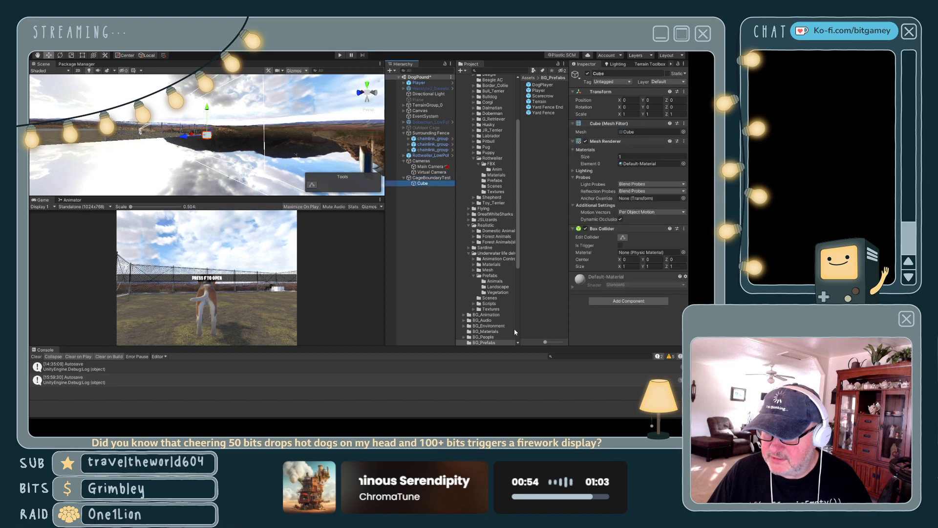
double_click(423, 183)
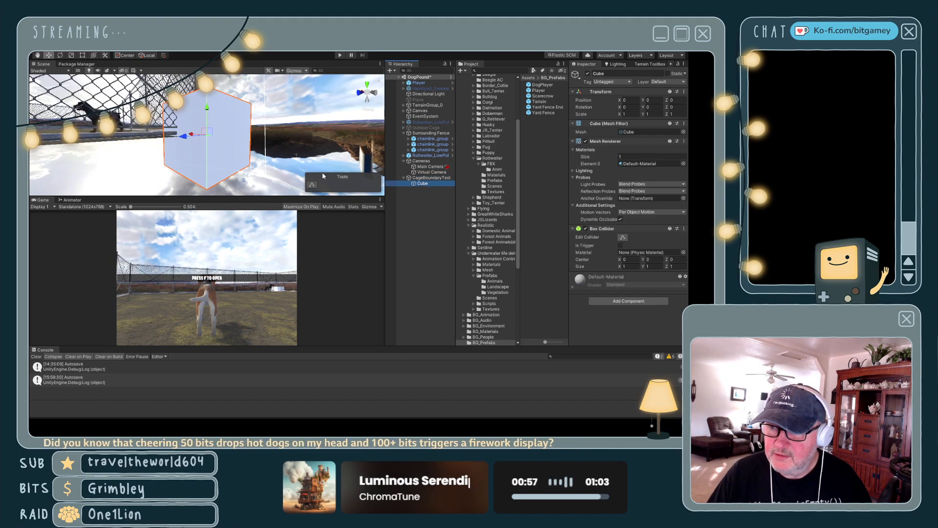
scroll(272, 111, "down", 10)
middle_click_drag(272, 111, 298, 149)
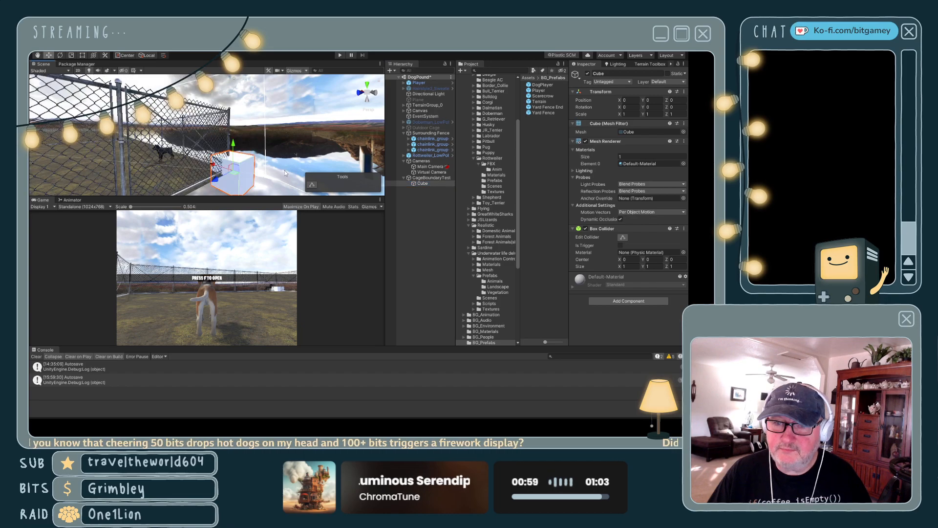
left_click_drag(216, 166, 192, 114)
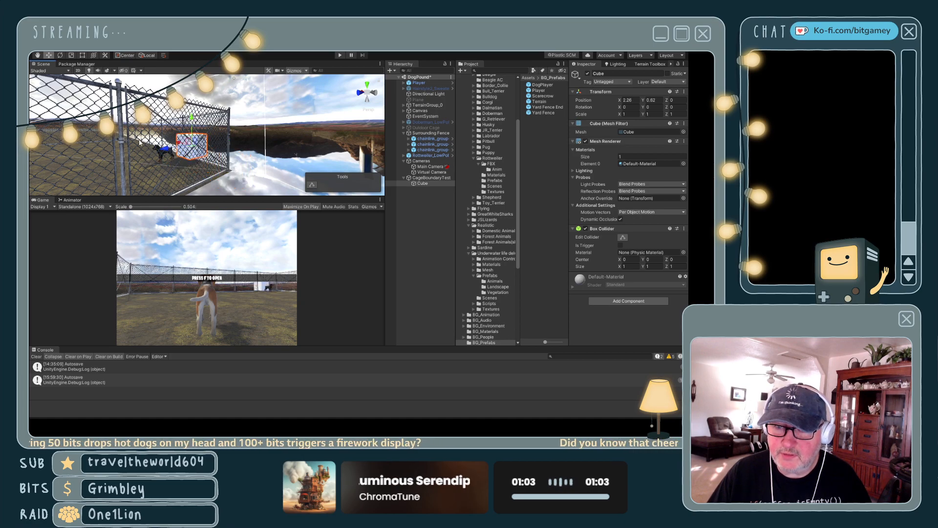
- Deactivate the Rottweiler_LowPoly object beside the cube in the fenced yard
right_click_drag(105, 151, 145, 153)
middle_click_drag(144, 153, 272, 163)
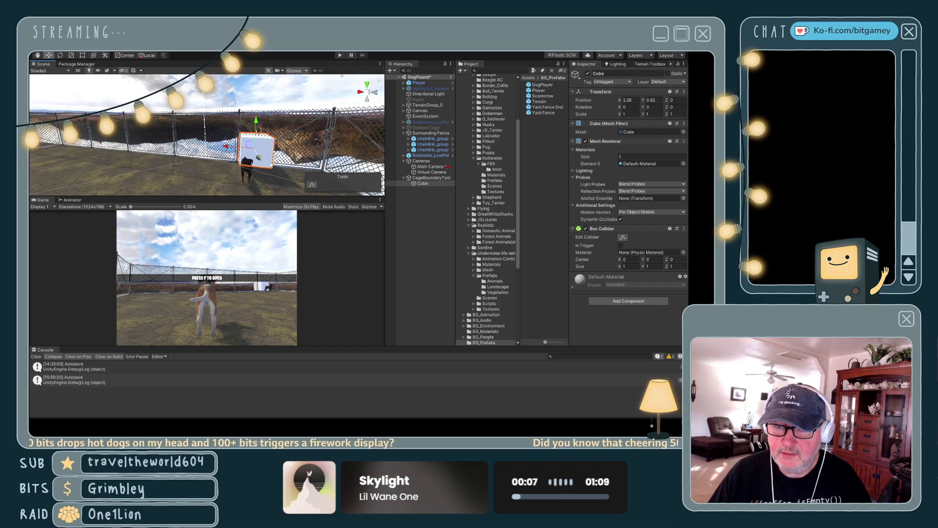
right_click_drag(257, 153, 275, 178)
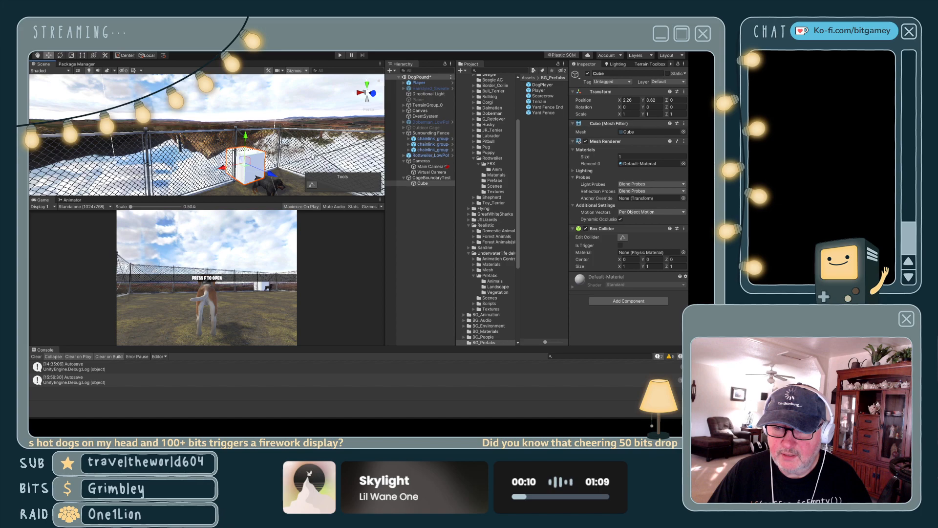
scroll(275, 180, "down", 5)
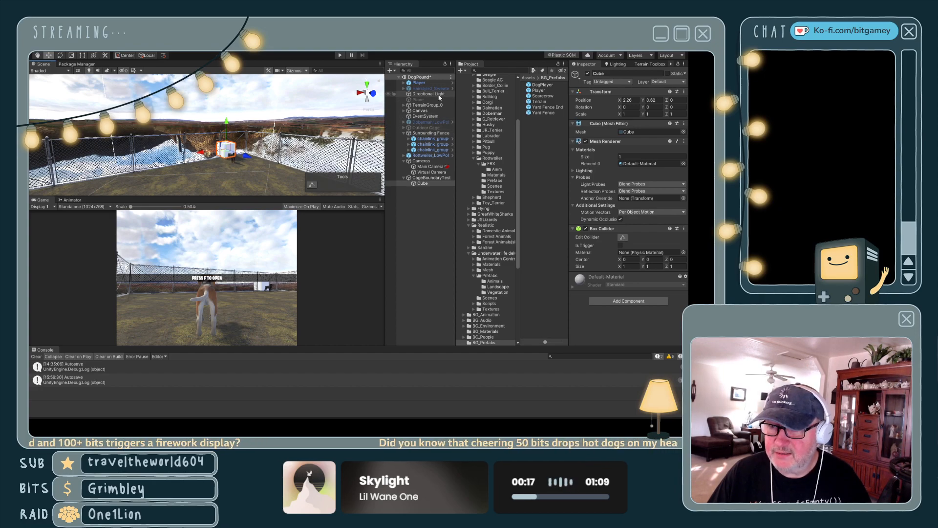
left_click(422, 155)
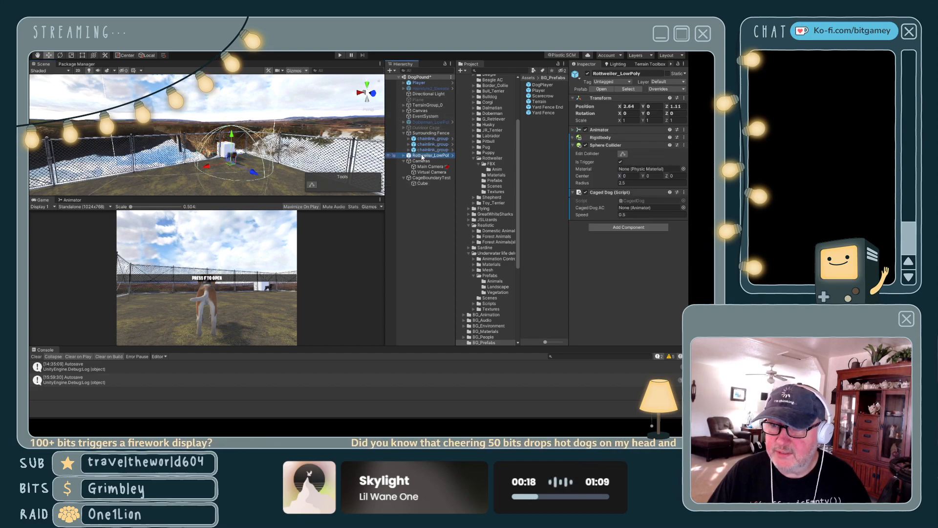
left_click(587, 73)
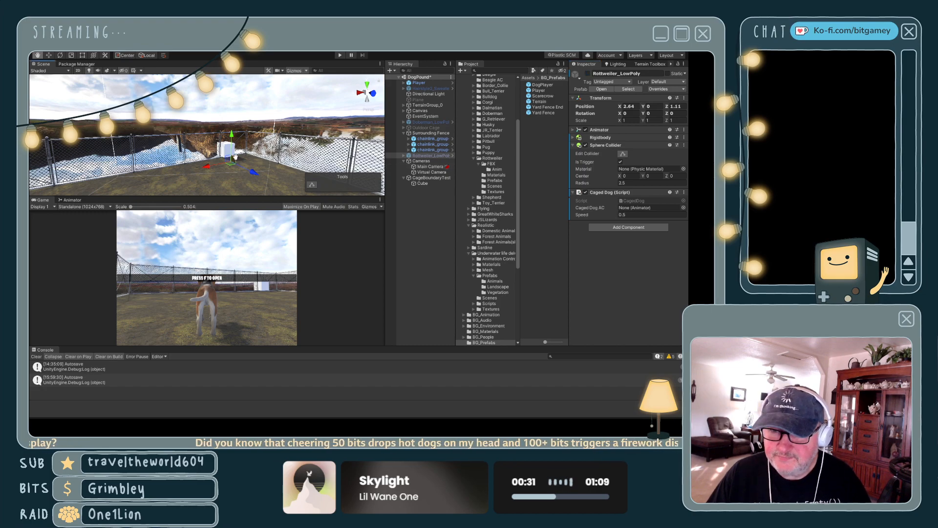
- Rename the cube under CageBoundaryTest as Cage Side
middle_click_drag(235, 156, 250, 165)
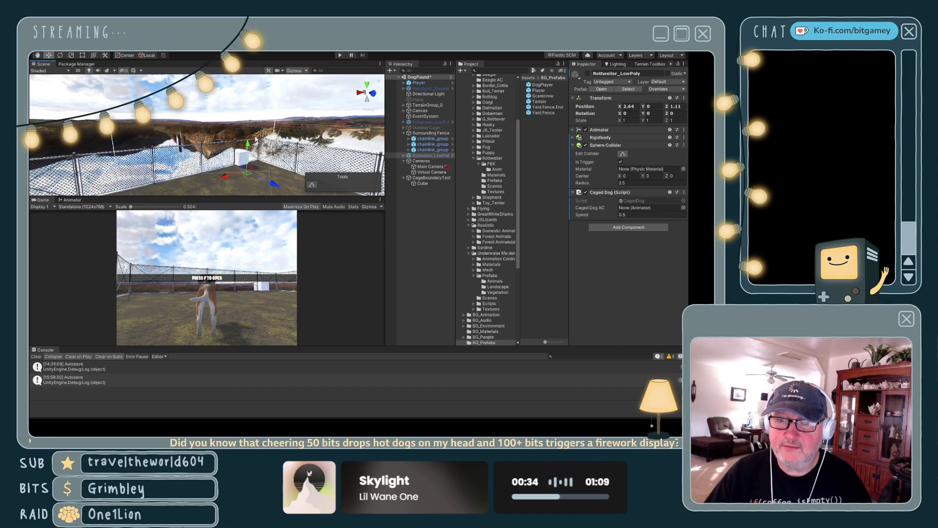
right_click_drag(180, 142, 214, 159)
middle_click_drag(214, 160, 228, 152)
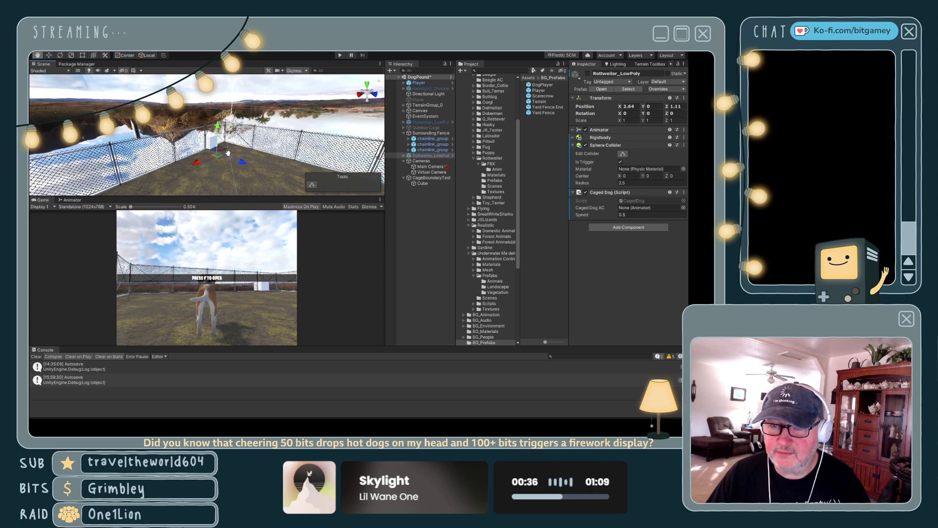
left_click_drag(241, 168, 251, 166)
key("ctrl+z")
left_click(422, 183)
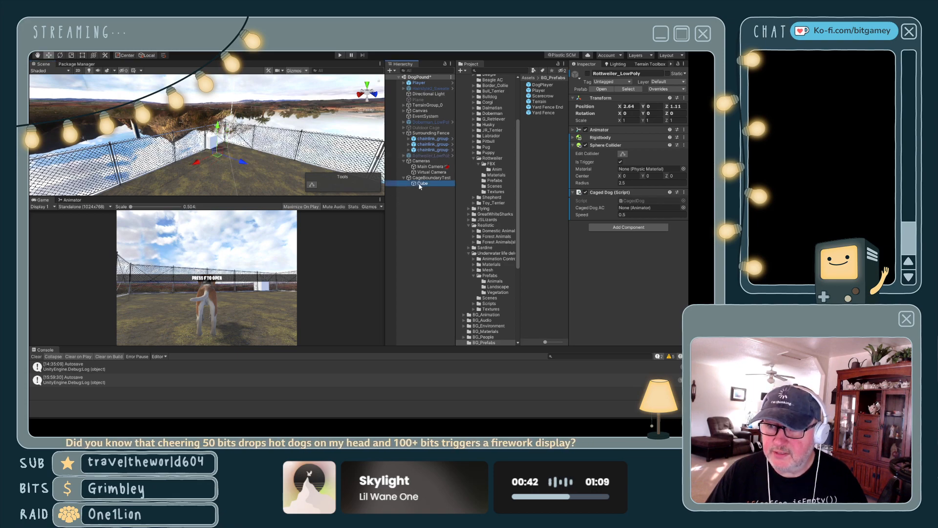
key("F2")
key("BackSpace")
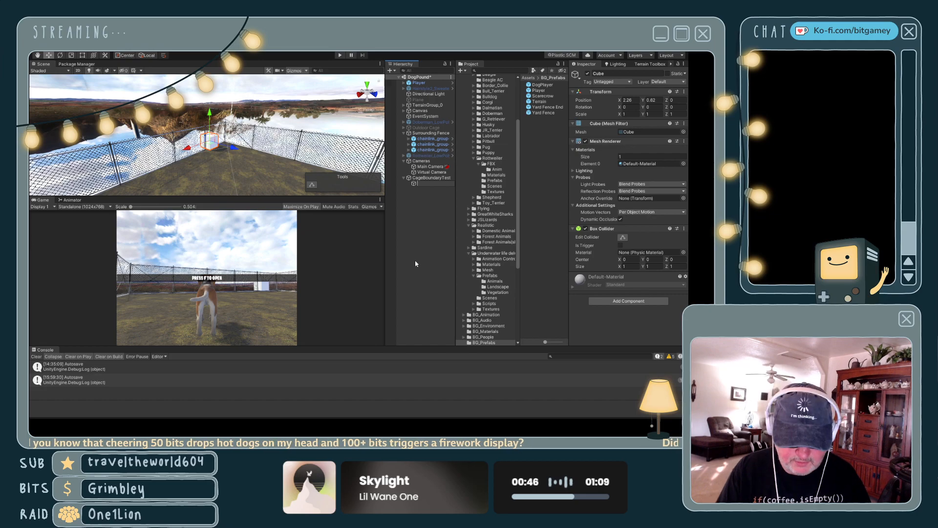
type("Cage Side")
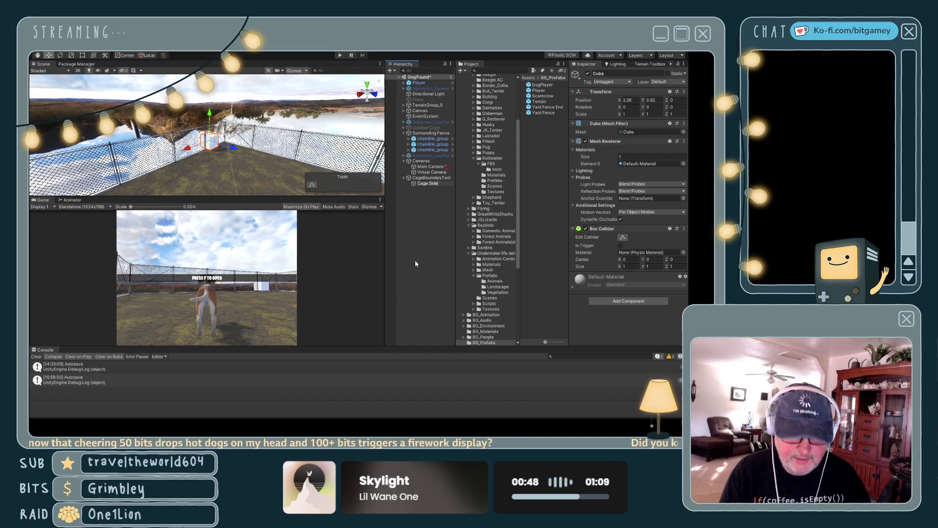
key("Return")
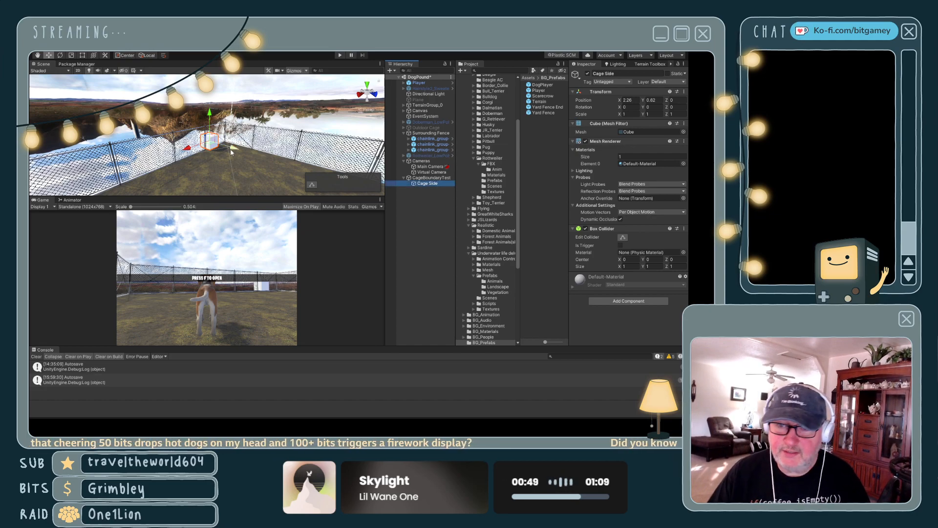
- Move Cage Side along Z to about 1.53 and thin it to a Z scale of 0.15
left_click_drag(232, 153, 243, 158)
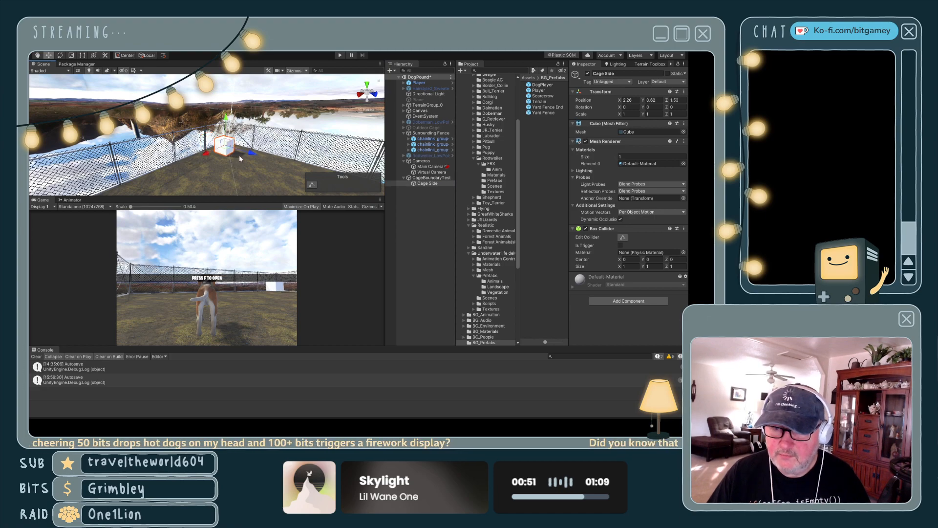
left_click_drag(239, 154, 206, 142, "alt")
mouse_move(245, 131)
middle_mouse_down()
mouse_move(281, 139)
mouse_move(233, 139)
middle_mouse_up()
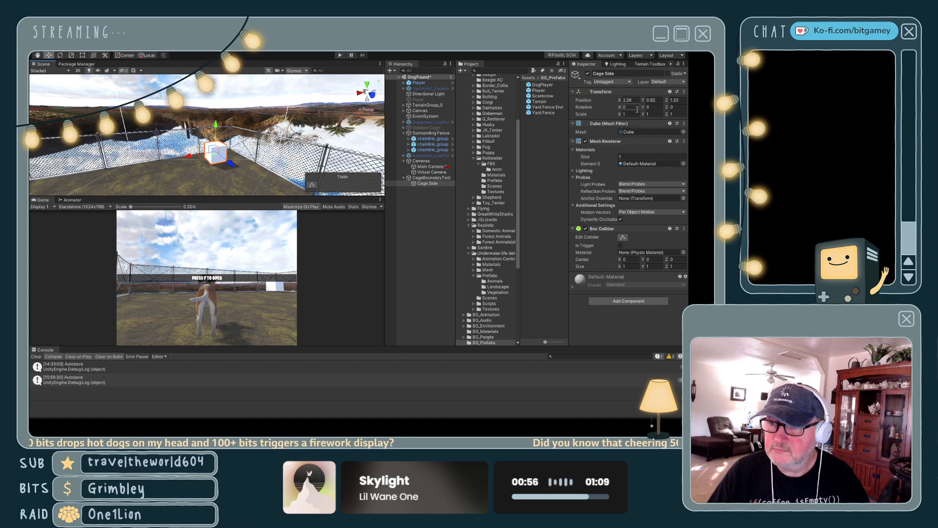
left_click(72, 57)
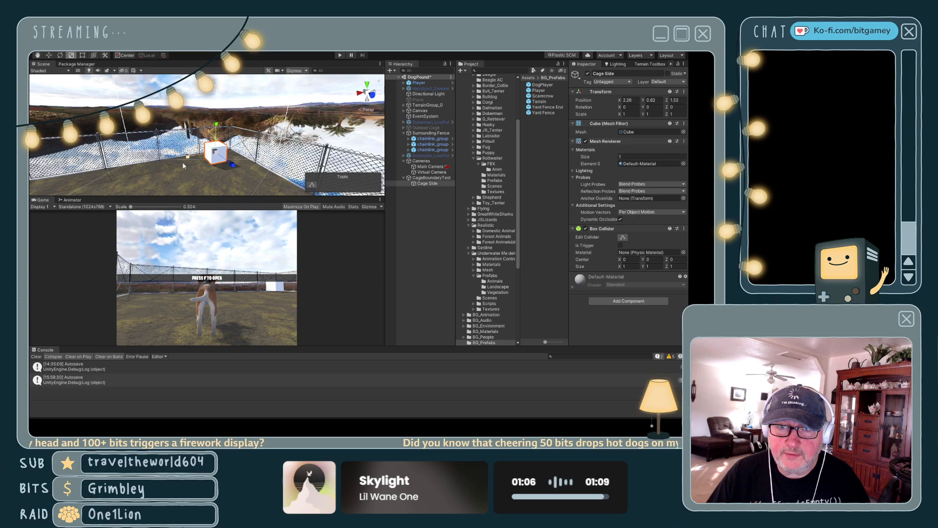
left_click_drag(233, 166, 226, 163)
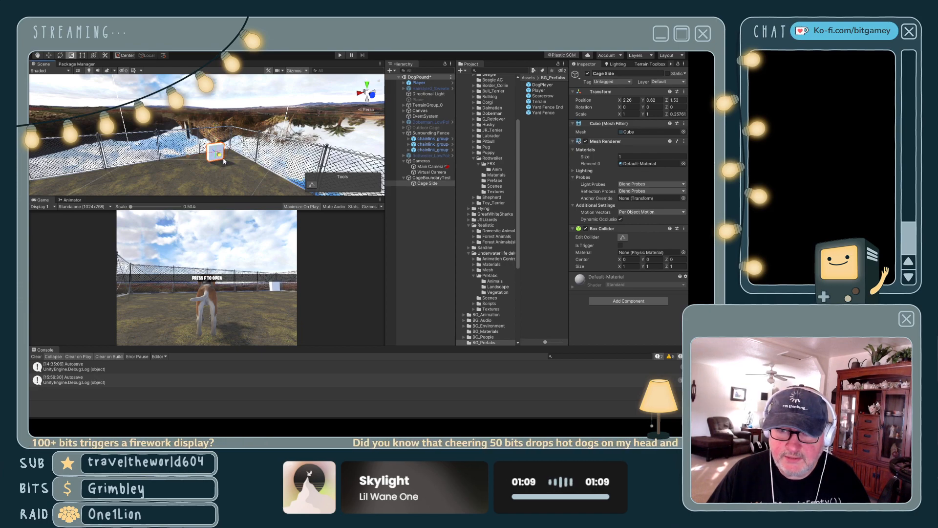
left_click_drag(224, 161, 222, 159)
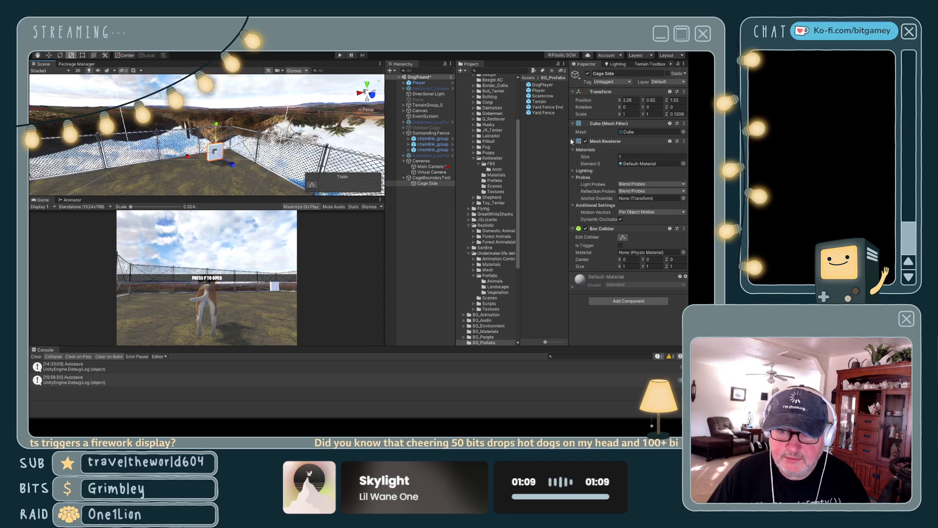
left_click(680, 113)
type("1.15")
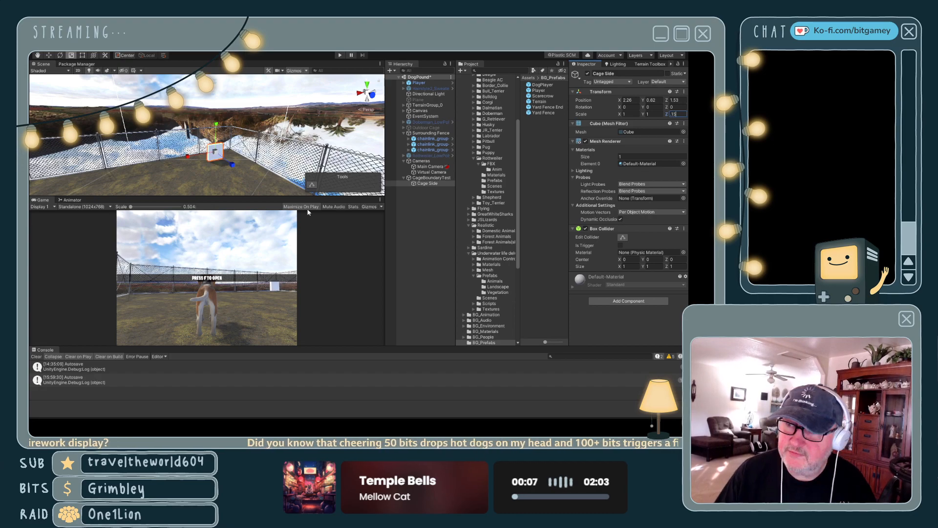
- Stretch Cage Side into a wall panel with scale X 8 and Y 2.5
left_click_drag(189, 162, 34, 194)
left_click_drag(216, 125, 210, 80)
left_click(630, 113)
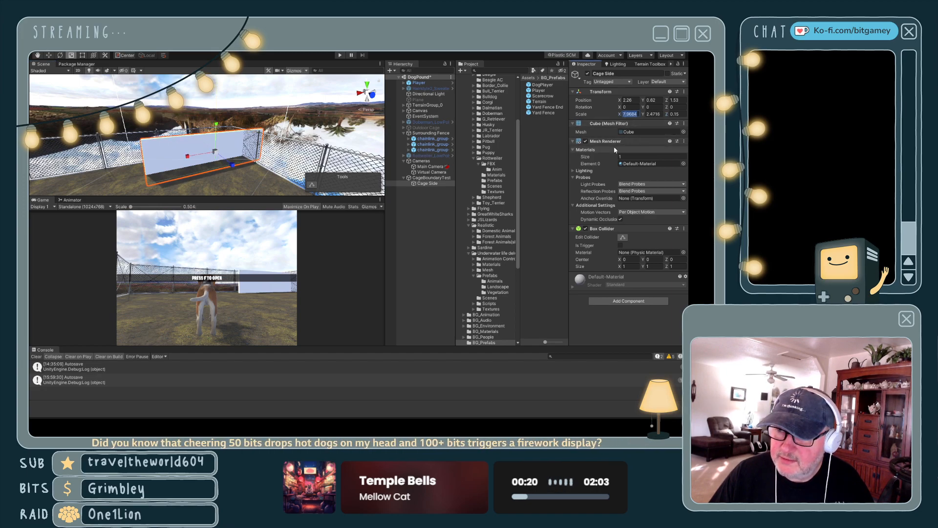
type("8")
left_click(654, 113)
type("2.5")
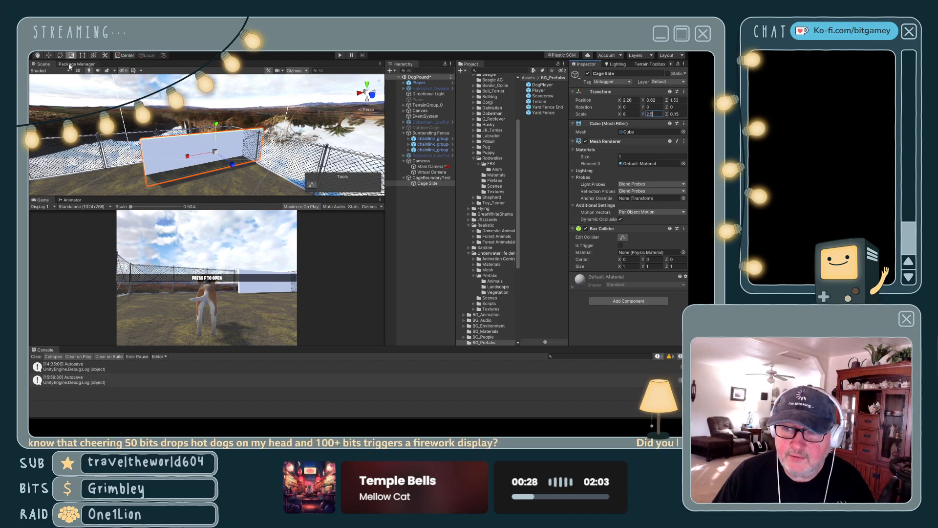
- Raise Cage Side to position Y 1.25 and shift it along X to about 5.2
left_click(49, 55)
left_click_drag(215, 128, 208, 117)
left_click(662, 102)
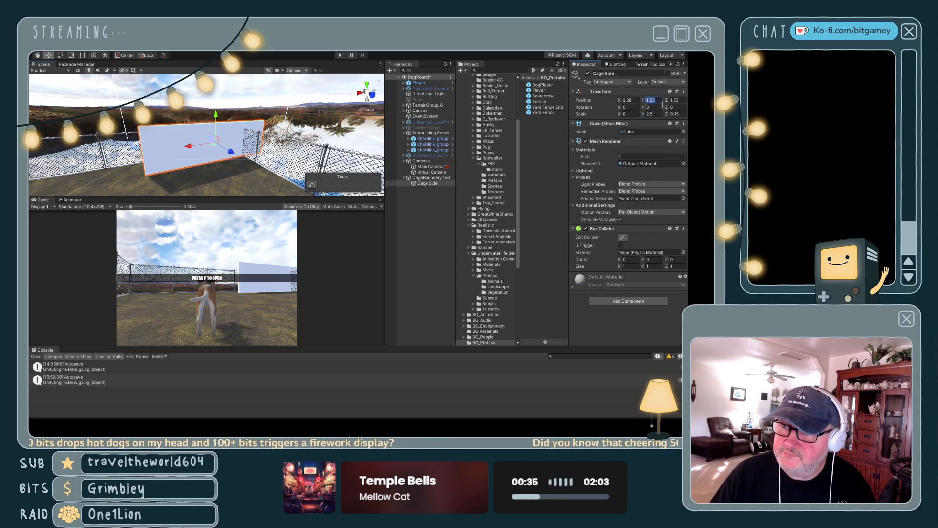
key("Right")
key("BackSpace")
type("5")
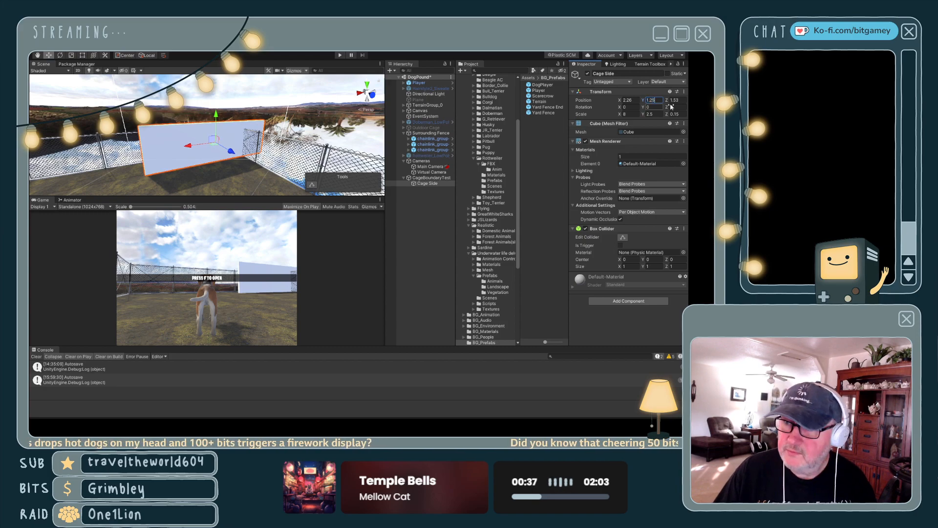
left_click_drag(186, 146, 148, 153)
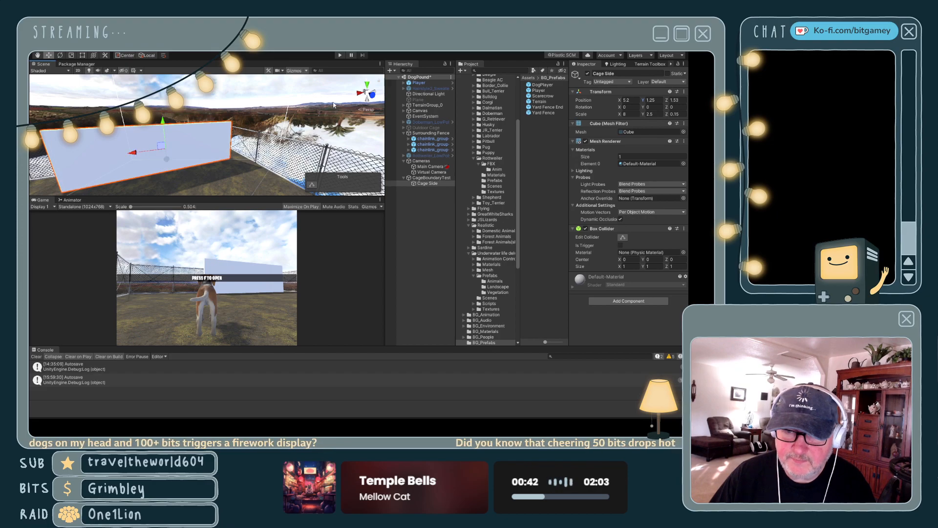
- Duplicate Cage Side and move the copy along Z away from the original wall
middle_click_drag(283, 149, 281, 148)
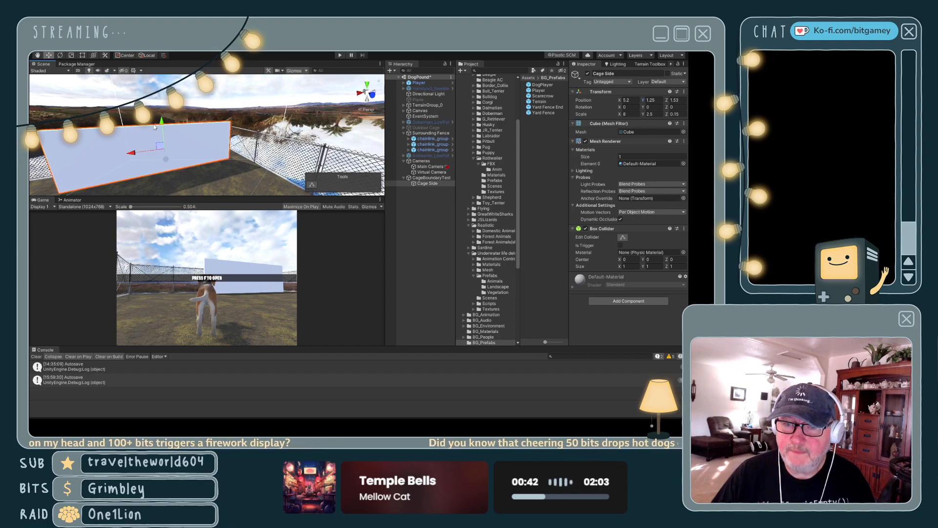
right_click_drag(281, 148, 307, 148)
scroll(293, 149, "down", 5)
middle_click_drag(189, 158, 205, 147)
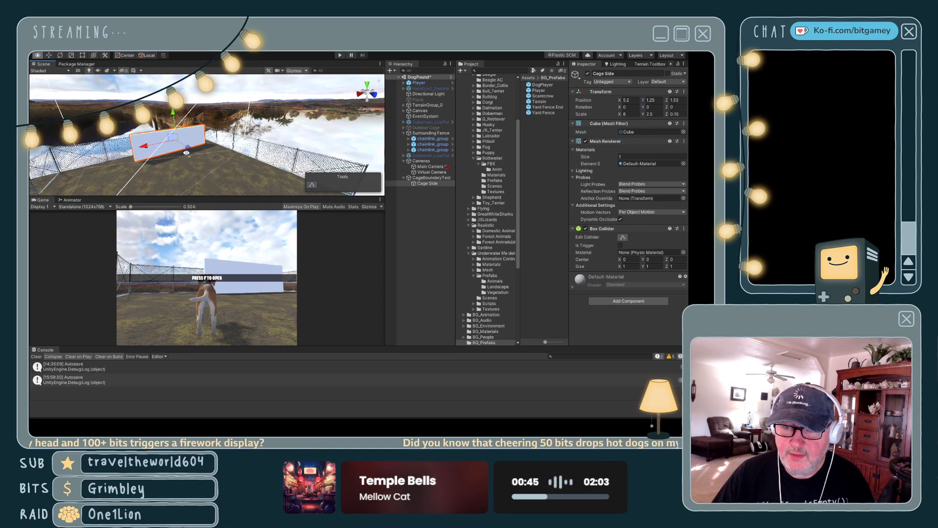
right_click_drag(142, 161, 172, 168)
middle_click_drag(171, 167, 196, 167)
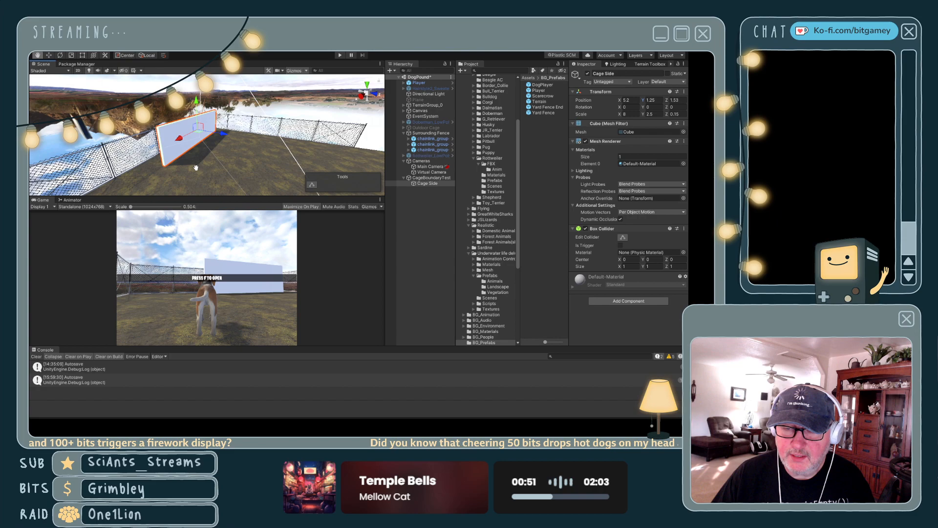
right_click_drag(182, 149, 221, 165)
middle_click_drag(199, 123, 214, 135)
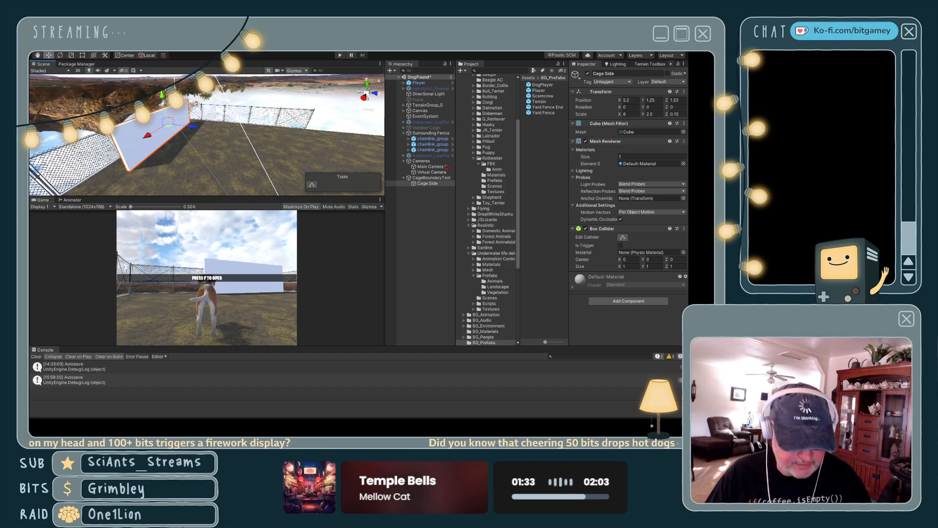
left_click(433, 183)
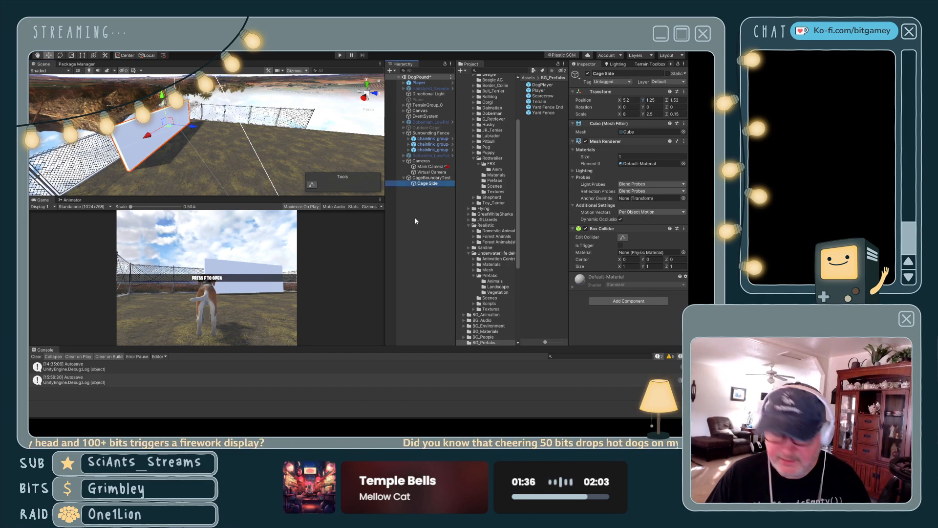
key("ctrl+d")
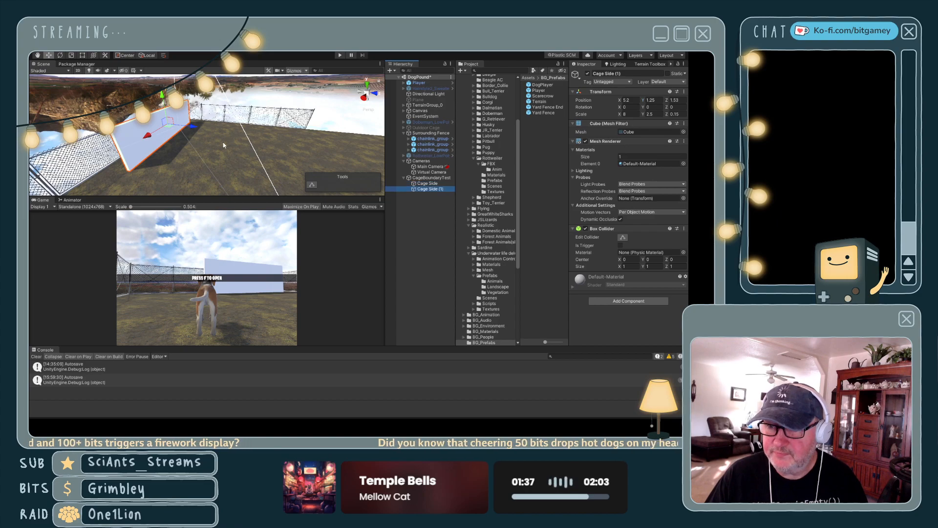
left_click_drag(191, 126, 262, 143)
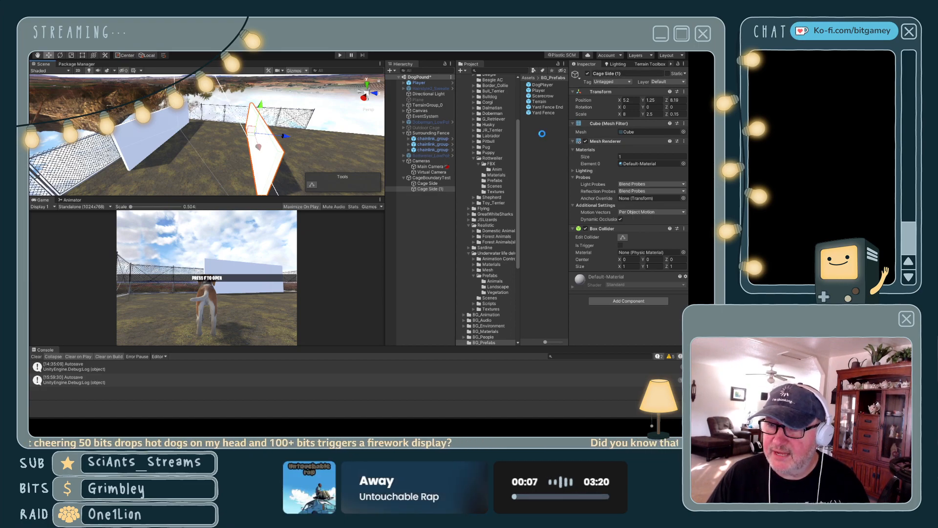
- Rotate the copied wall to Y 90 and move it along X to about 1.88
left_click(648, 107)
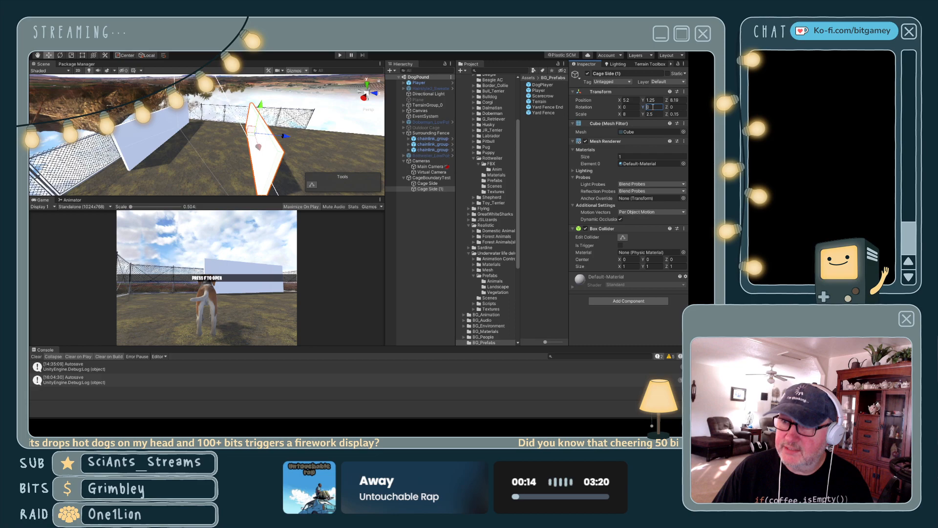
type("90")
left_click_drag(260, 150, 253, 131)
- Align the rotated wall with the end of the first wall at position X 1, Z 5.55
left_click(369, 83)
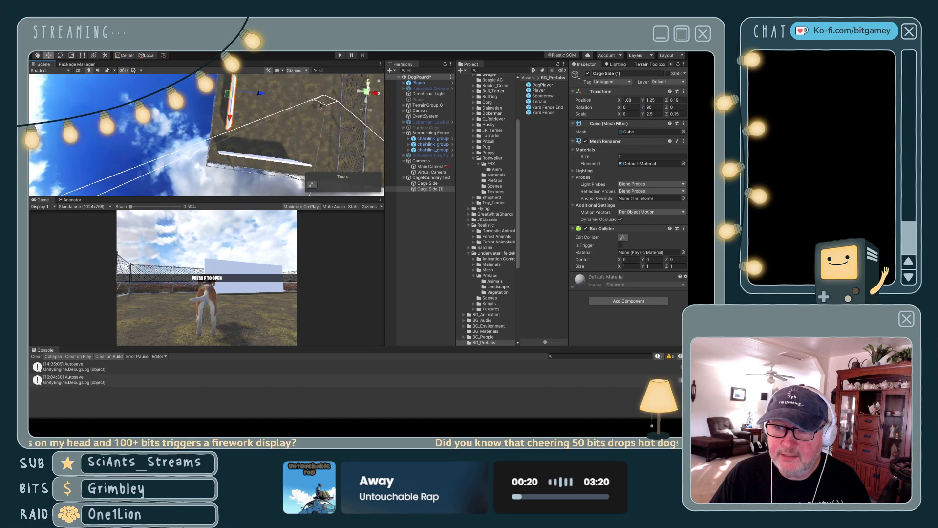
middle_click_drag(298, 146, 296, 92)
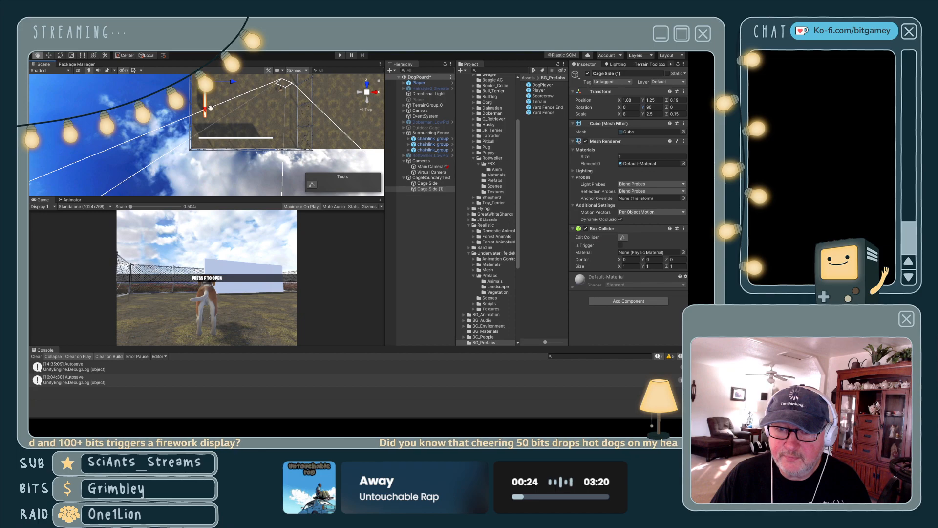
left_click_drag(206, 113, 208, 134)
left_click(673, 99)
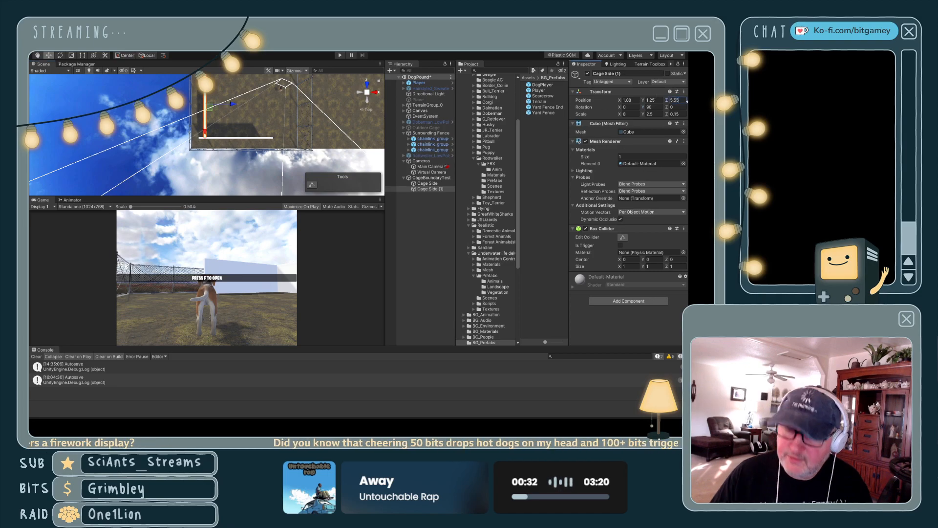
left_click_drag(234, 105, 228, 108)
key("ctrl+z")
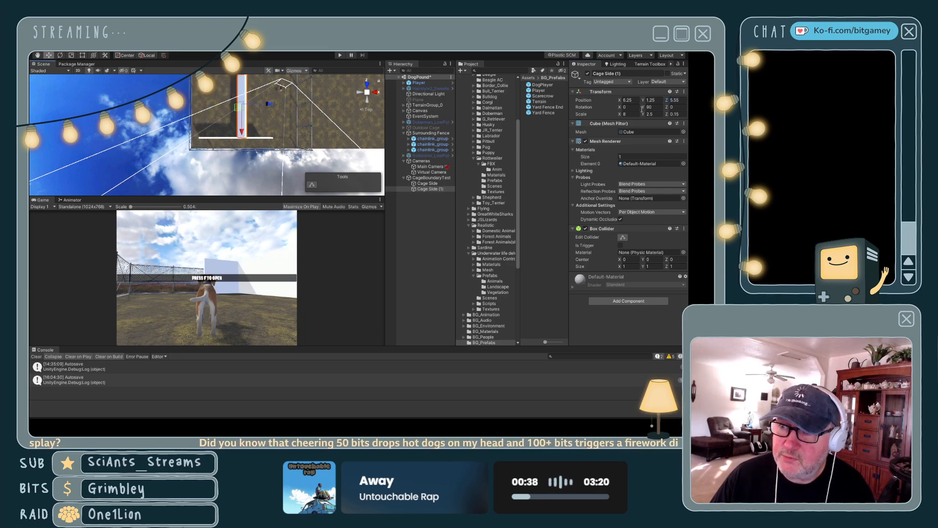
left_click(631, 100)
type("1")
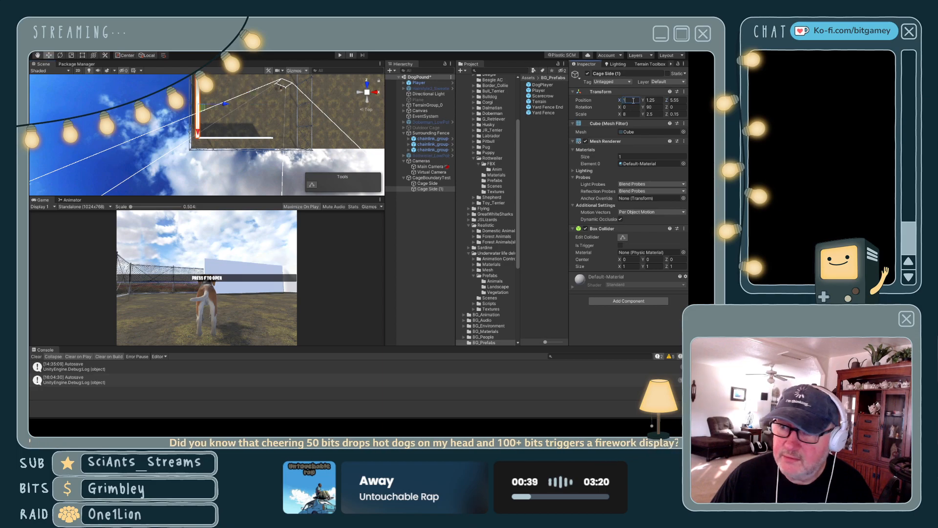
- Duplicate the original Cage Side again and place the copy as the opposite wall at position Z 10
right_click_drag(275, 134, 226, 103)
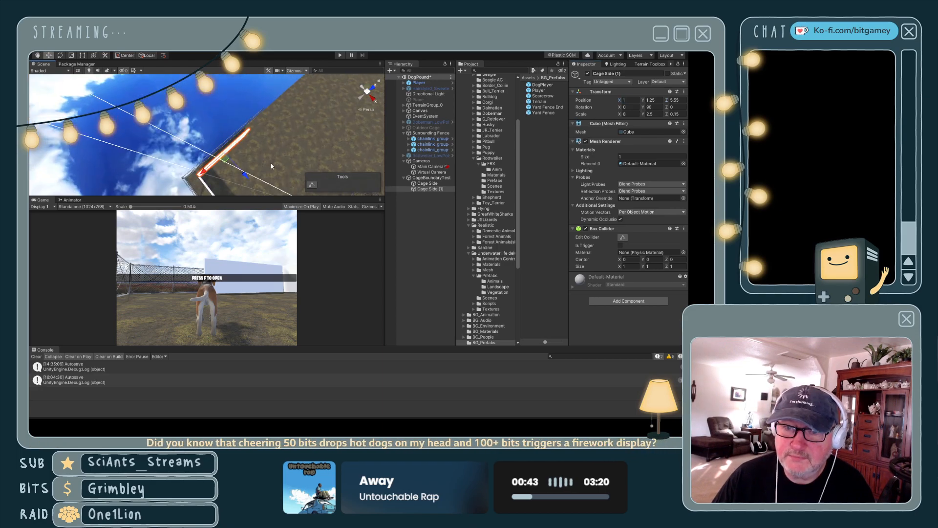
middle_click_drag(276, 168, 261, 117)
right_click_drag(313, 134, 169, 146)
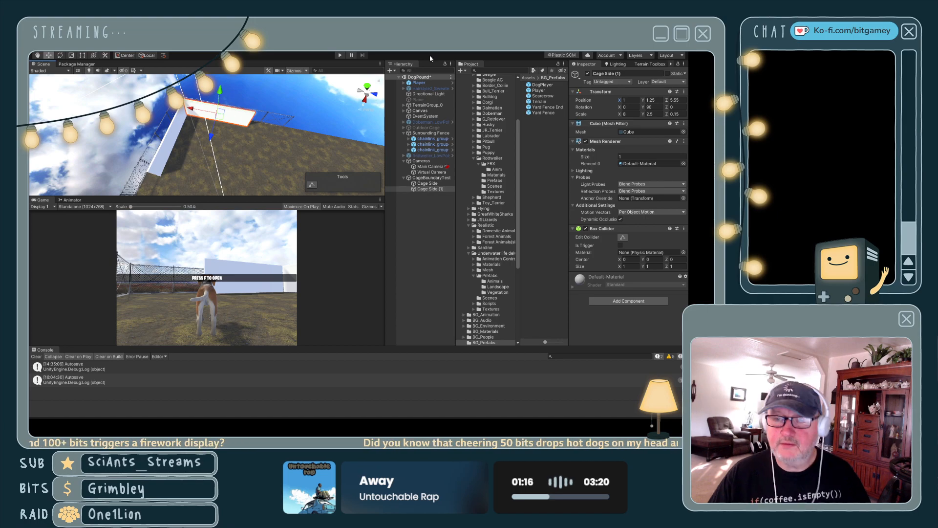
left_click(430, 190)
left_click(427, 183)
key("ctrl+d")
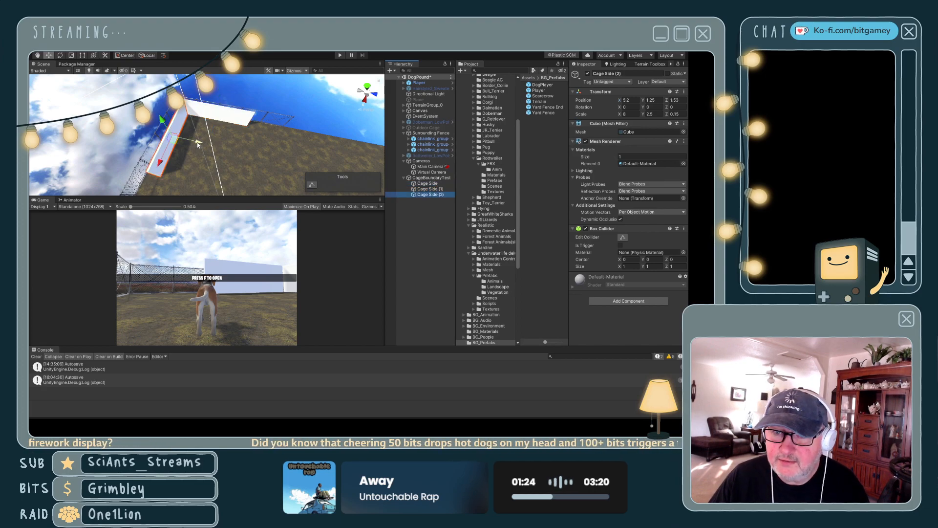
left_click(198, 144)
left_click_drag(199, 144, 278, 160)
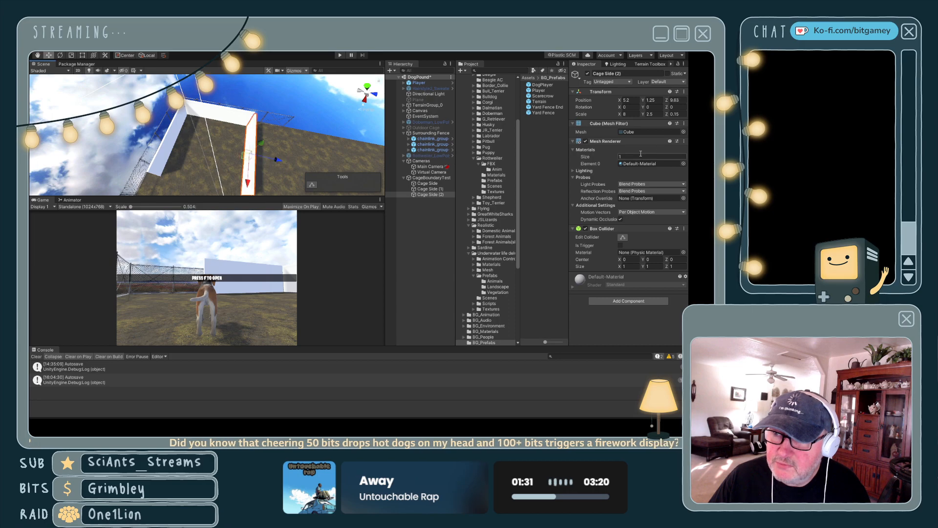
left_click(684, 99)
type("10")
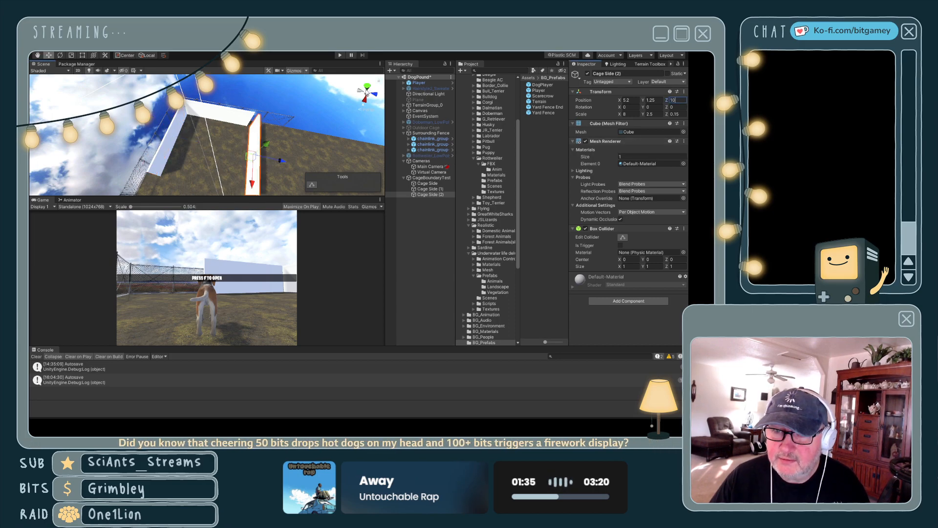
- Shift the original Cage Side wall along X and set its X position to 5
left_click(367, 87)
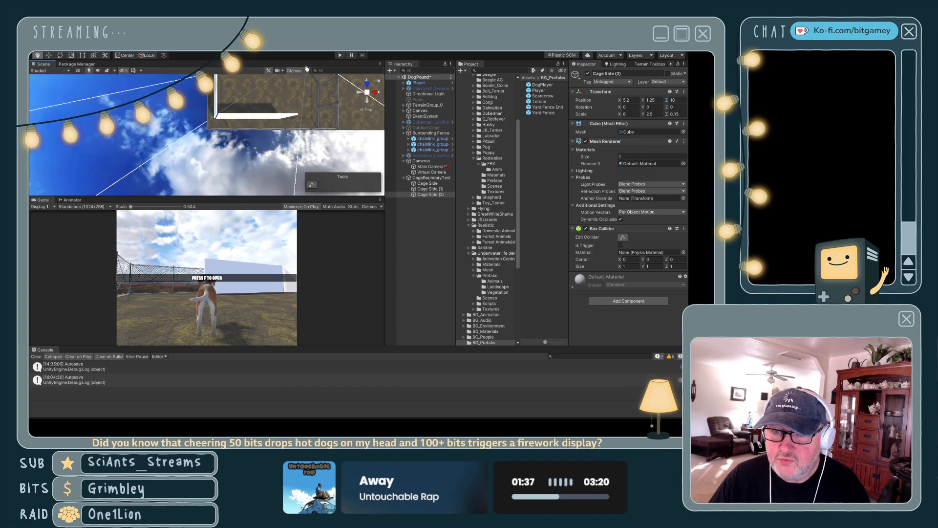
right_click_drag(234, 125, 263, 141)
scroll(273, 133, "up", 4)
right_click_drag(293, 108, 264, 133)
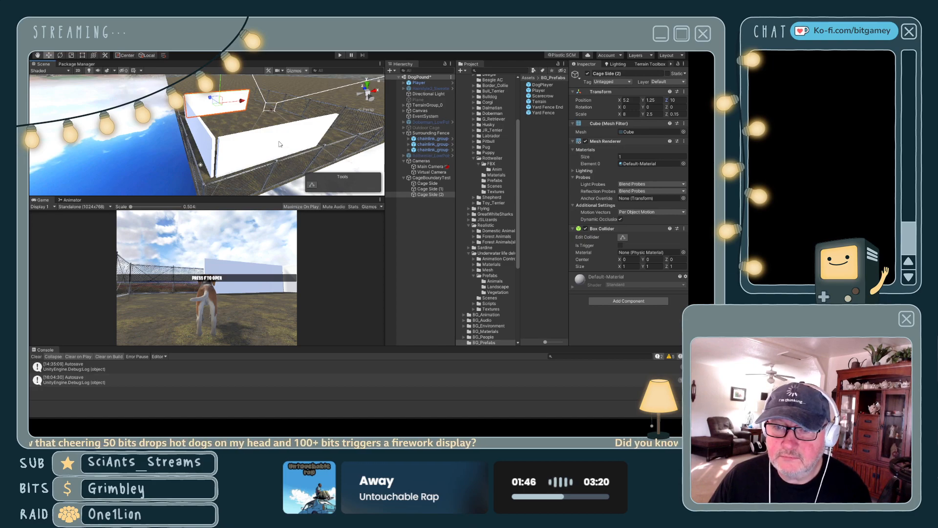
left_click(276, 142)
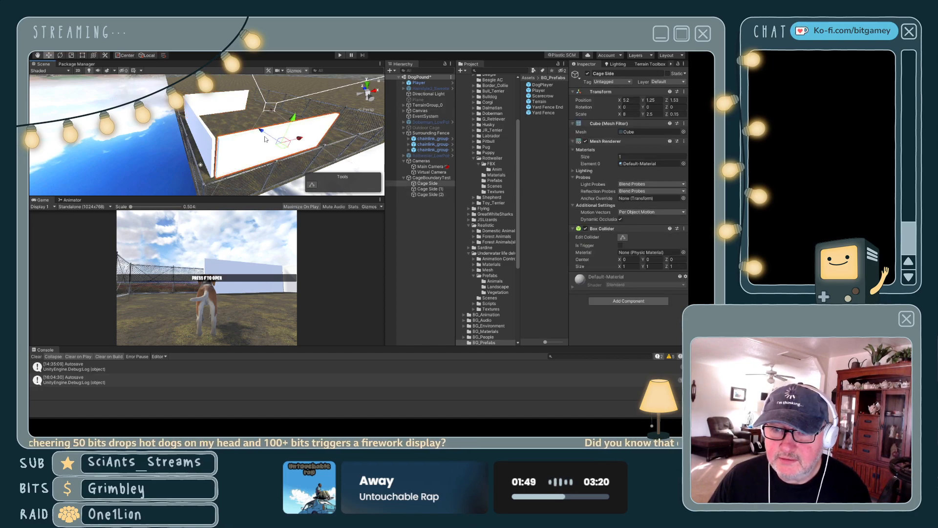
left_click_drag(302, 141, 298, 141)
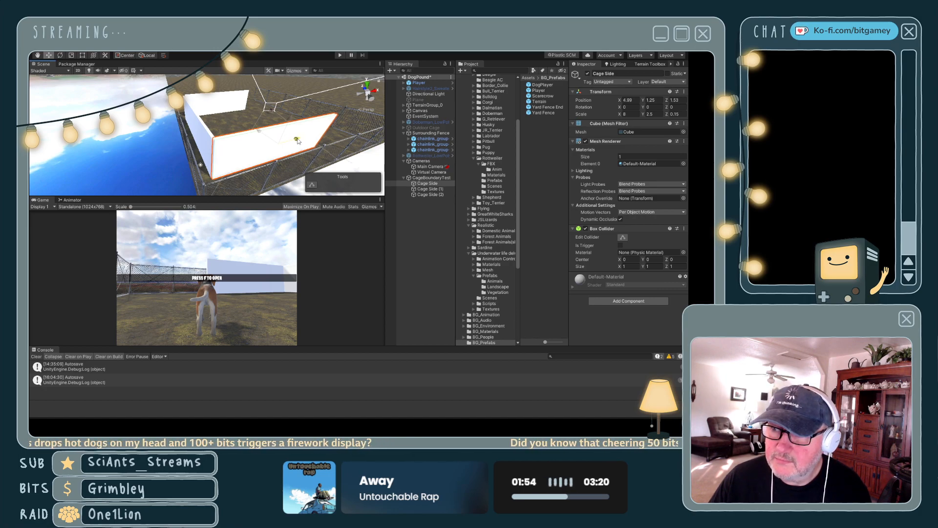
left_click(627, 99)
type("5")
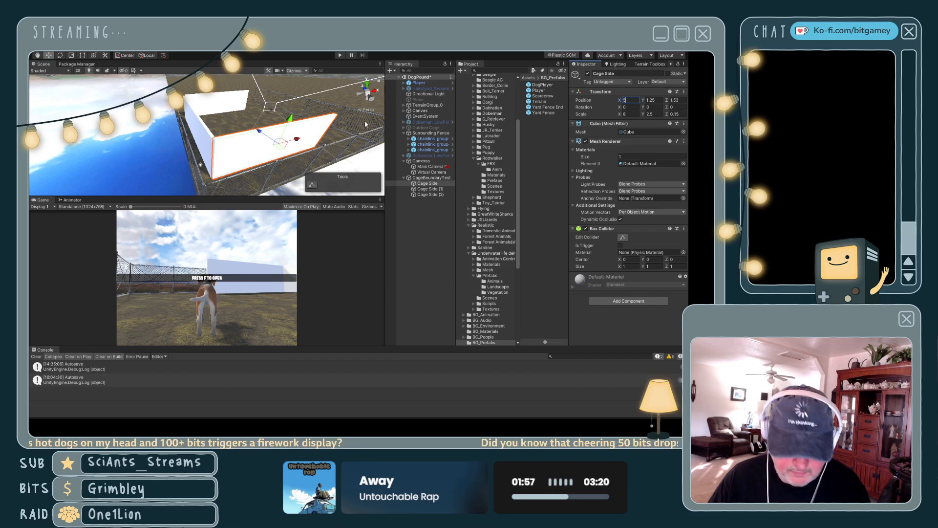
- Set the X position of the opposite wall, Cage Side (2), to 5
left_click(214, 109)
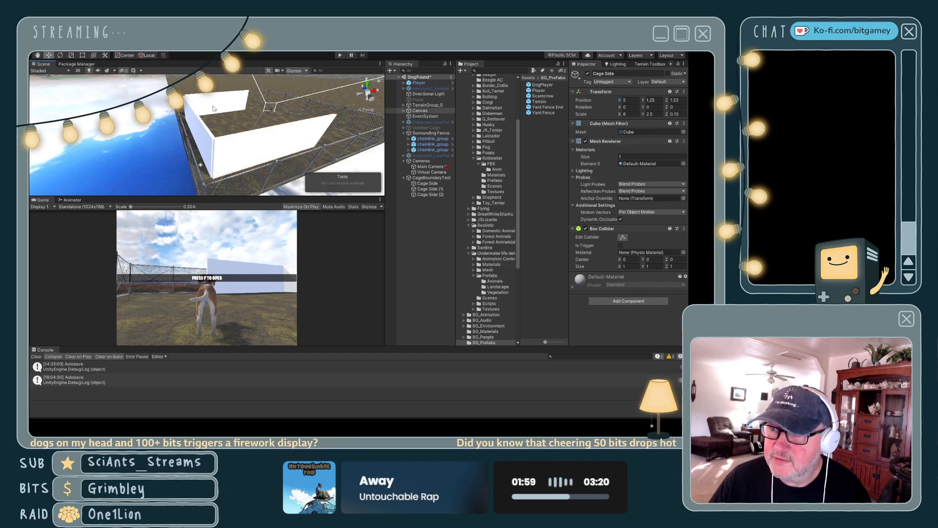
left_click(217, 108)
left_click(629, 99)
type("5")
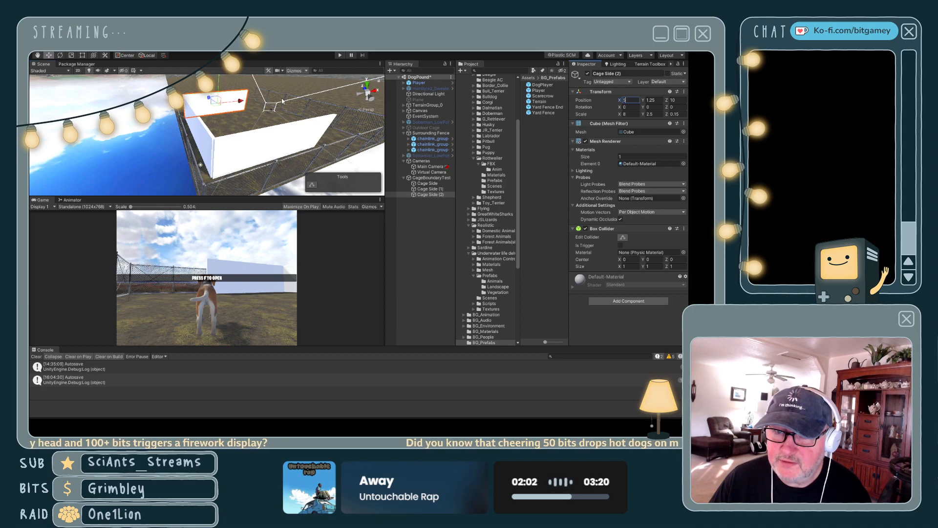
- Move Cage Side (2) along Z toward the end of the rotated wall and set its Z position to 9.75
right_click_drag(282, 101, 266, 125)
middle_click_drag(299, 142, 261, 175)
left_click(375, 95)
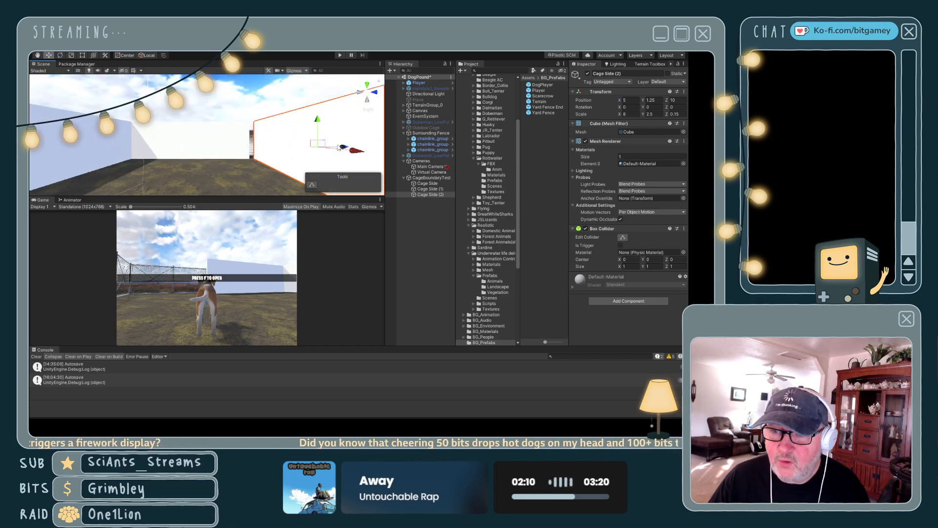
left_click_drag(346, 147, 334, 152)
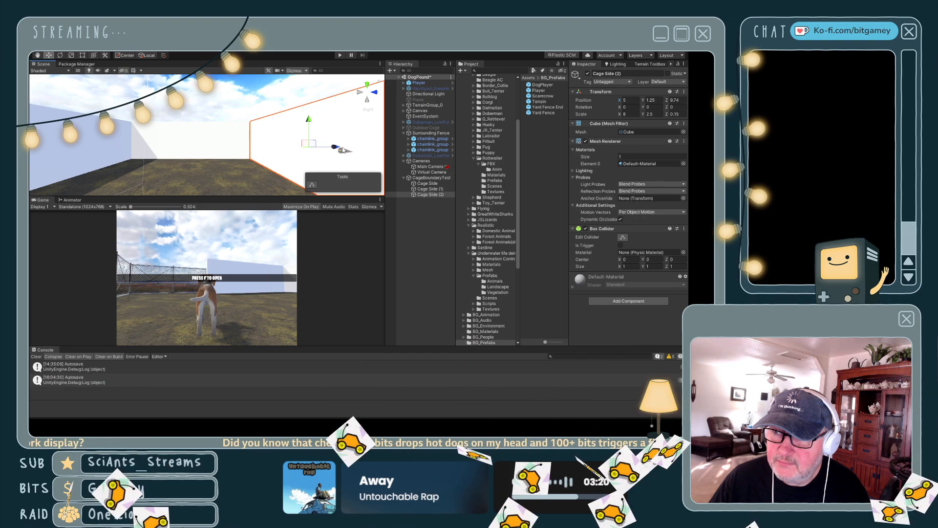
left_click(676, 100)
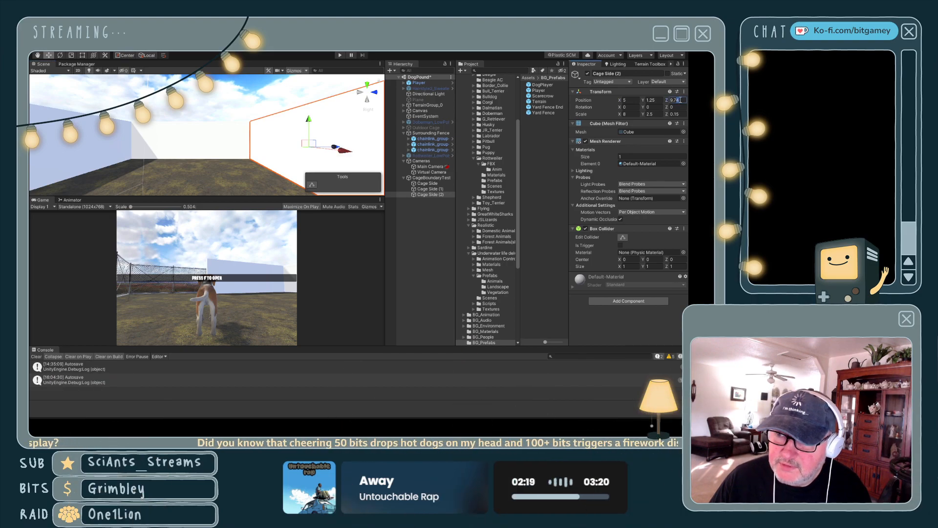
type("5")
scroll(326, 116, "up", 4)
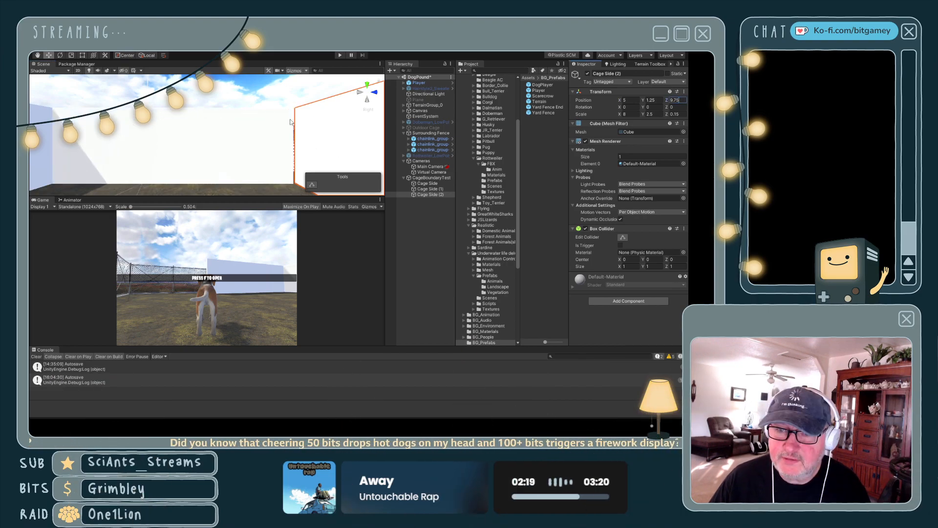
scroll(331, 118, "down", 8)
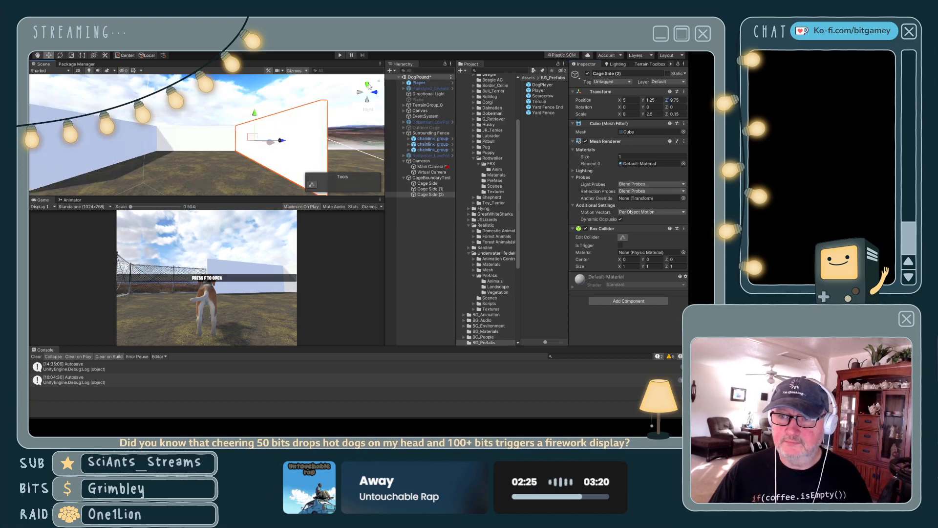
- Duplicate the rotated wall, Cage Side (1), and place the copy across the enclosure's open side at X position 9.25
left_click(367, 86)
left_click(210, 151)
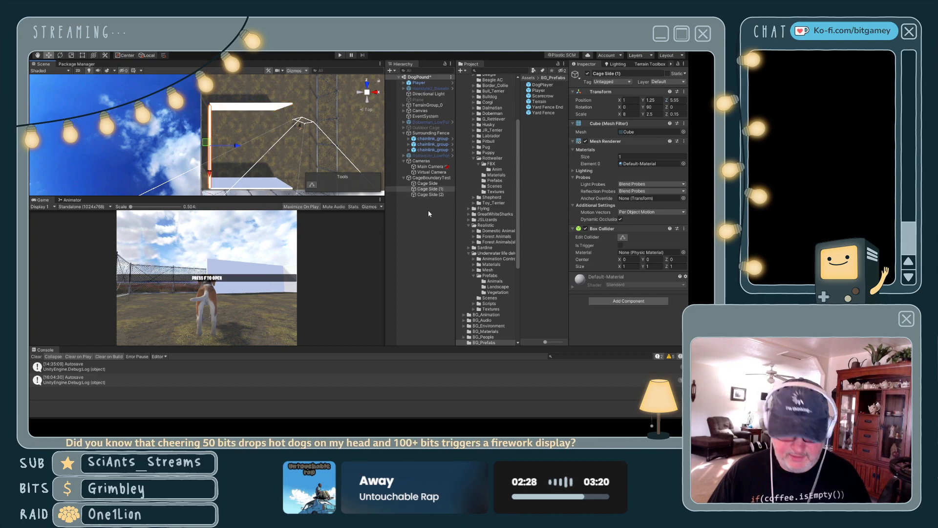
key("ctrl+d")
left_click_drag(238, 148, 316, 155)
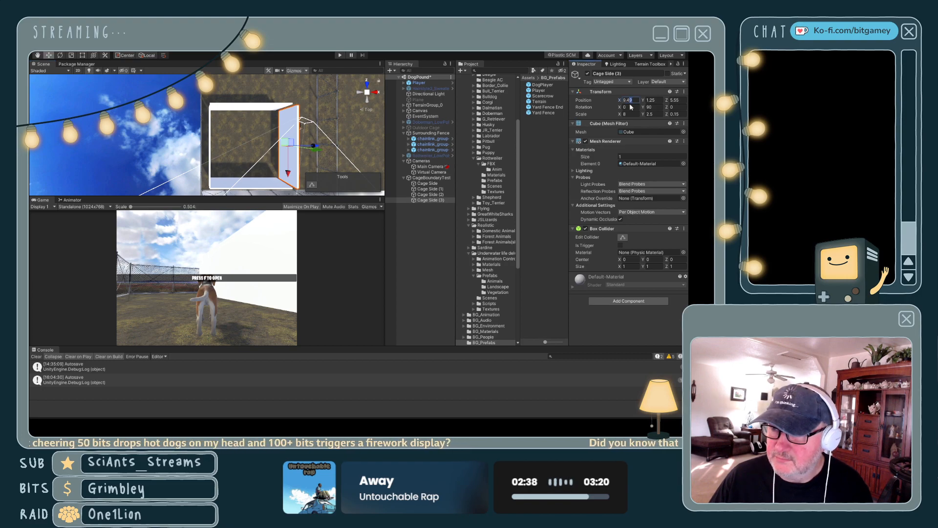
key("BackSpace")
key("BackSpace")
type("25")
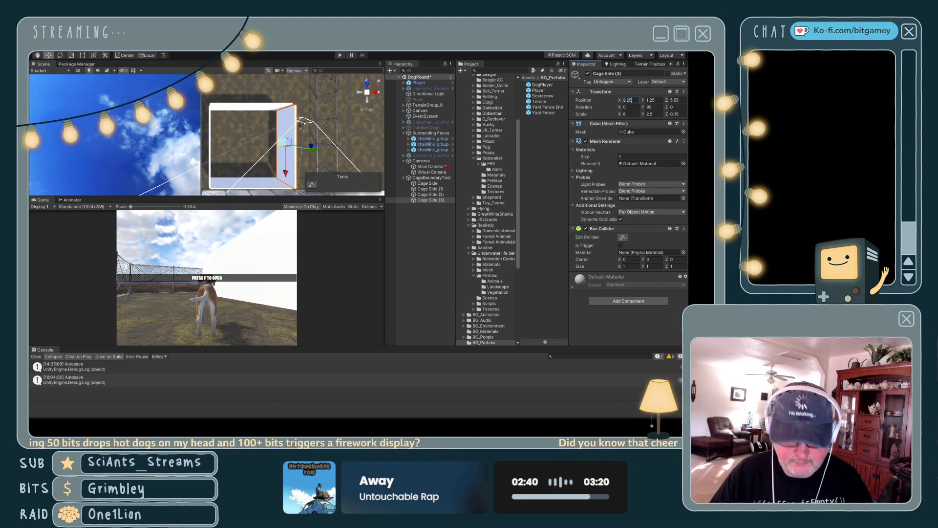
- Move Cage Side (2) inward along Z to about 9.5 to meet the ends of the side walls
middle_click_drag(290, 111, 125, 157)
left_click(215, 125)
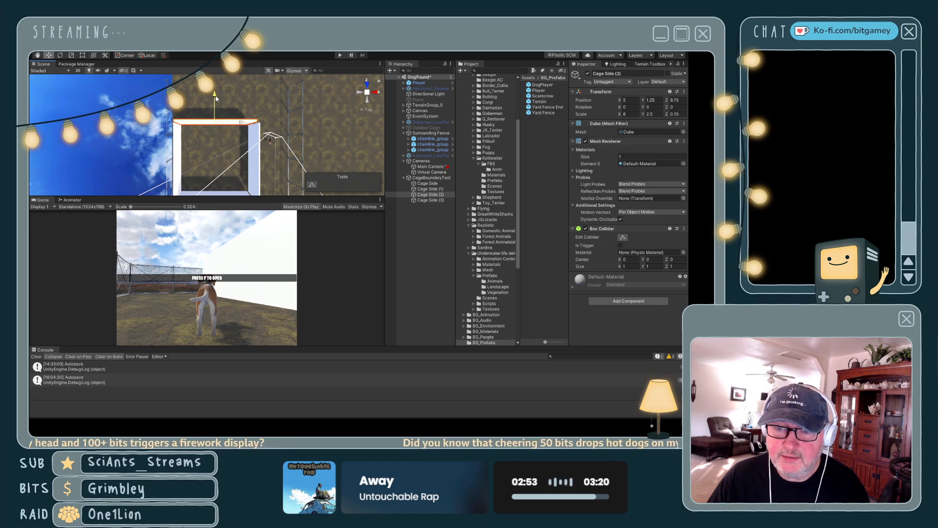
left_click_drag(215, 98, 214, 100)
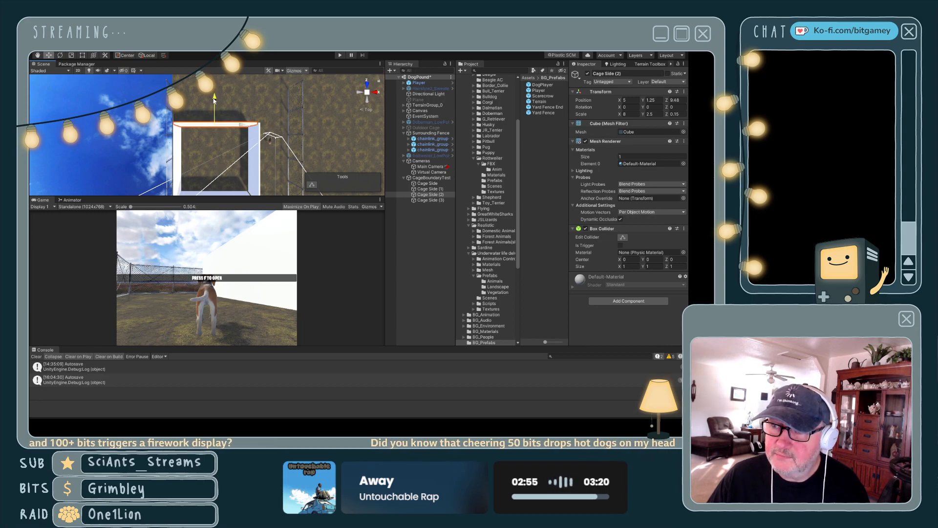
left_click(675, 99)
type("5")
left_click(202, 136)
- Move the fourth wall, Cage Side (3), inward along X and set its X position to 9
scroll(213, 133, "up", 3)
middle_click_drag(213, 133, 145, 184)
right_click_drag(306, 132, 213, 152)
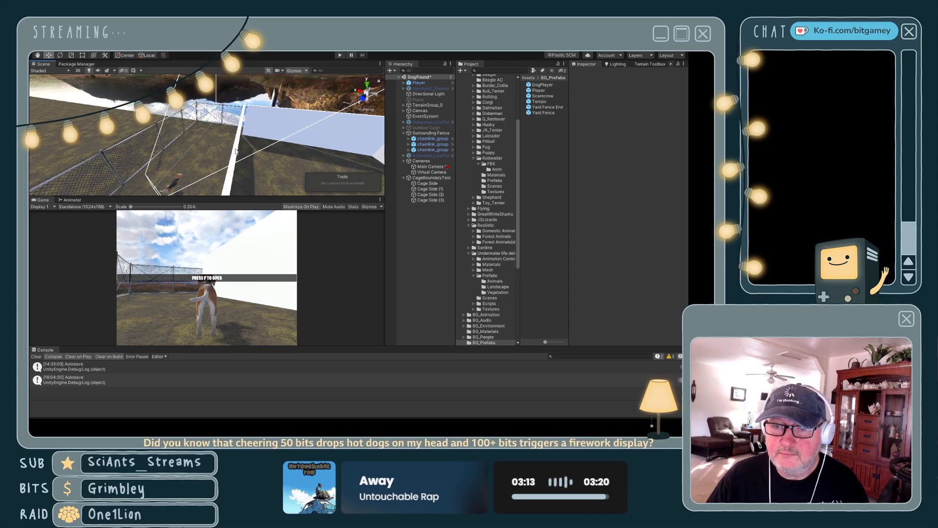
left_click(234, 152)
left_click_drag(210, 147, 214, 148)
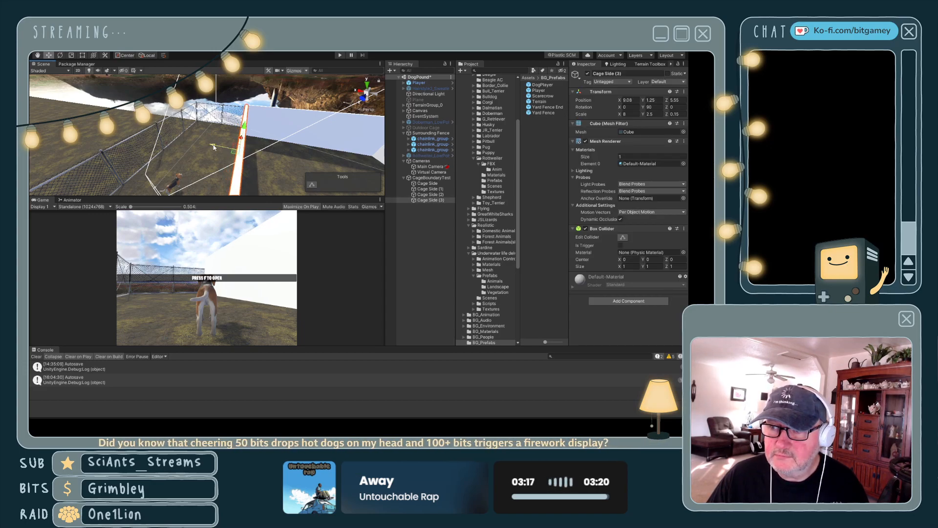
left_click(630, 99)
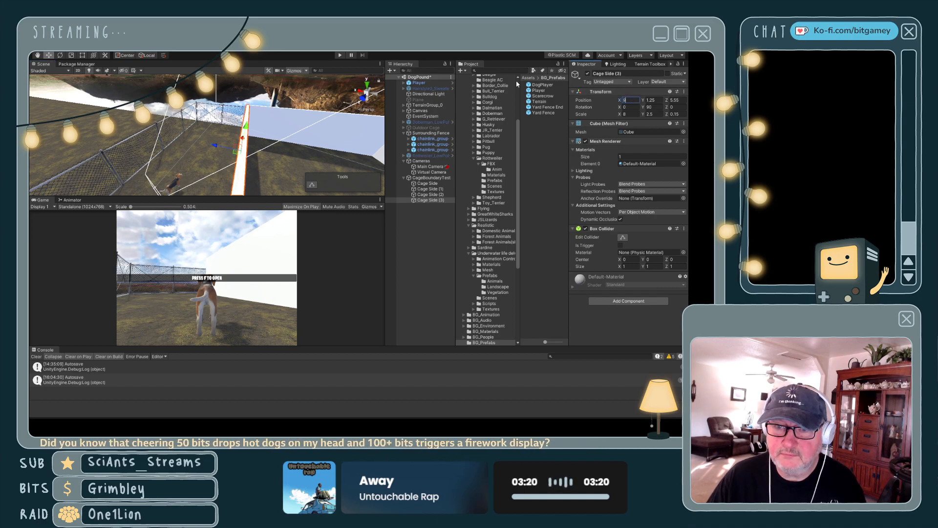
- Activate Rottweiler_LowPoly and move it inside the walled enclosure to about X 4.81, Z 4.4
left_click(231, 123)
right_click_drag(231, 123, 287, 156)
middle_click_drag(286, 157, 226, 131)
left_click(428, 184)
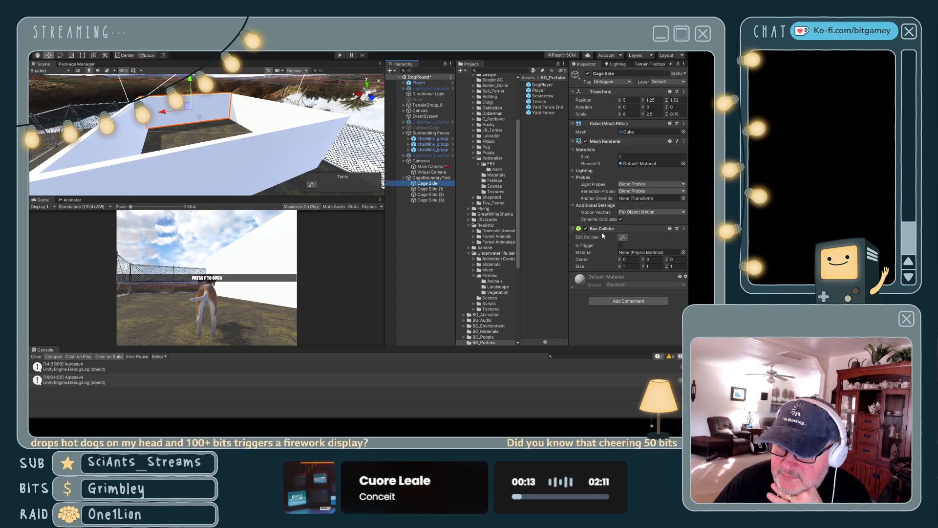
left_click_drag(336, 119, 264, 111, "alt")
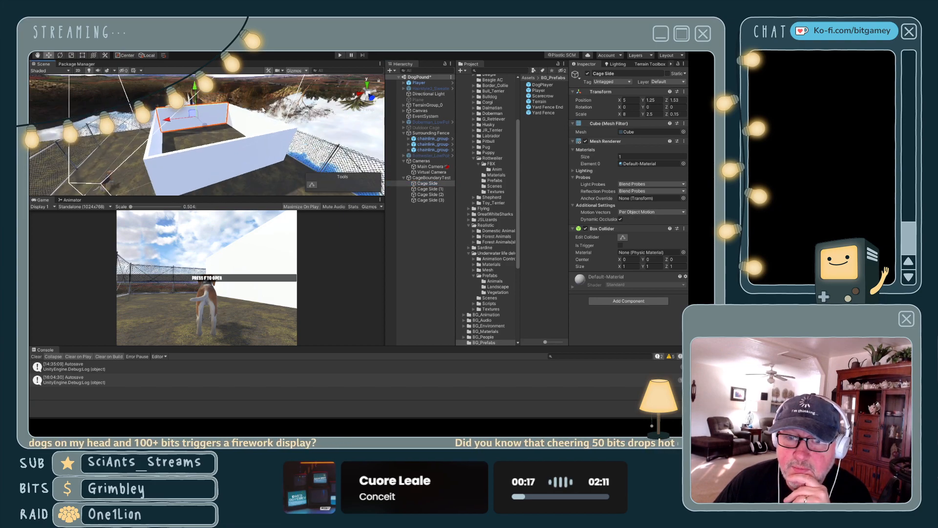
left_click(430, 156)
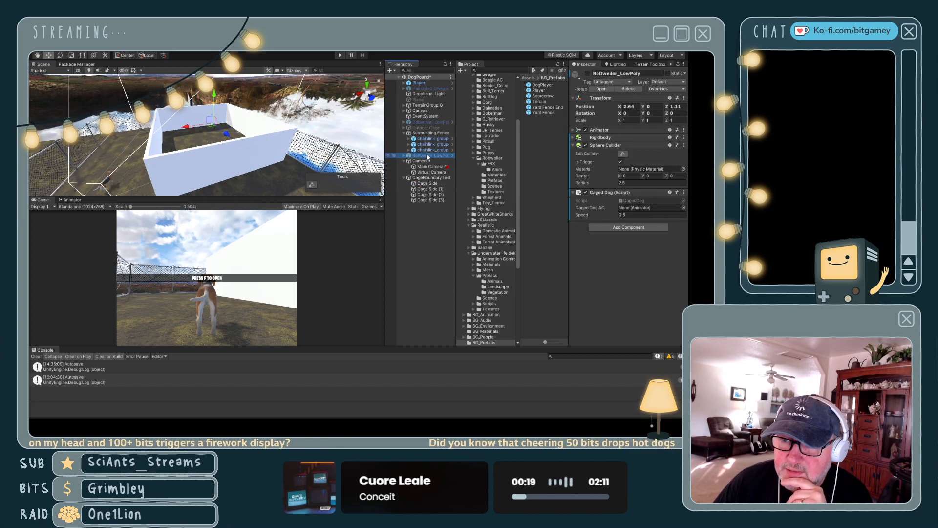
left_click(587, 74)
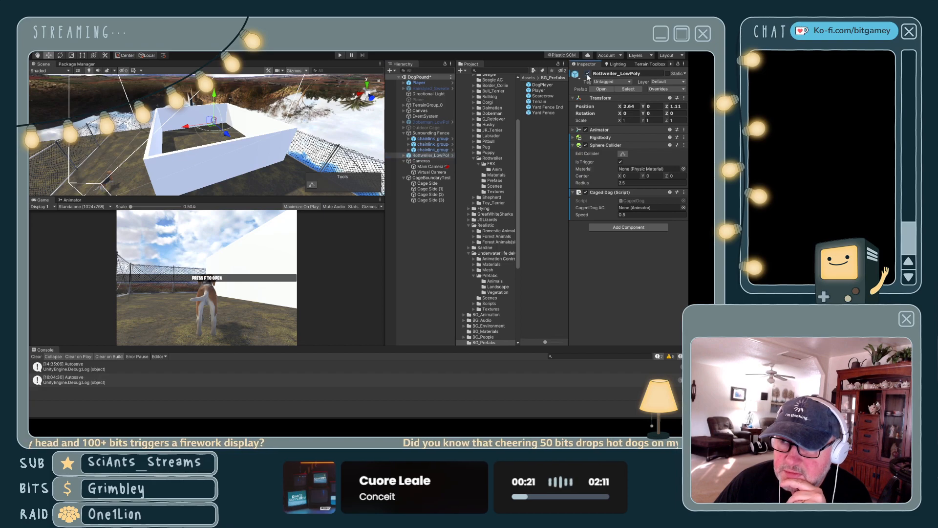
left_click_drag(222, 131, 184, 143)
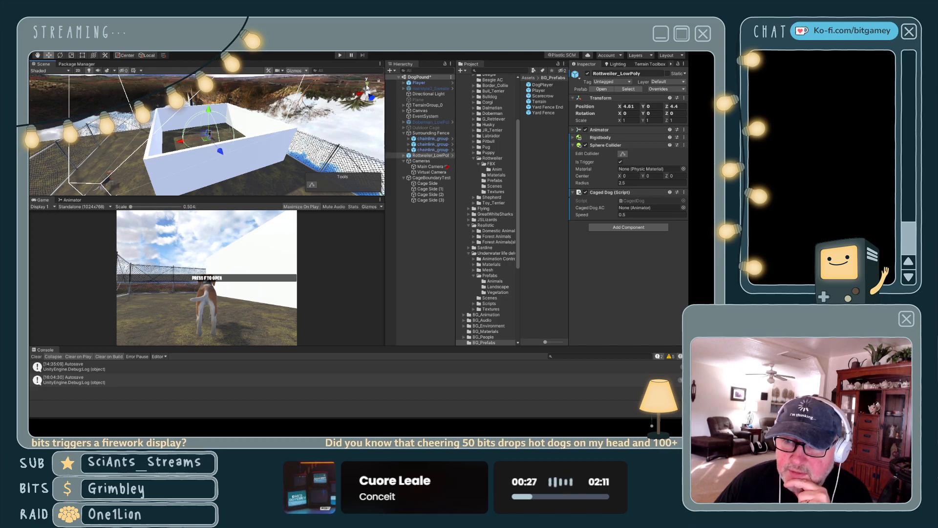
- Frame the Rottweiler inside the enclosure from above, run a play test of the scene, and exit play mode
left_click(366, 86)
middle_click_drag(233, 150, 217, 93)
scroll(217, 94, "up", 3)
left_click_drag(266, 128, 223, 91, "alt")
middle_click_drag(223, 91, 174, 147)
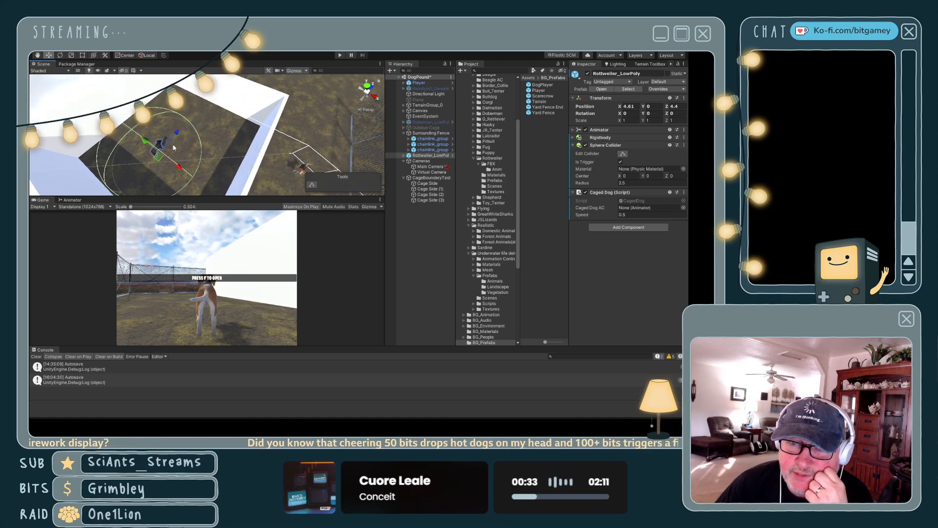
left_click_drag(173, 148, 175, 144, "alt")
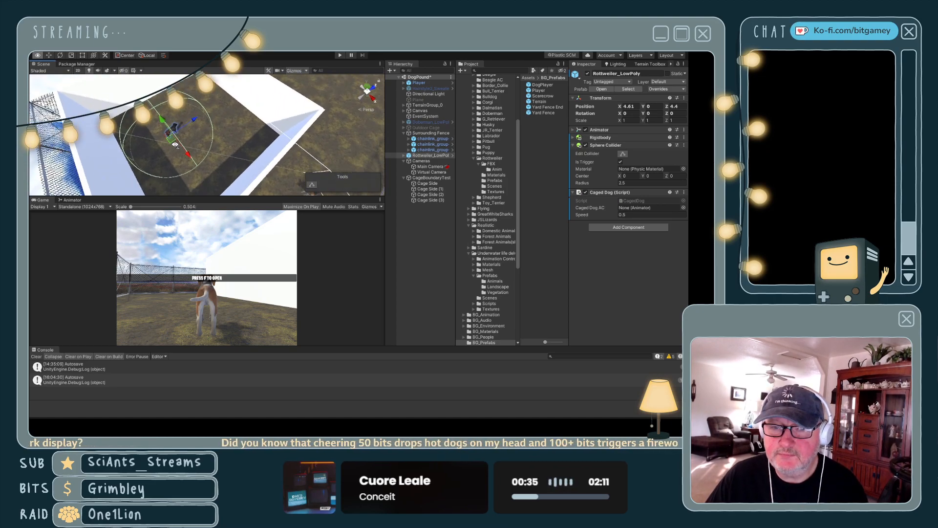
left_click(339, 56)
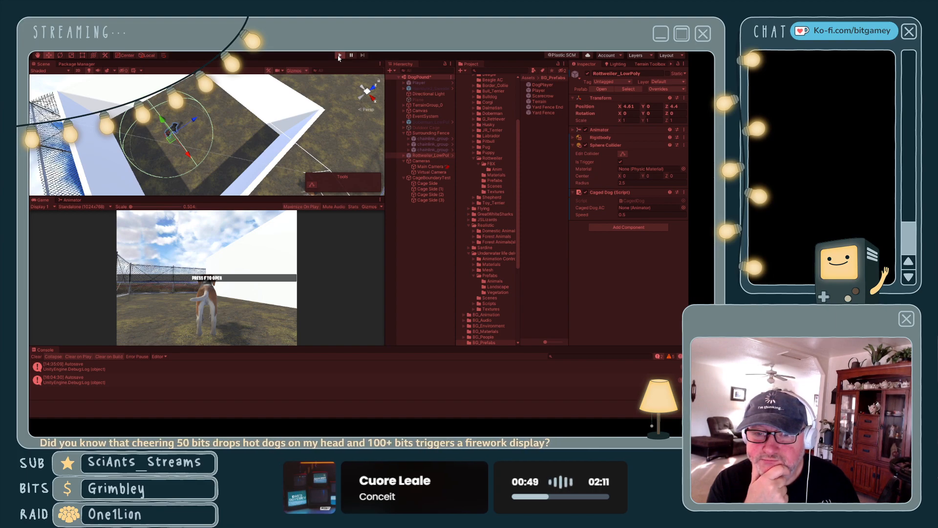
left_click(339, 55)
left_click(339, 55)
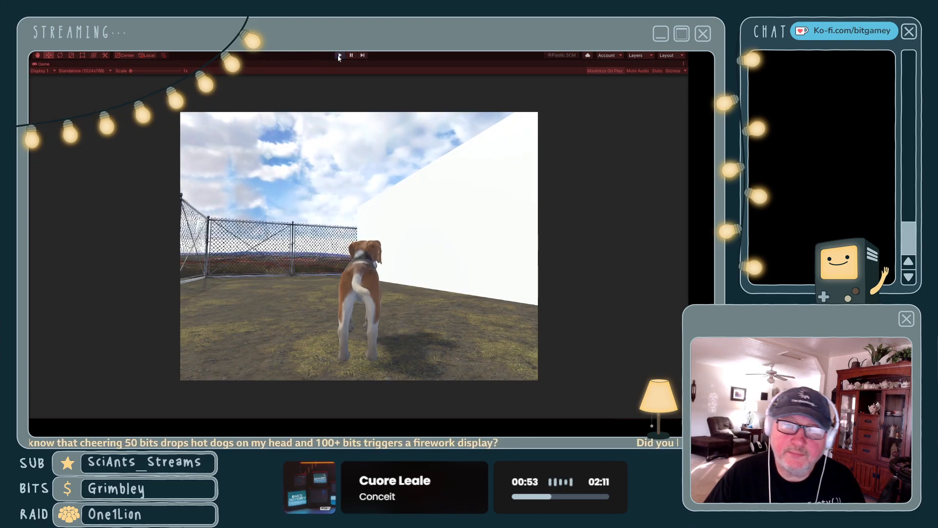
left_click(339, 55)
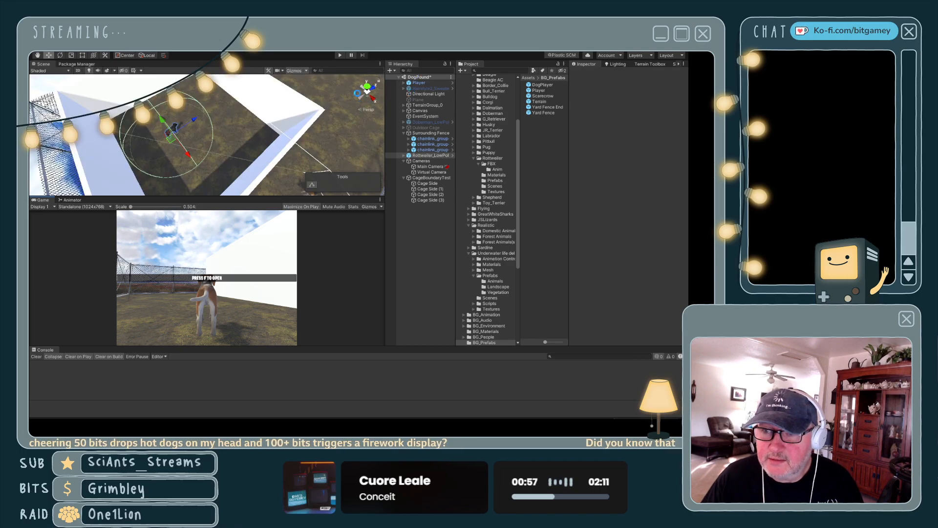
- Start a play test, try scrubbing the Rottweiler's Y rotation to turn it, and set its Y rotation to 180
left_click(340, 56)
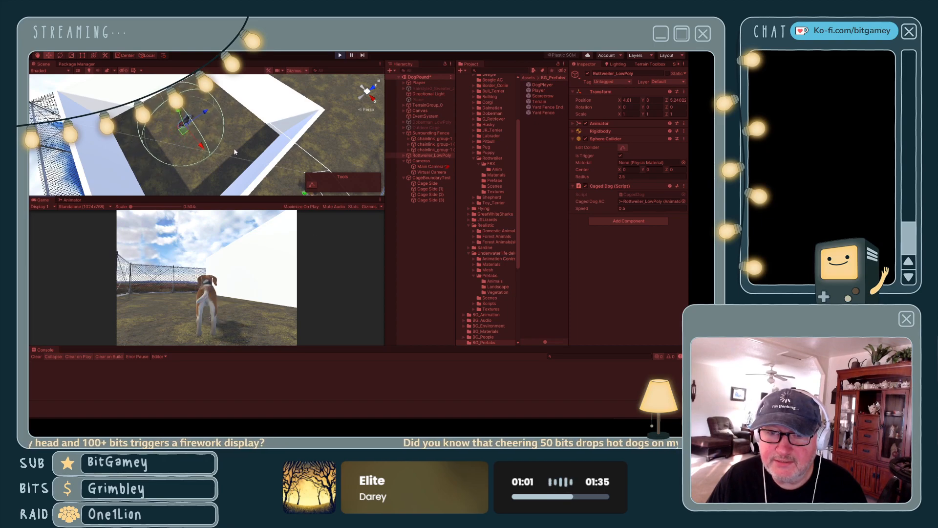
left_click(643, 108)
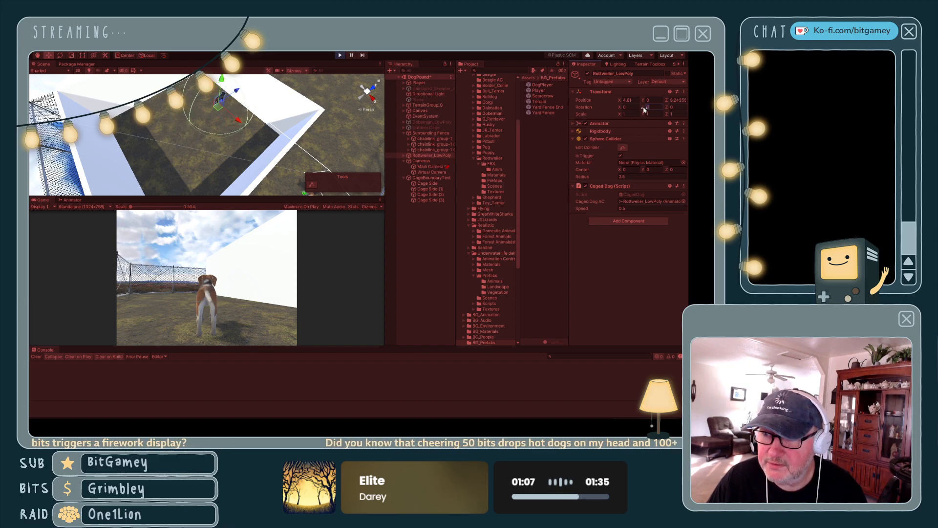
left_click_drag(643, 108, 207, 313)
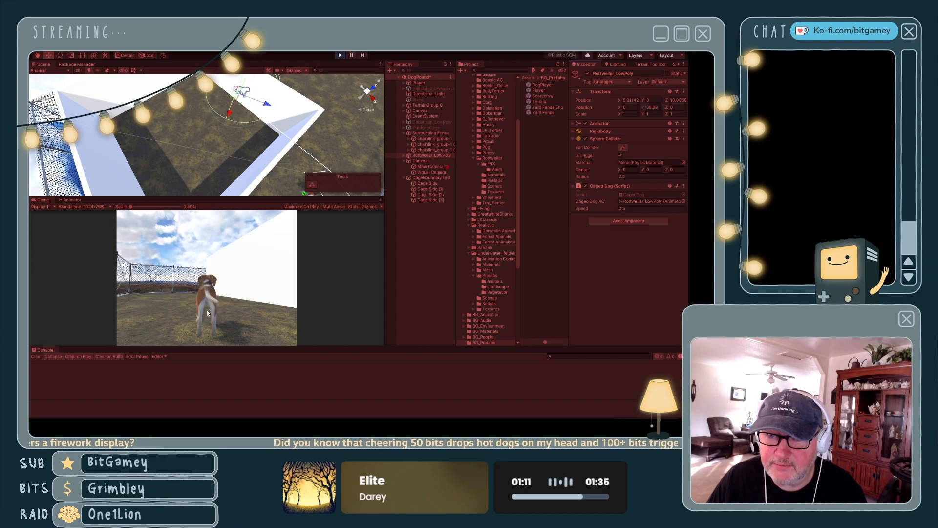
middle_click_drag(245, 147, 72, 173)
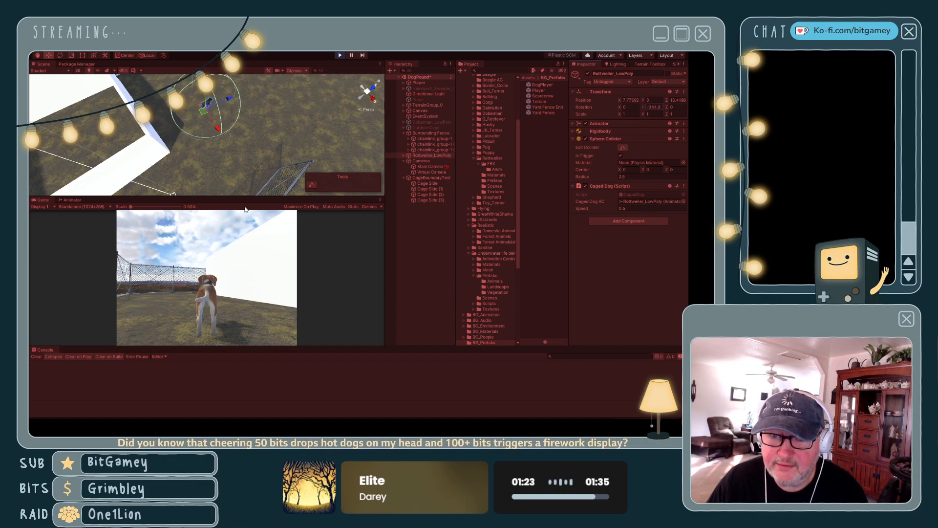
left_click(656, 107)
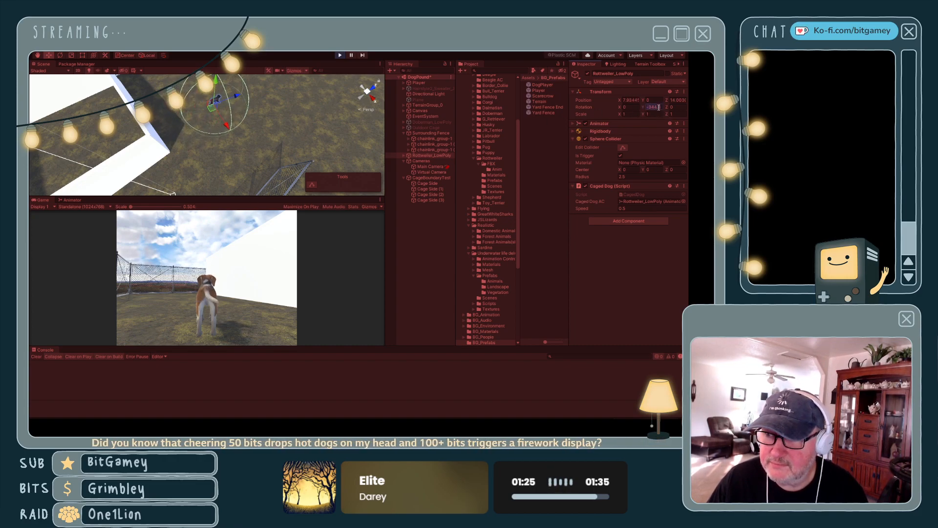
type("180")
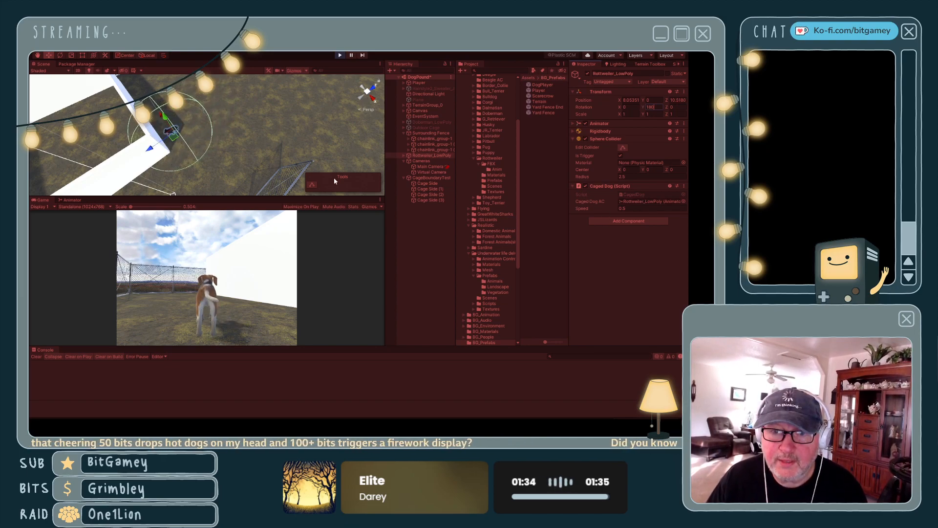
- Follow the turned Rottweiler's path relative to the cage walls from above, switch the handles to Pivot and Global, and exit play mode
key("f")
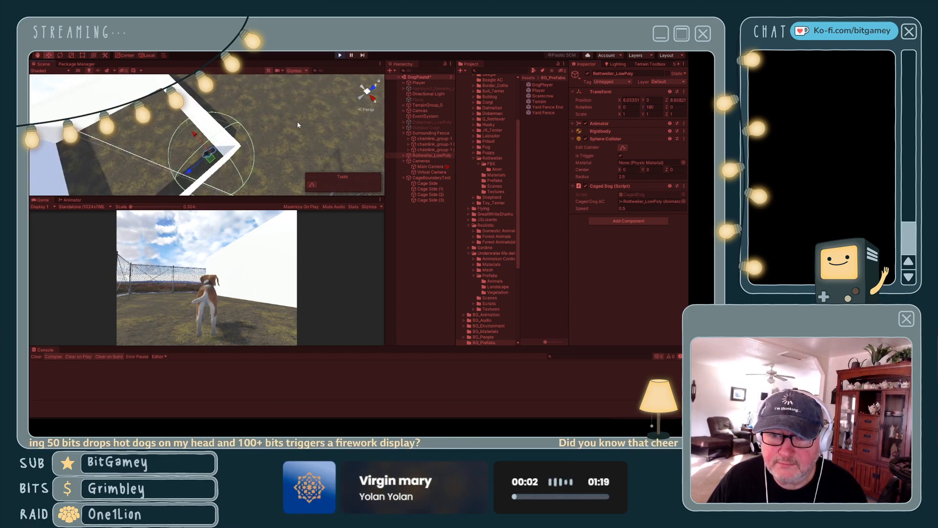
key("x")
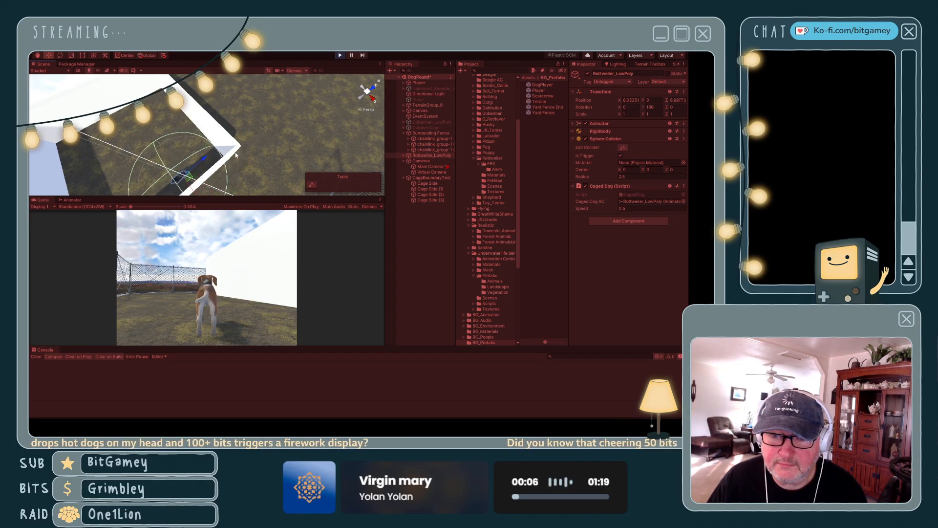
key("z")
middle_click_drag(236, 155, 243, 125)
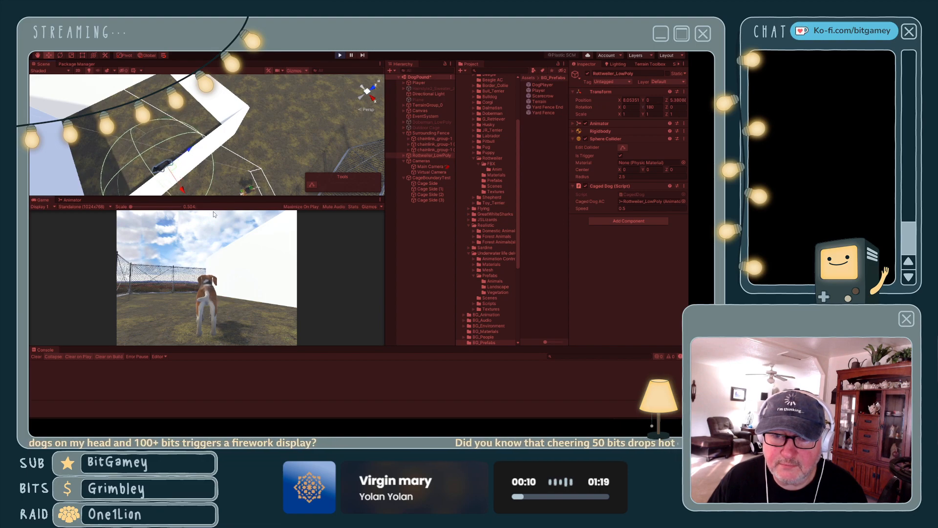
middle_click_drag(145, 172, 232, 160)
scroll(235, 161, "up", 5)
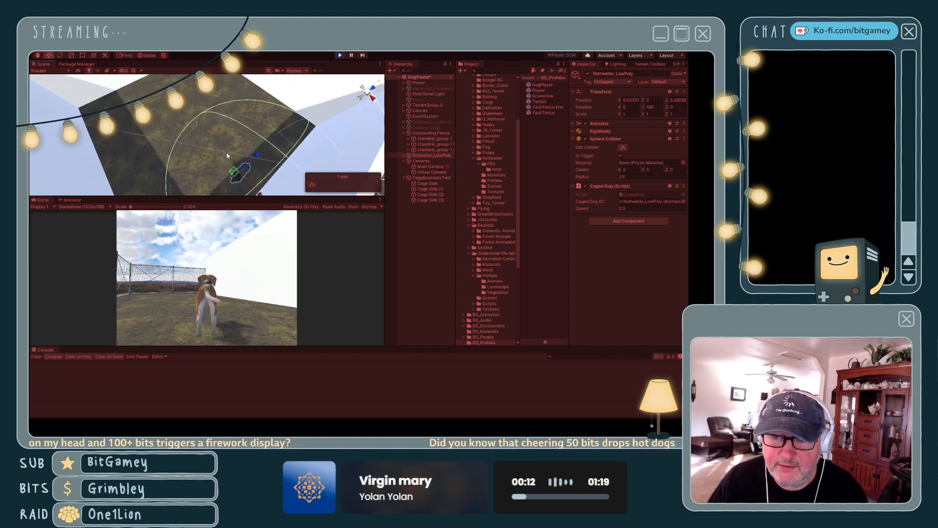
left_click_drag(264, 165, 224, 164, "alt")
scroll(225, 164, "down", 5)
middle_click_drag(212, 114, 221, 83)
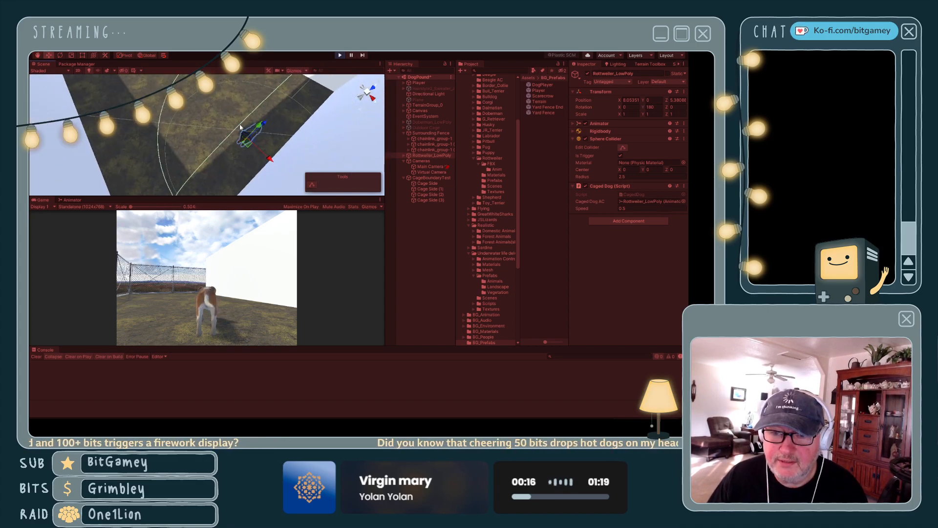
left_click(338, 56)
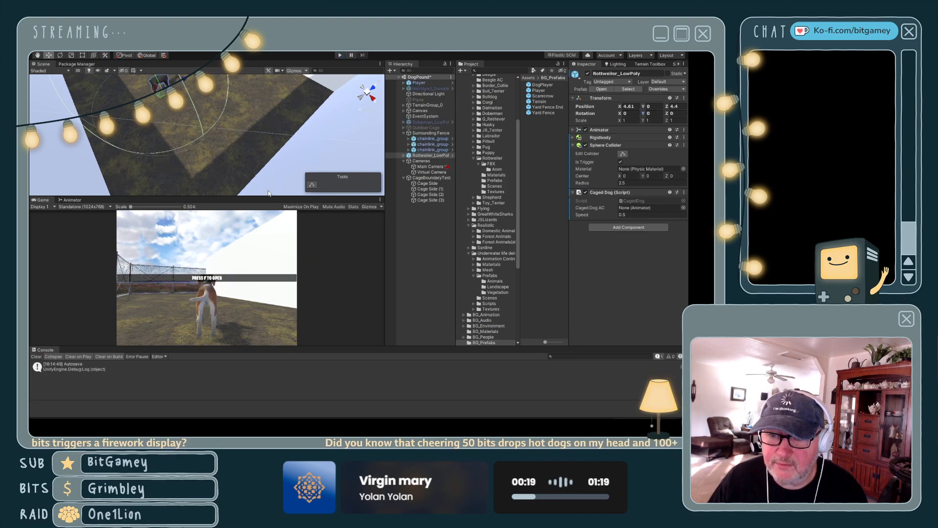
middle_click_drag(290, 142, 307, 280)
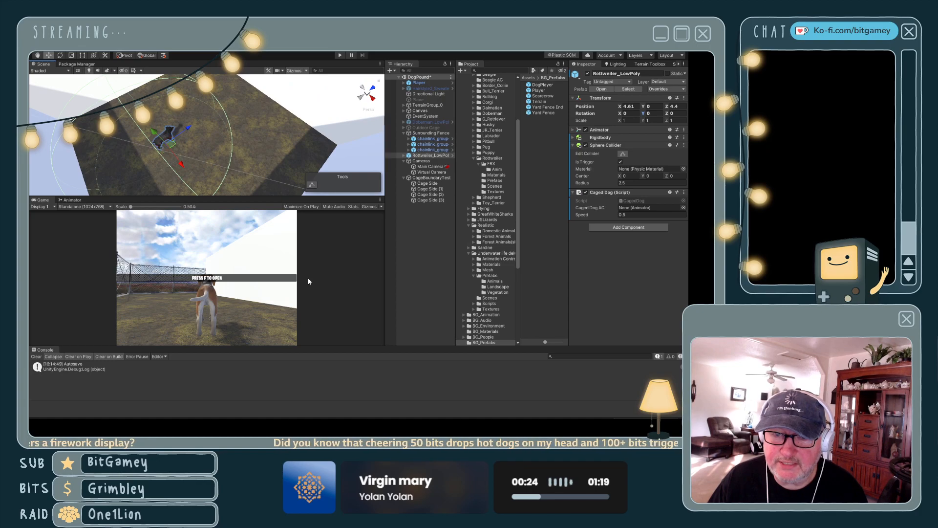
left_click_drag(322, 137, 276, 123, "alt")
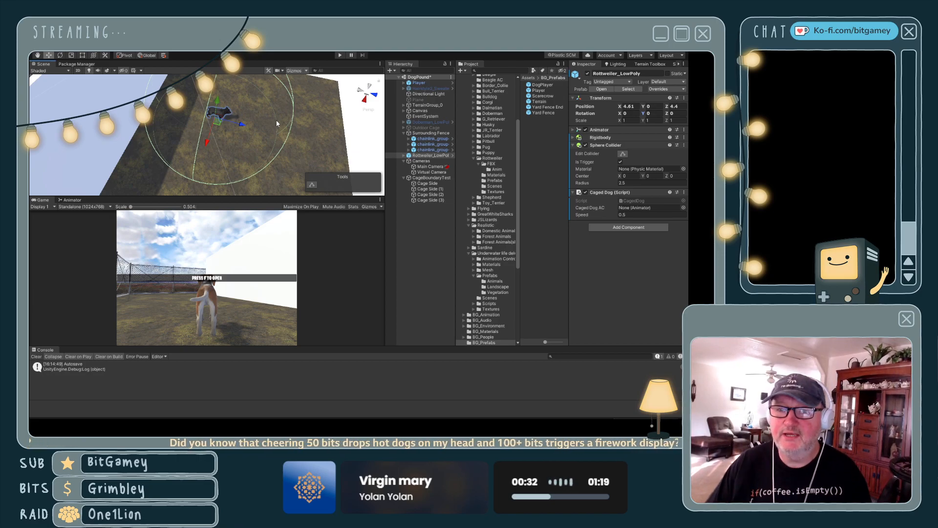
left_click_drag(281, 95, 228, 152, "alt")
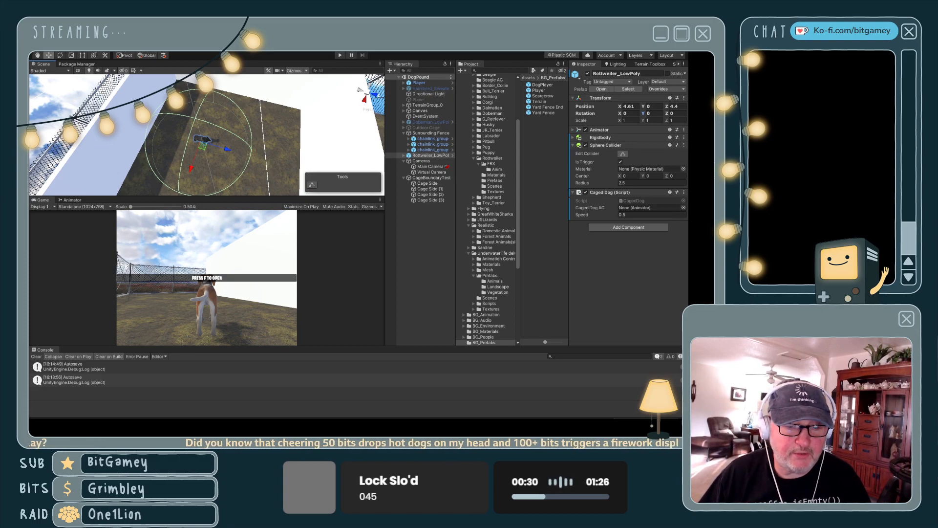
- Switch to Visual Studio and review the CagedDog script from the trigger methods back up to the field declarations
key("alt+Tab")
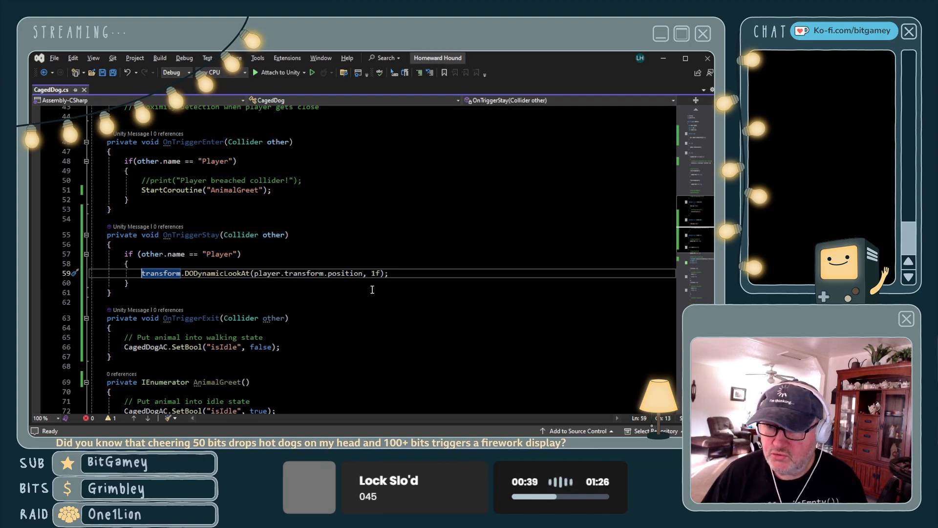
left_click(423, 272)
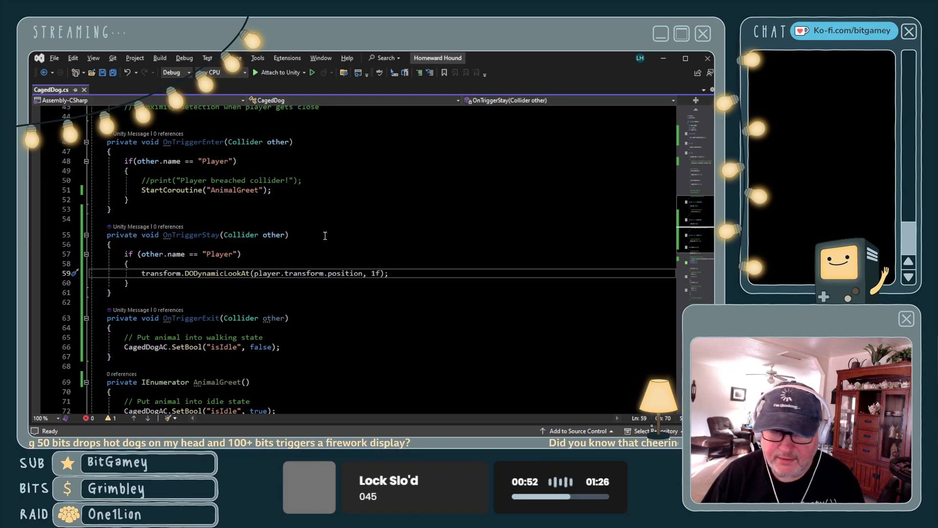
scroll(324, 236, "up", 1)
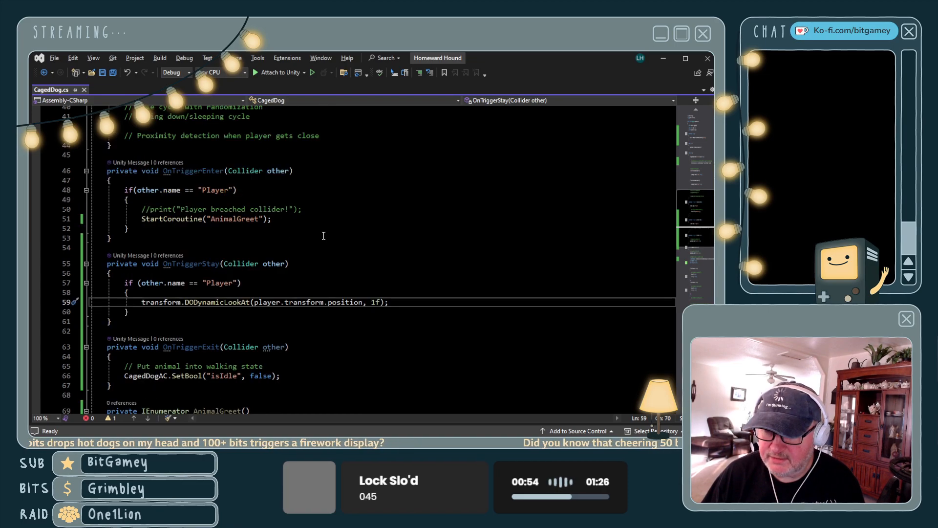
scroll(324, 235, "up", 1)
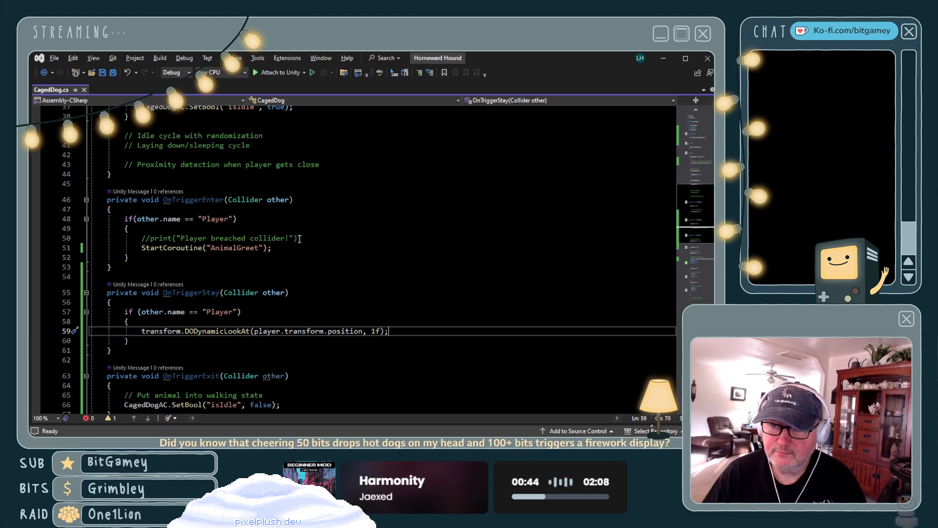
scroll(300, 238, "up", 1)
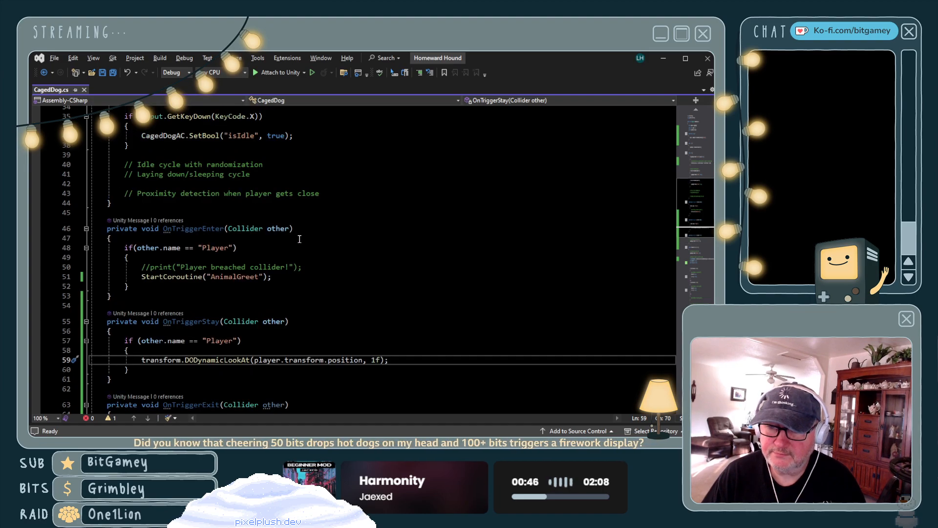
scroll(300, 239, "up", 3)
scroll(130, 185, "up", 3)
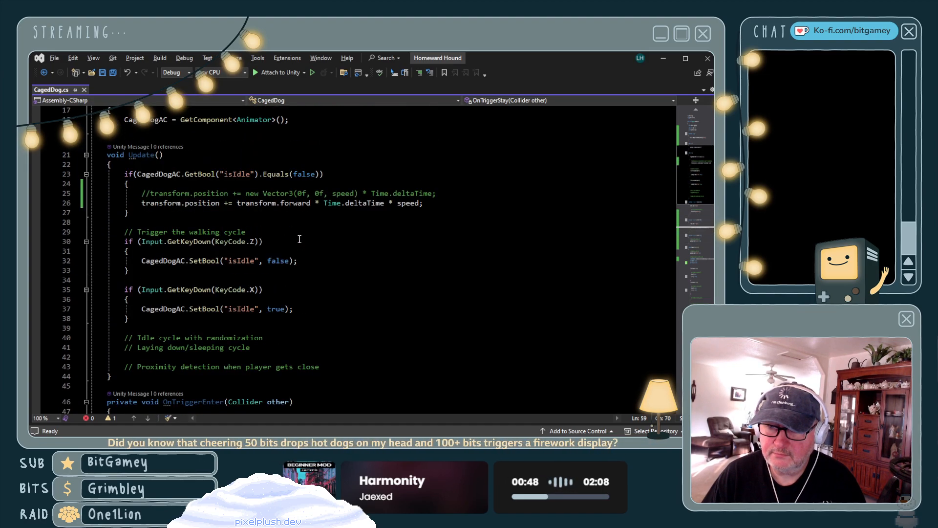
scroll(320, 205, "up", 3)
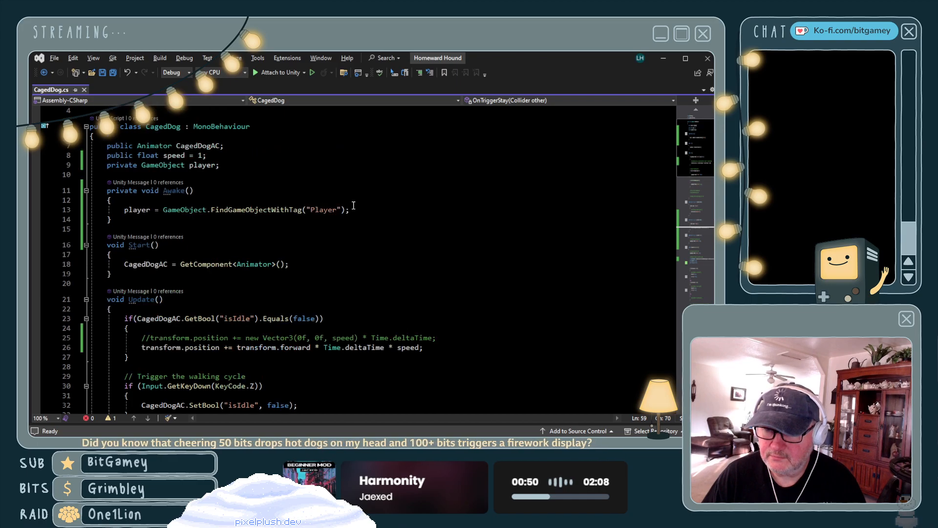
scroll(446, 222, "up", 1)
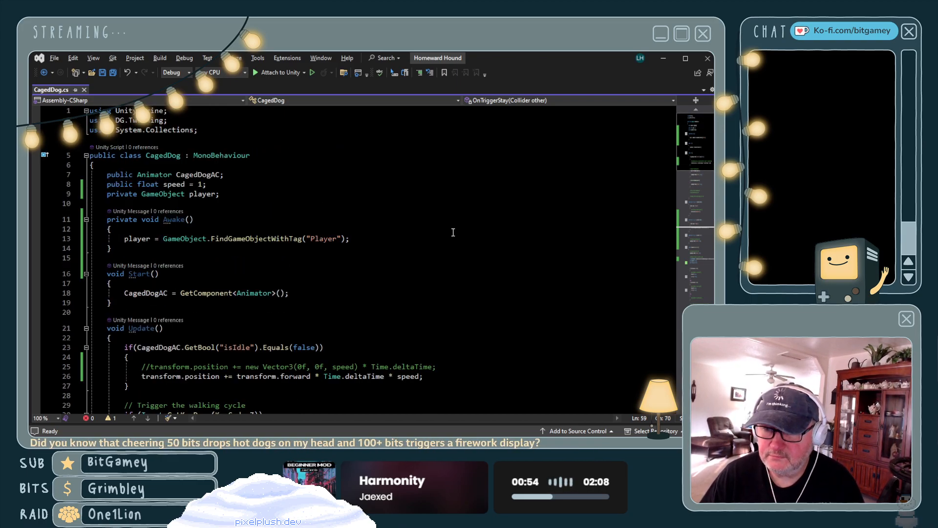
scroll(448, 224, "down", 1)
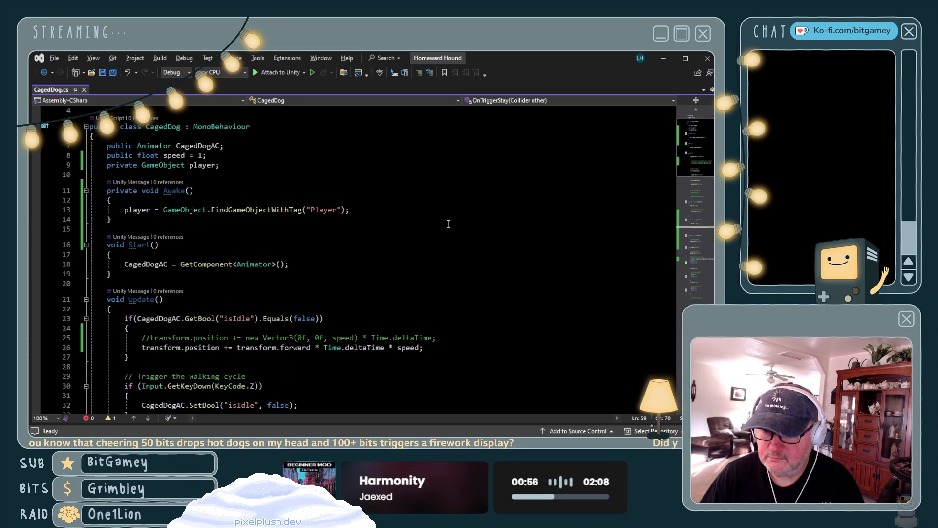
scroll(448, 224, "up", 1)
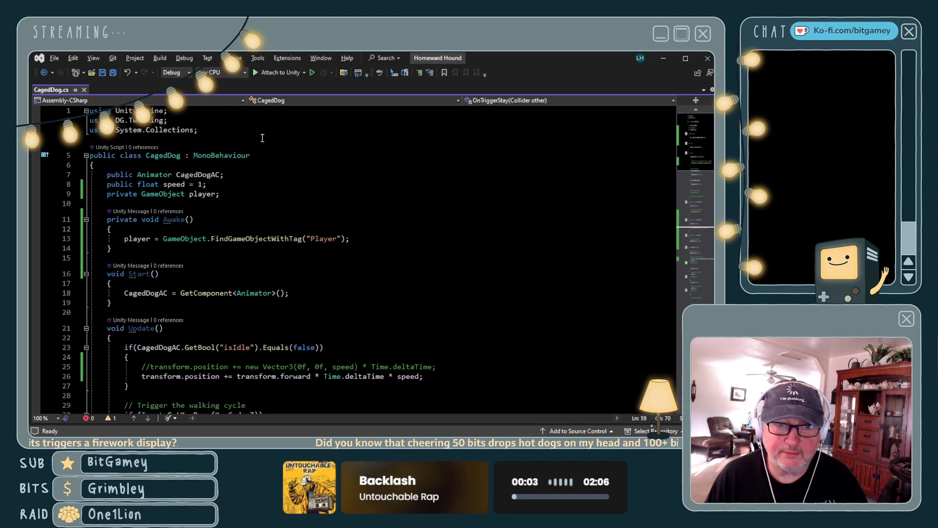
- Insert the comment "// Set up raycast to detect cage sides." between the player field declaration and the Awake method, surrounded by blank lines
left_click(453, 375)
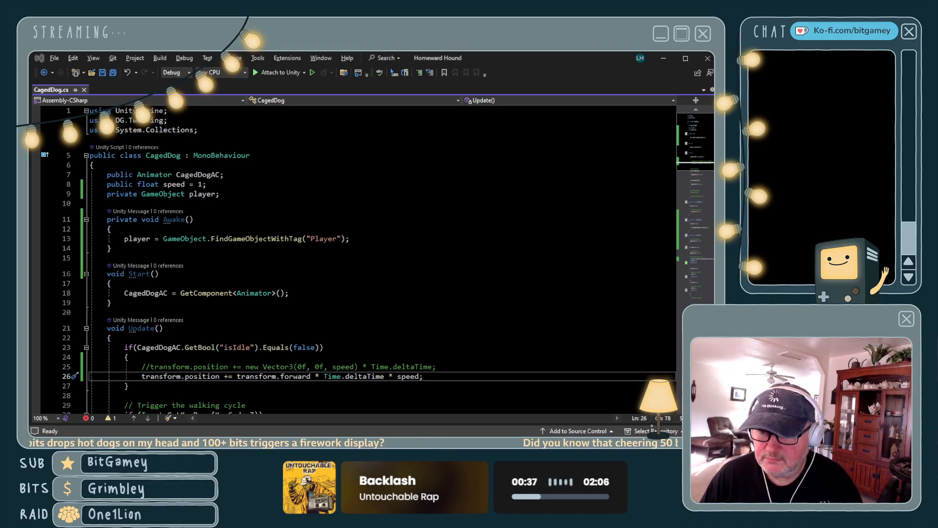
left_click(337, 293)
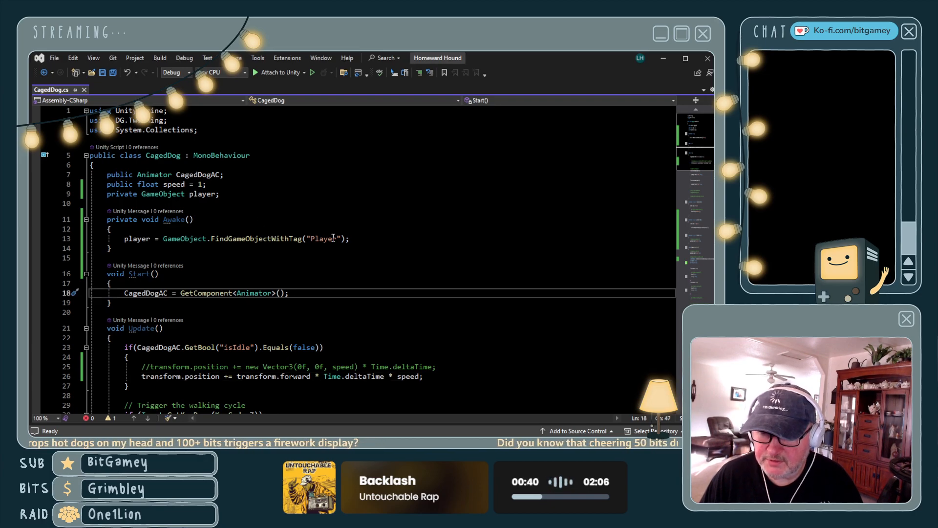
left_click(319, 199)
key("Return")
key("Return")
key("Up")
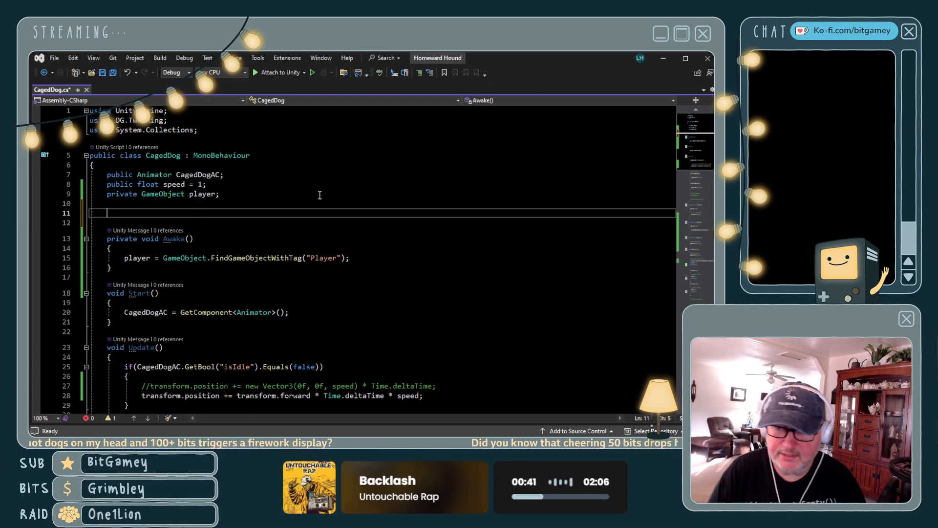
type("// Set up ")
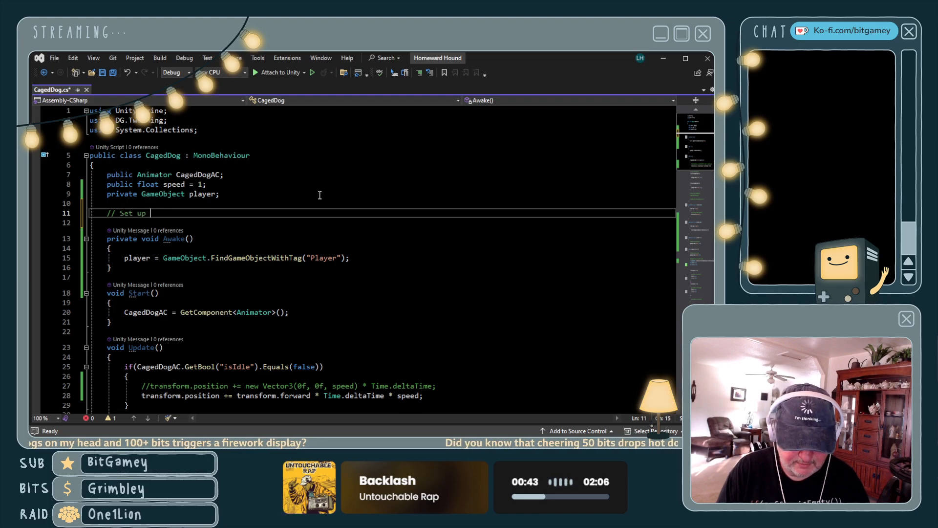
type("raycast to det")
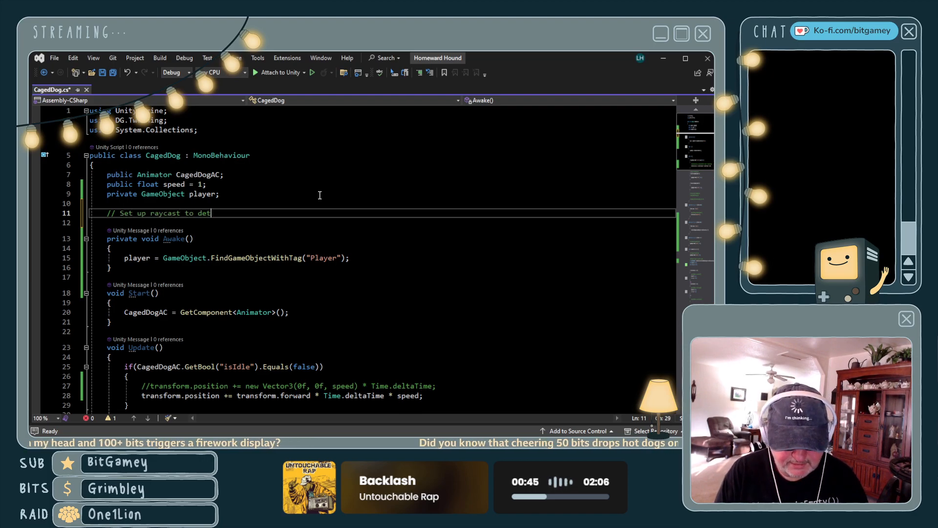
type("ect cage sides.")
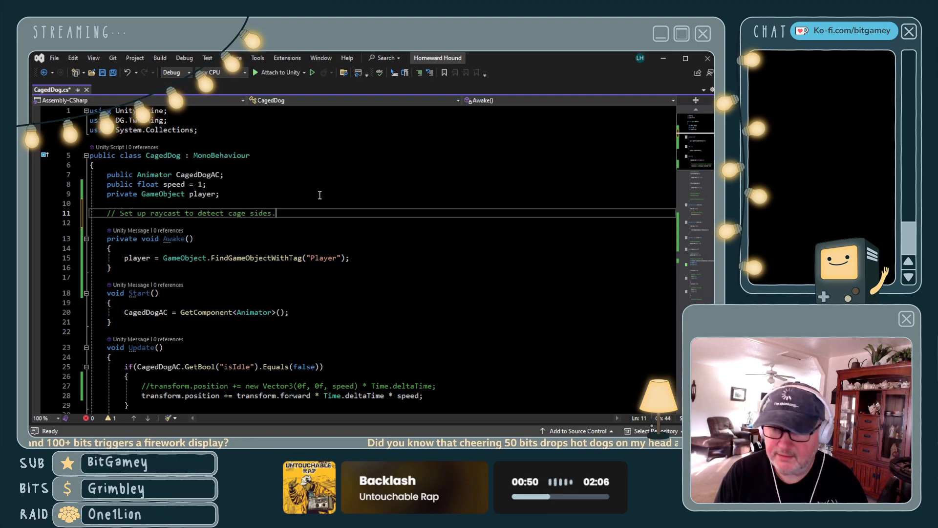